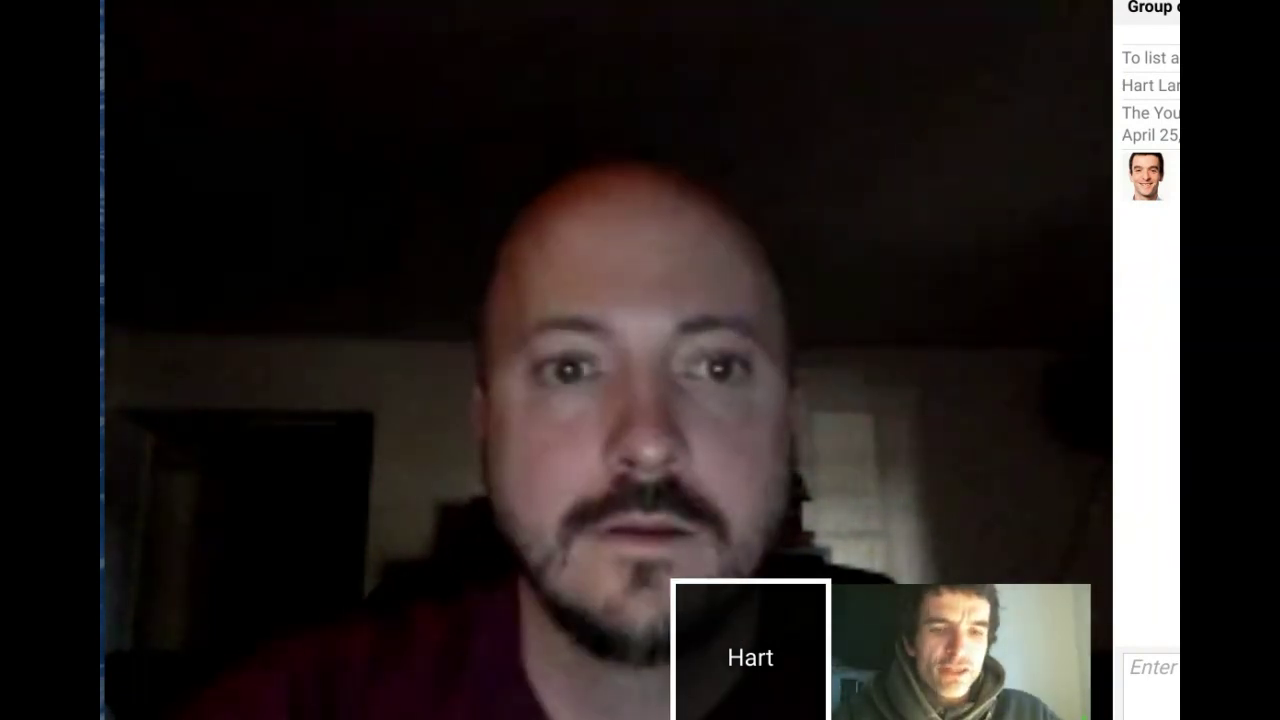
# Open the HR Scorecard page on the Open Source Ecology wiki
pyautogui.moveTo(957, 286)
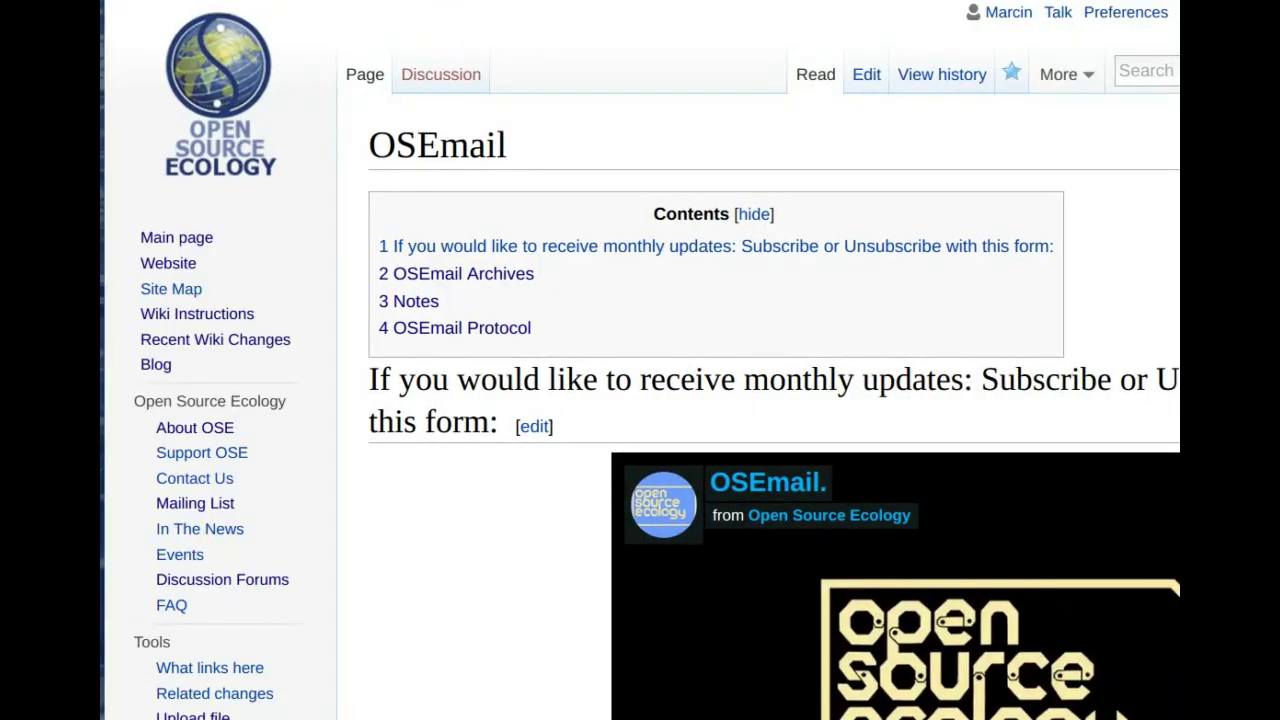
pyautogui.write('R')
pyautogui.press('BackSpace')
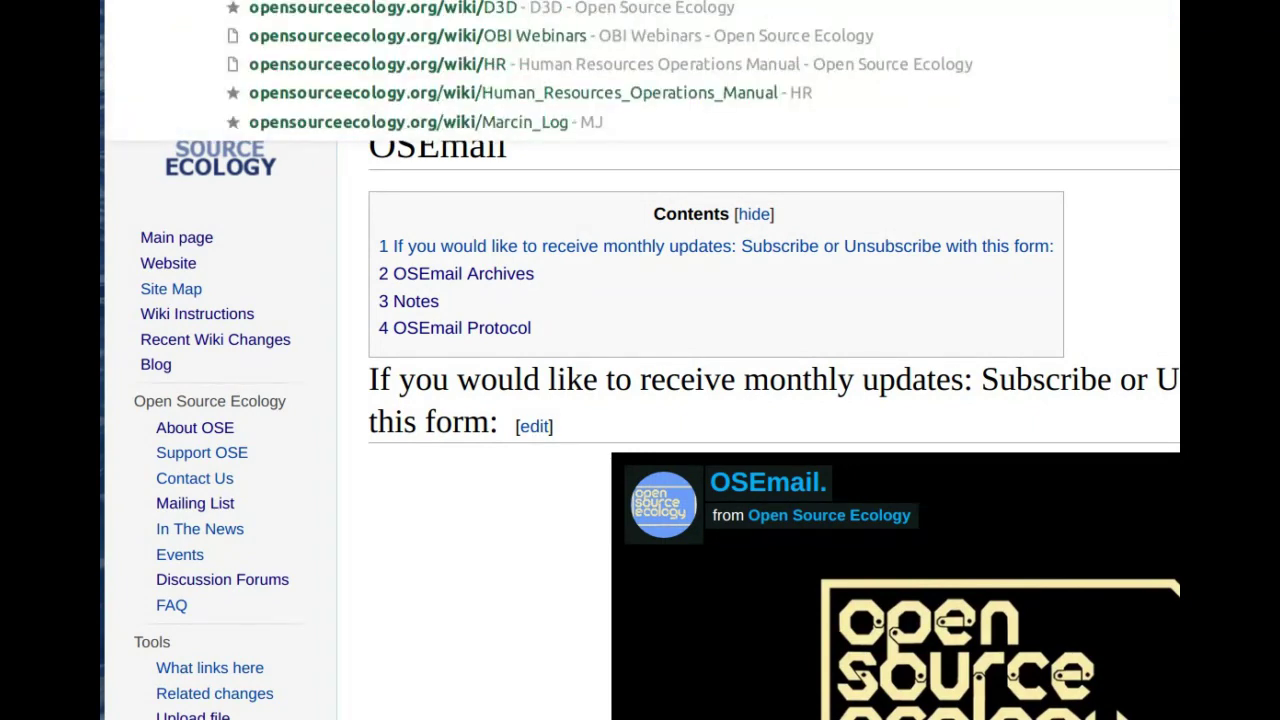
pyautogui.write('HR')
pyautogui.press('Return')
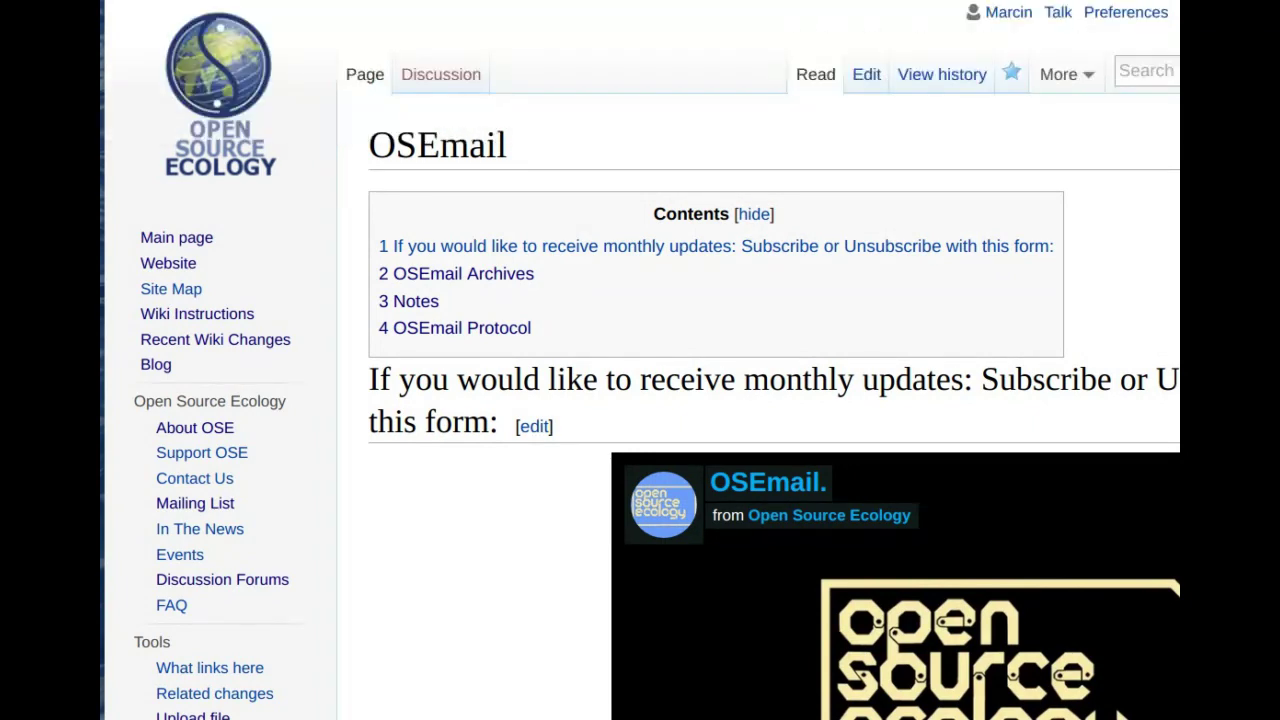
pyautogui.write('Scorecar')
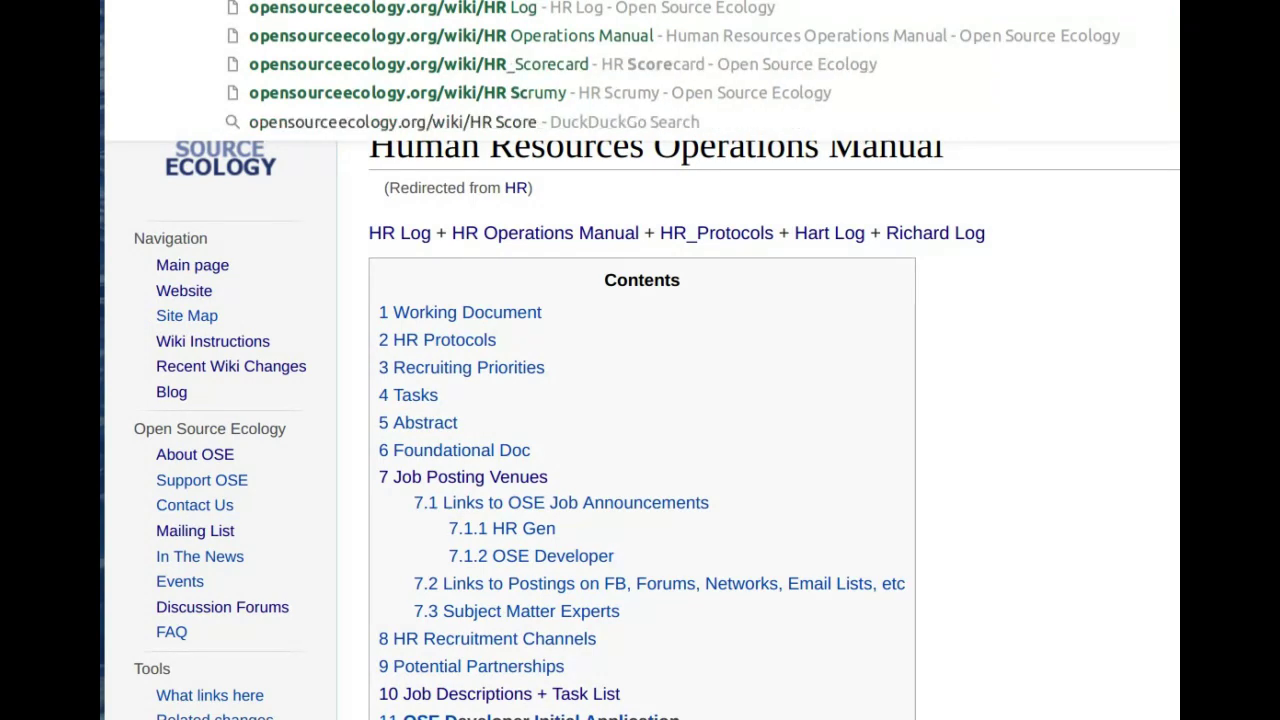
pyautogui.write('d')
pyautogui.press('Return')
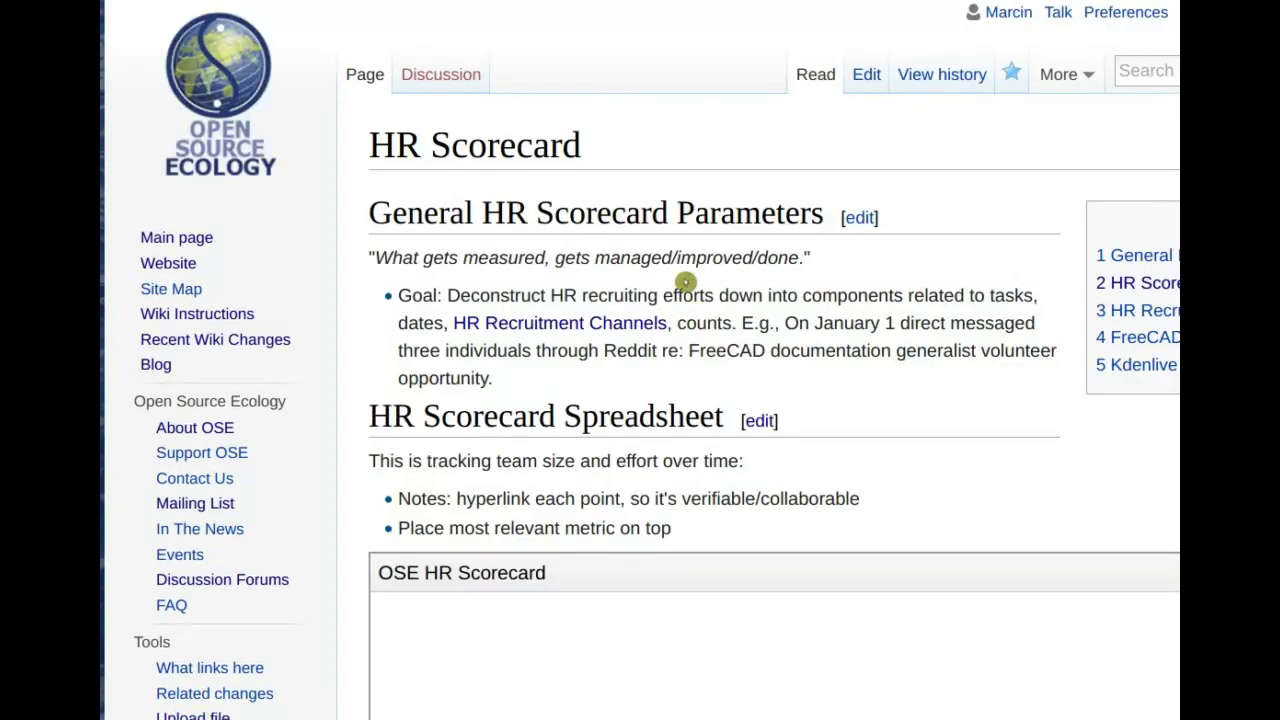
# Open the OSE HR Scorecard spreadsheet for editing from below its embedded copy on the wiki page
pyautogui.scroll(-12, 688, 283)
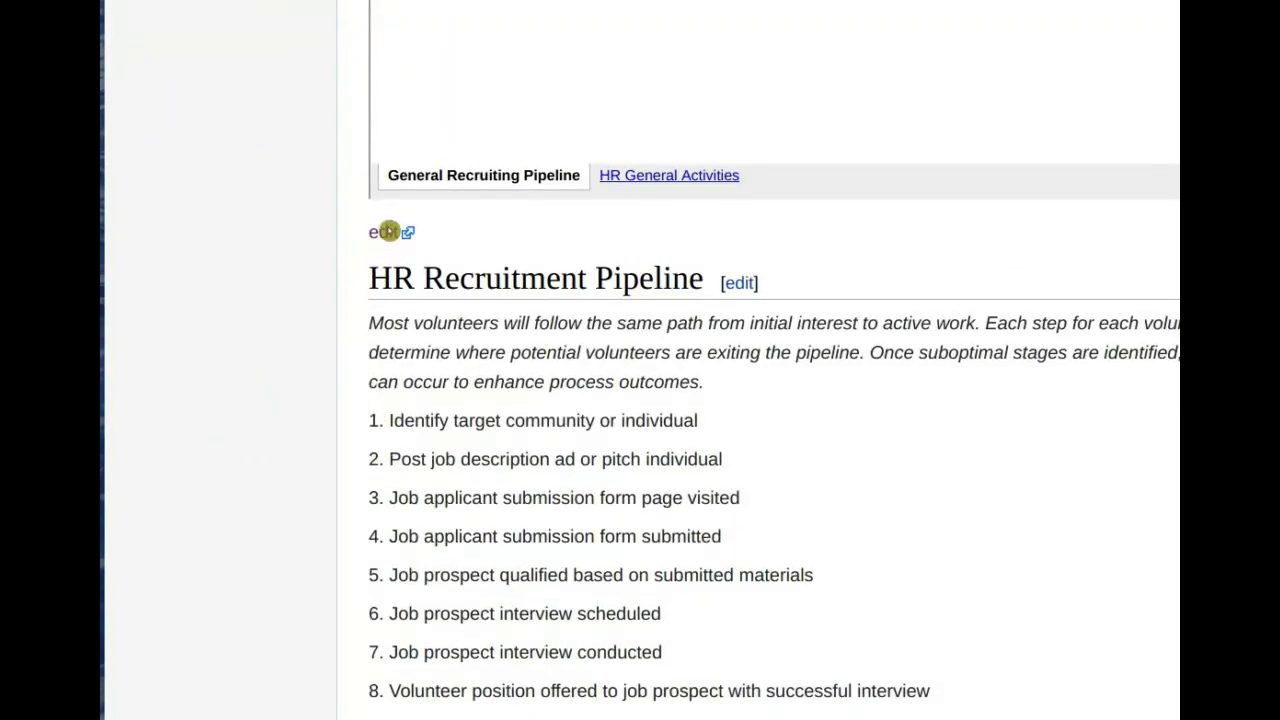
pyautogui.scroll(2, 683, 247)
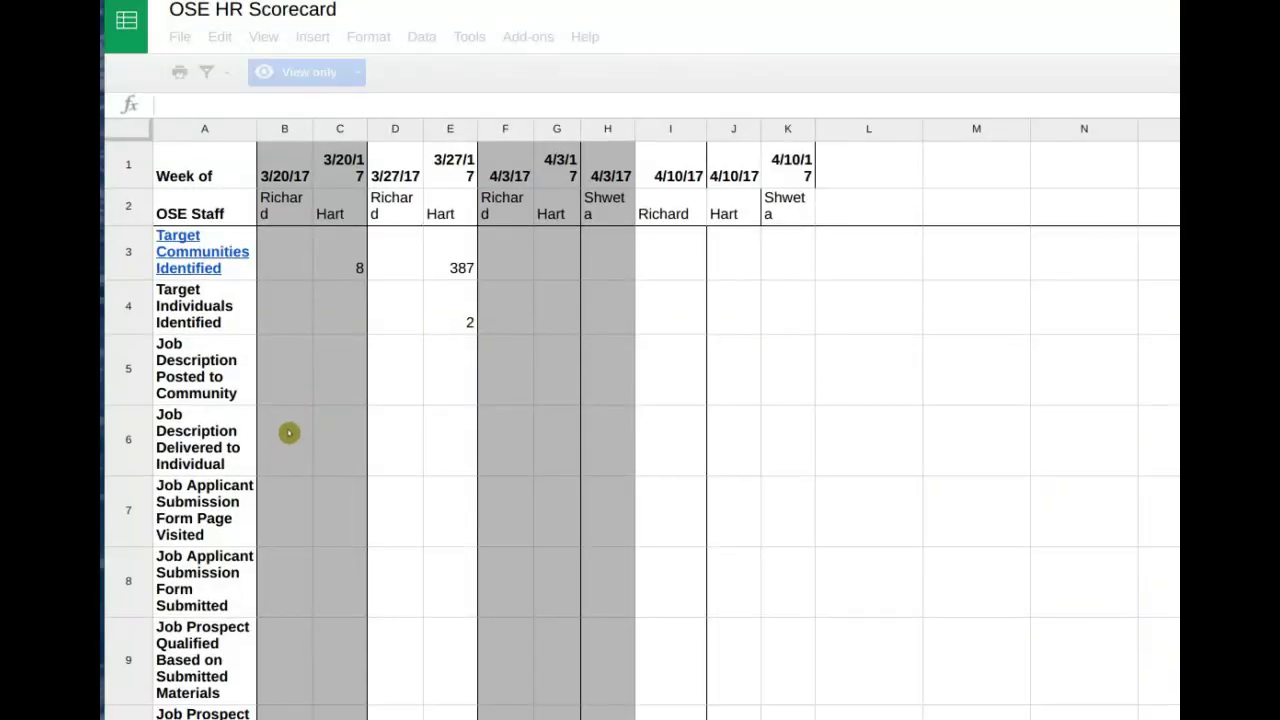
pyautogui.scroll(-10, 286, 440)
pyautogui.scroll(-5, 642, 419)
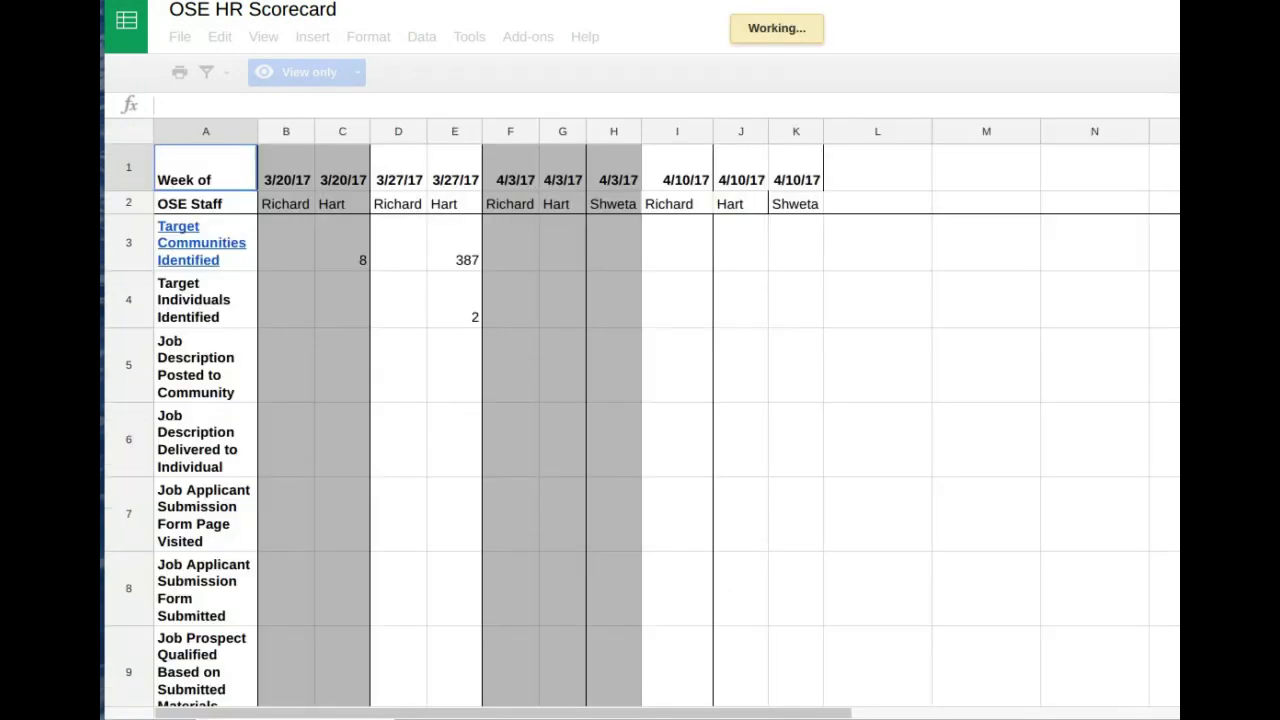
# Switch the view-only OSE HR Scorecard to the signed-in account with edit access and look over its recruiting metric rows
pyautogui.click(1165, 20)
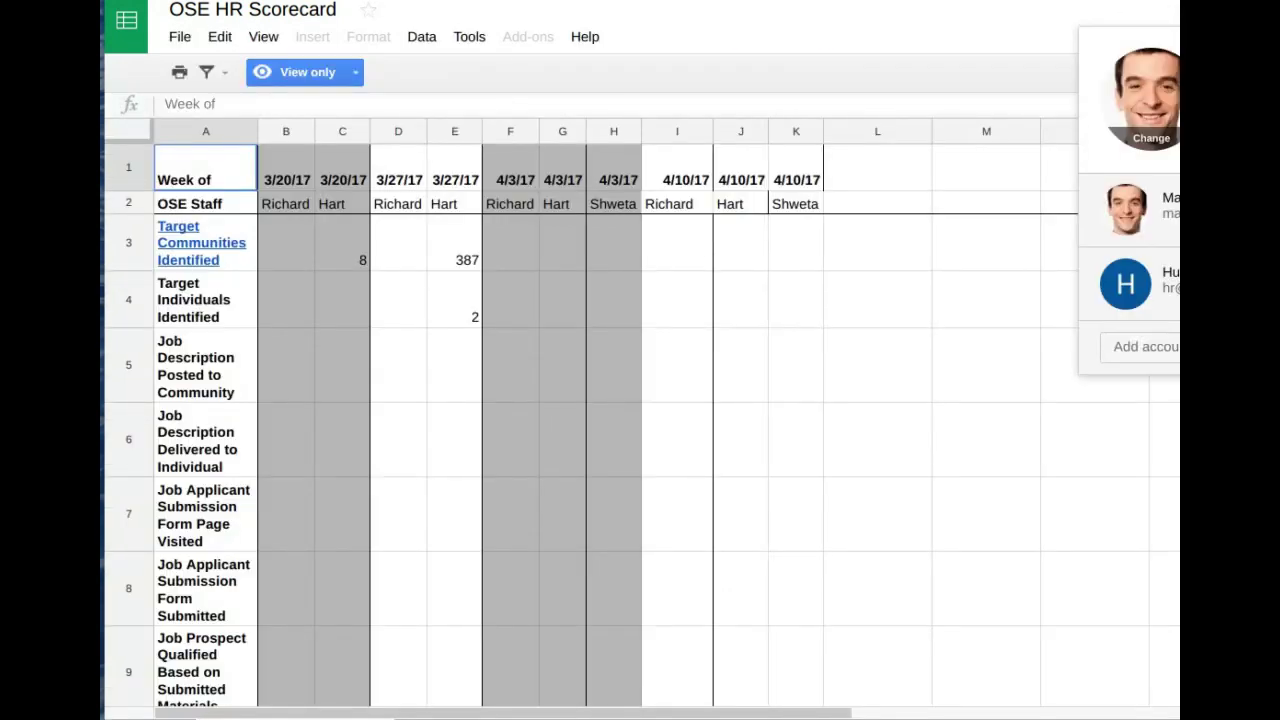
pyautogui.click(1157, 200)
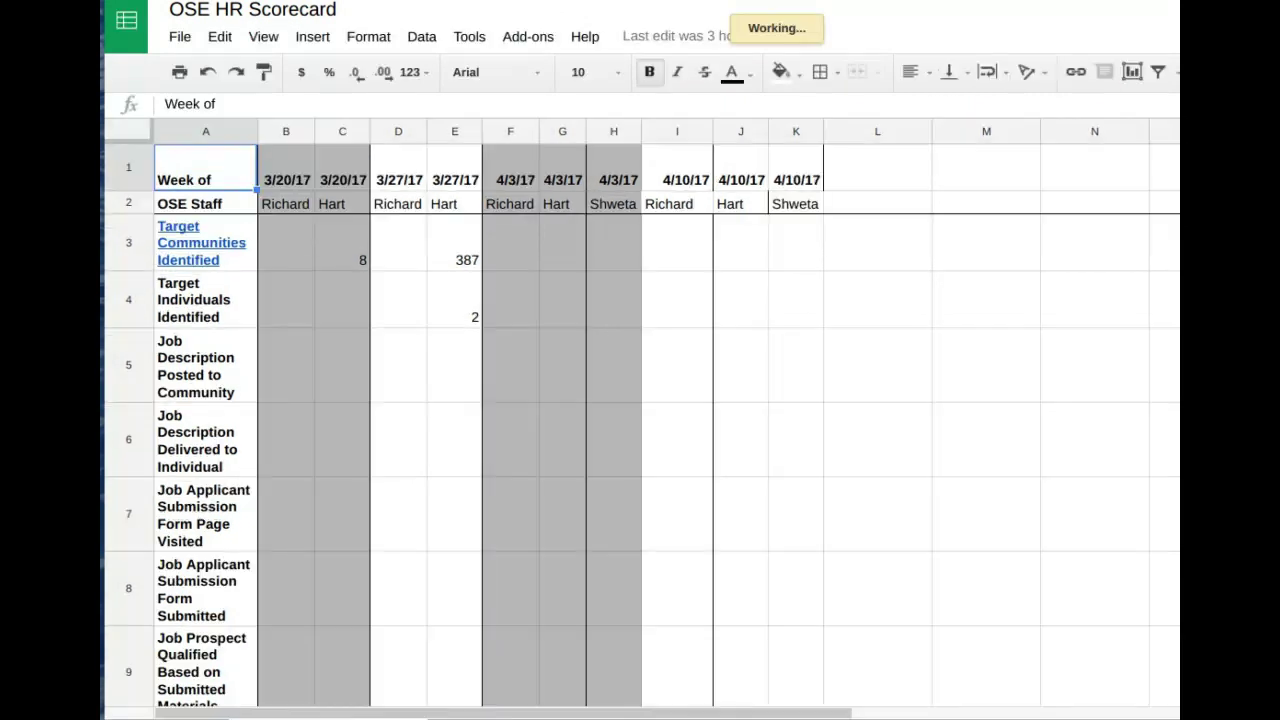
pyautogui.scroll(-1, 492, 482)
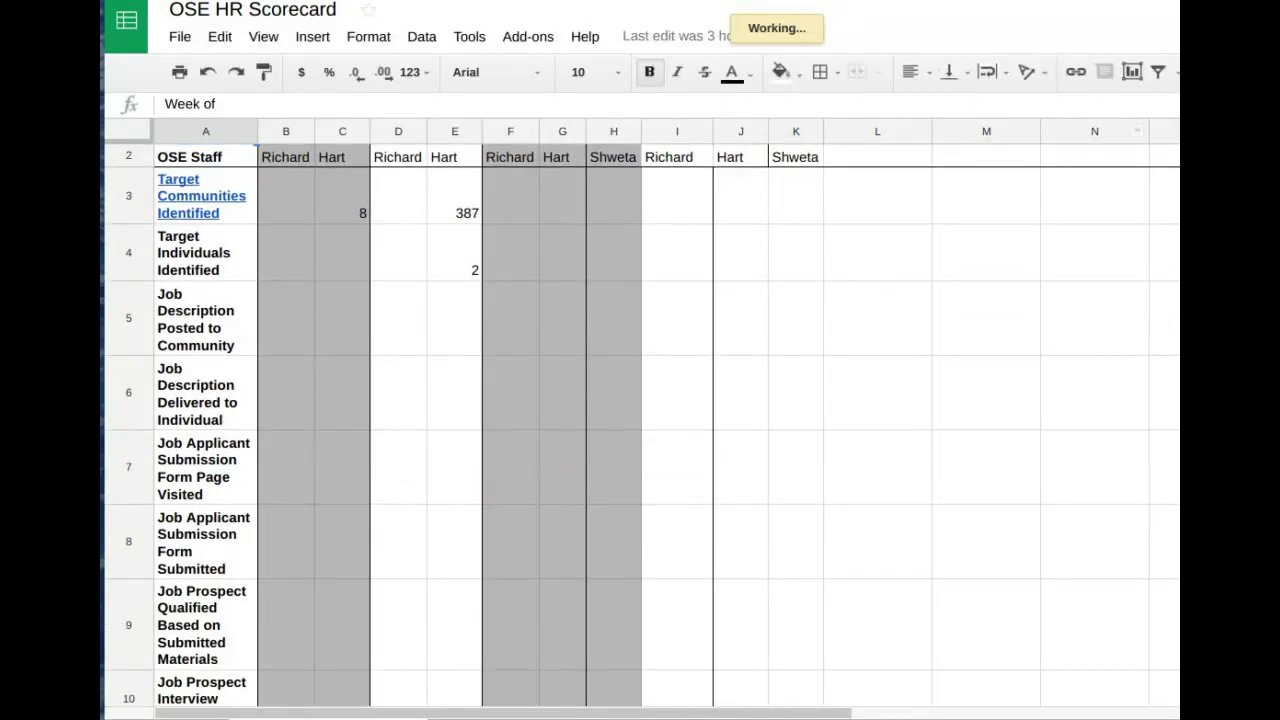
pyautogui.scroll(-3, 491, 584)
pyautogui.scroll(-4, 524, 710)
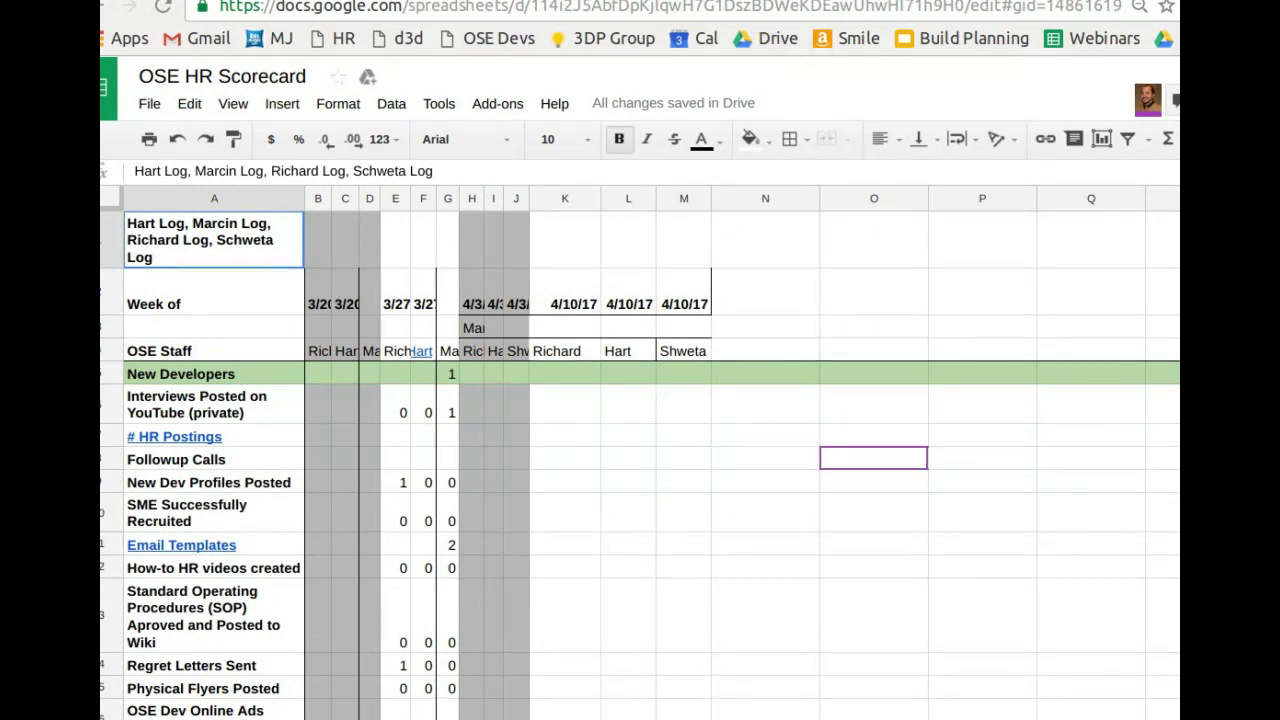
# Examine the # HR Postings link and the staff activity counts for the week of 3/27 in the HR General Activities sheet
pyautogui.click(271, 420)
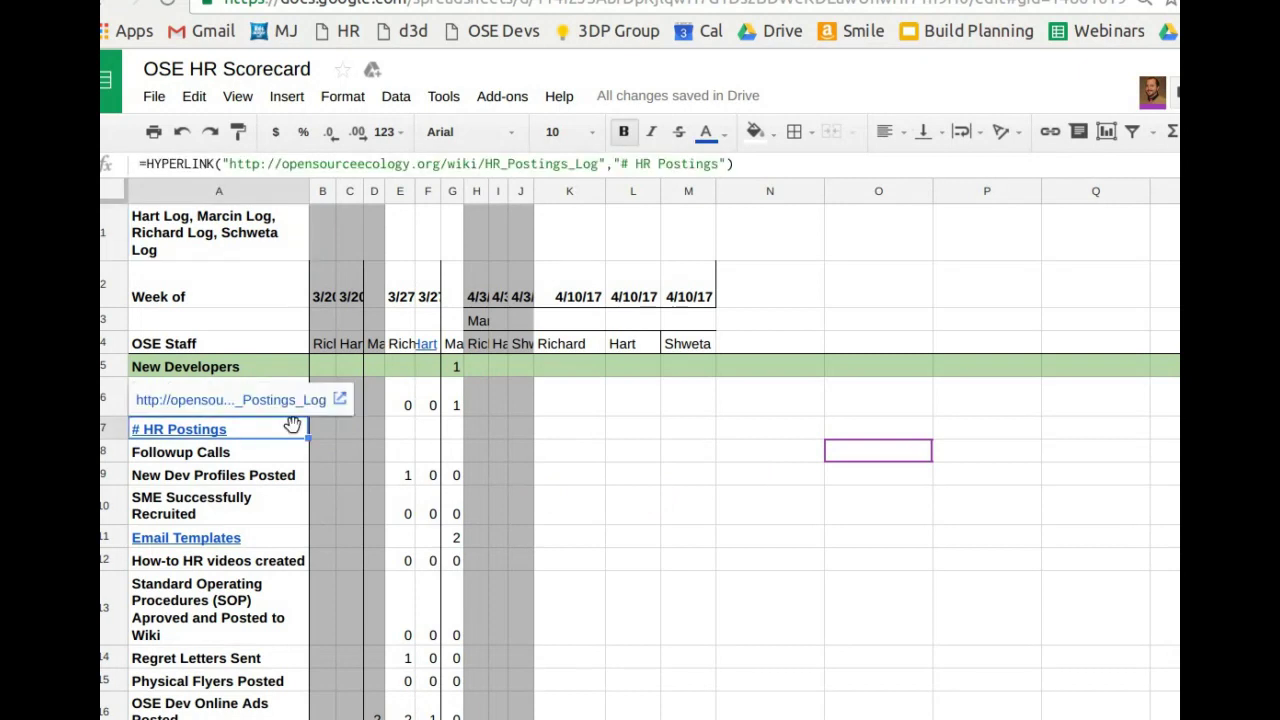
pyautogui.click(640, 429)
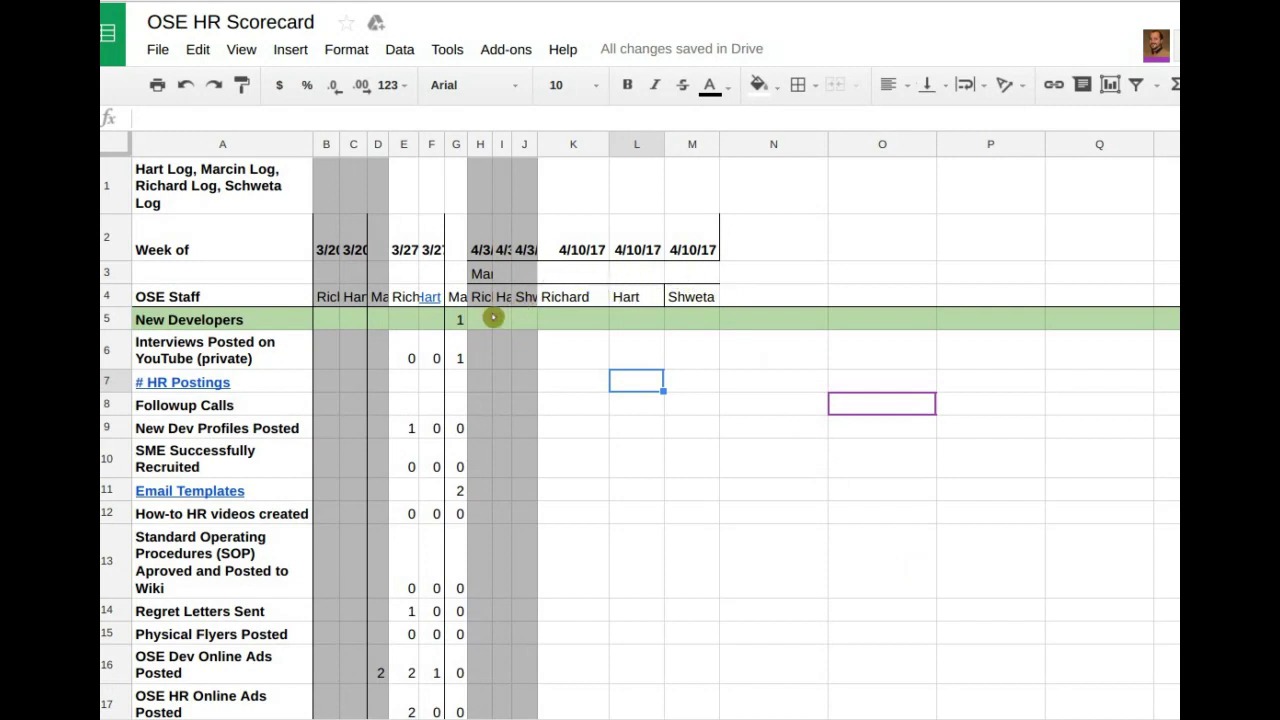
pyautogui.click(456, 298)
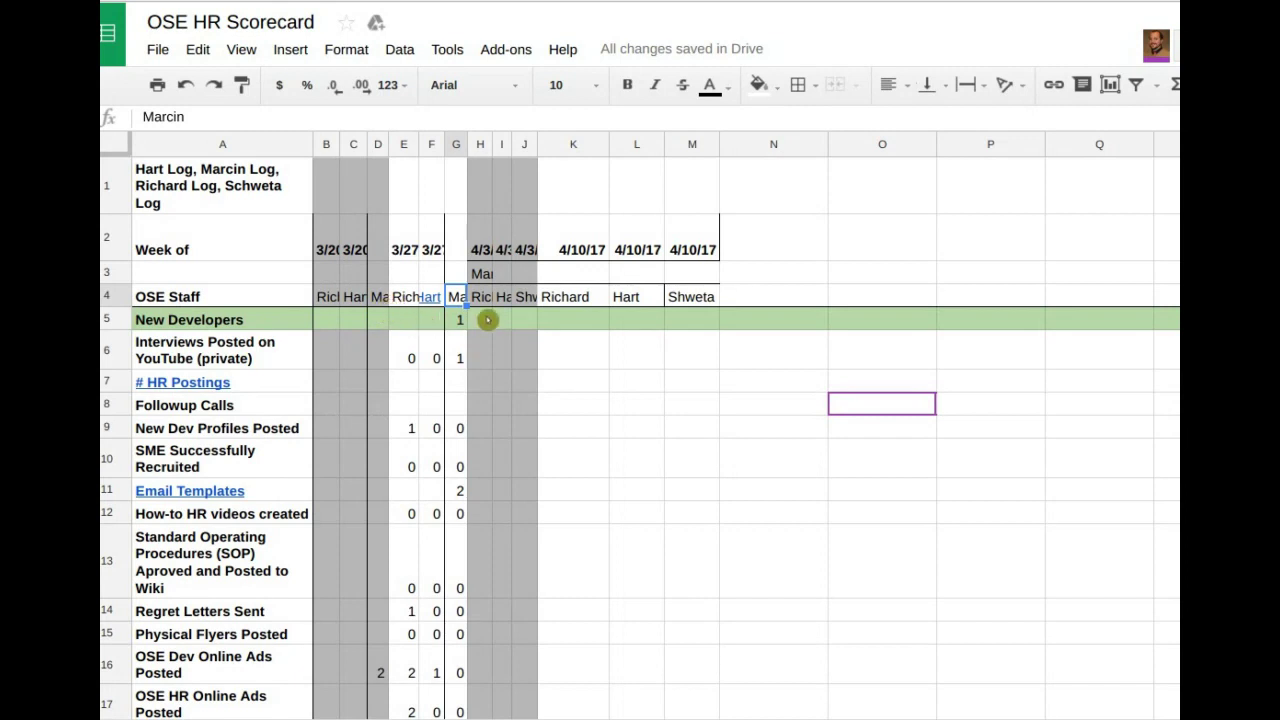
pyautogui.moveTo(425, 298)
pyautogui.scroll(-2, 418, 465)
pyautogui.scroll(1, 423, 457)
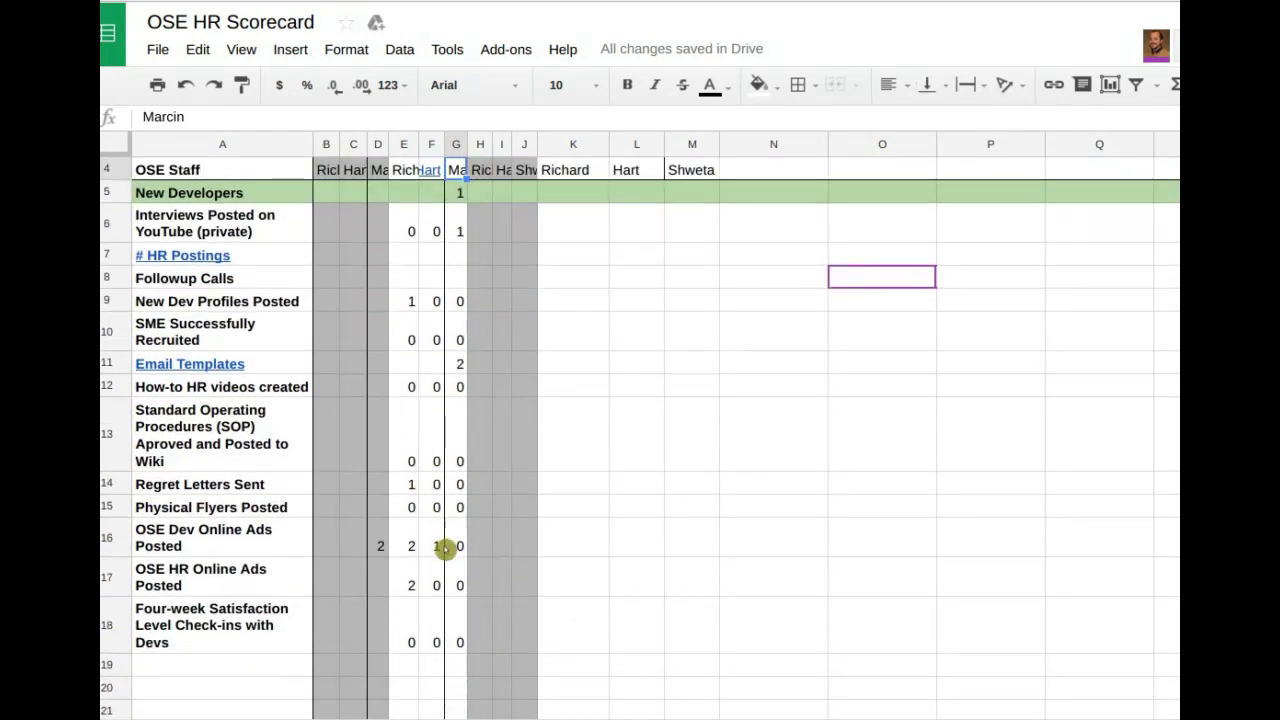
pyautogui.scroll(2, 440, 512)
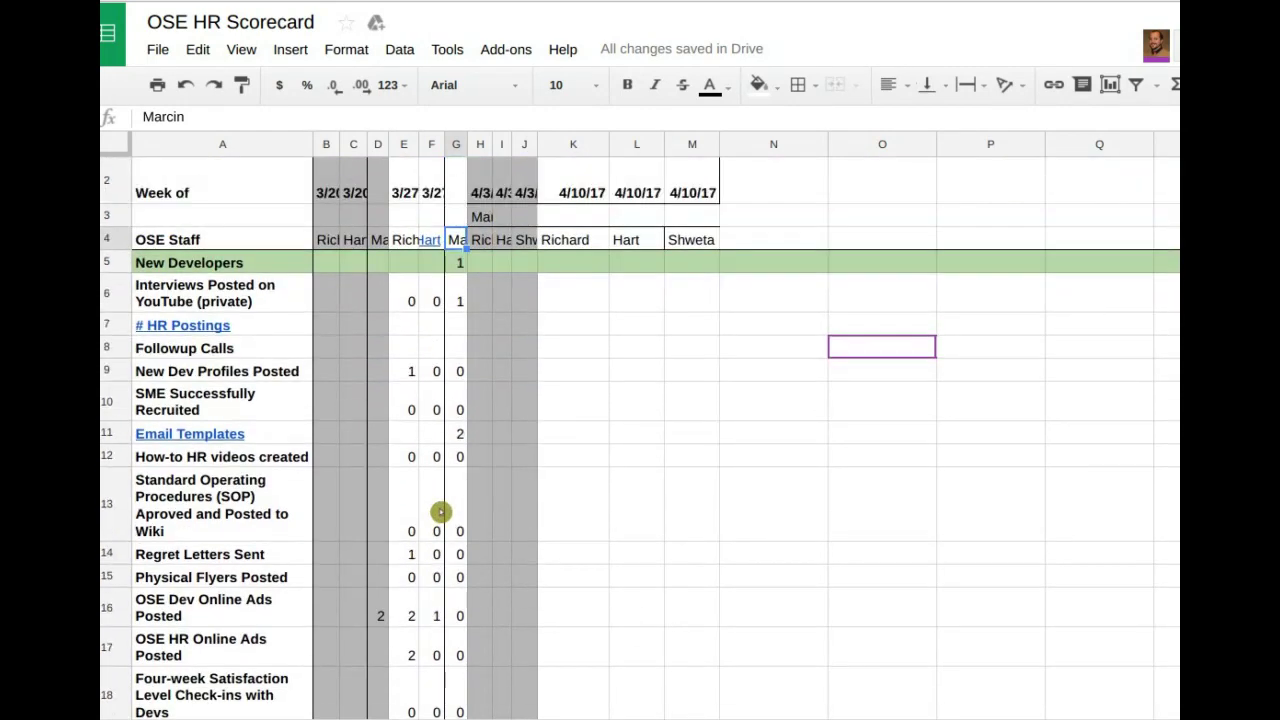
pyautogui.scroll(1, 440, 512)
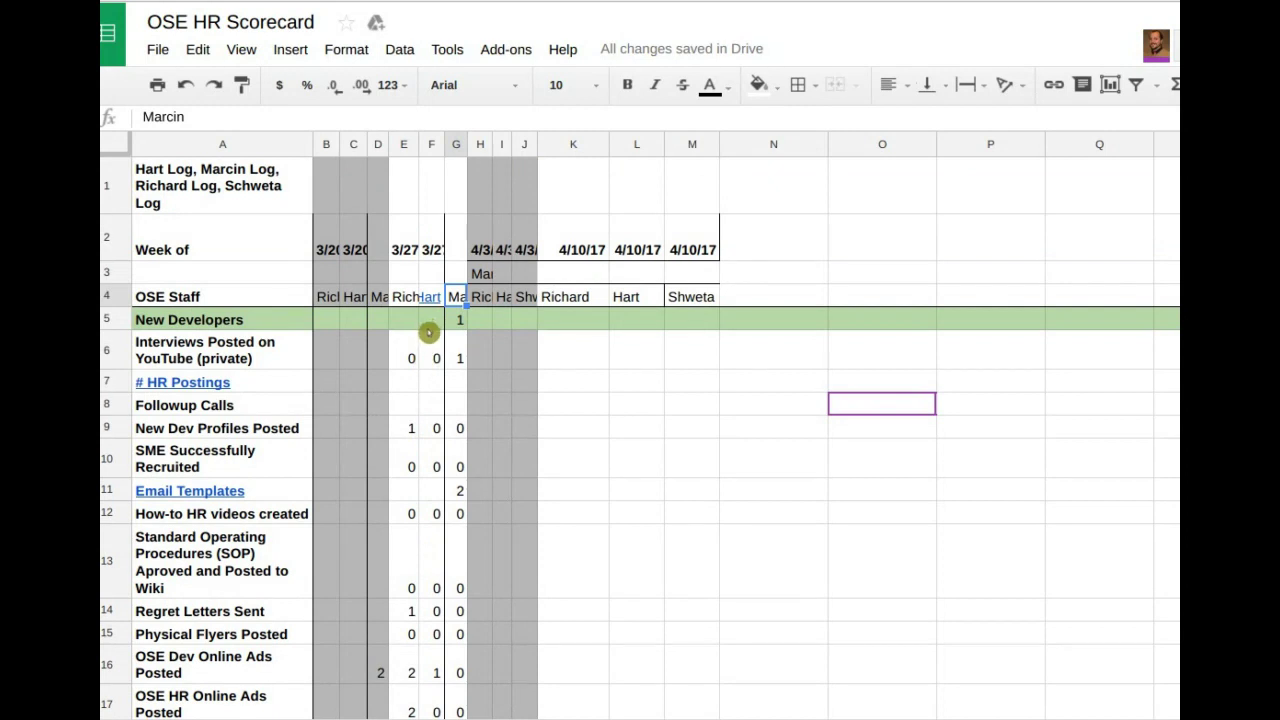
pyautogui.scroll(-2, 436, 449)
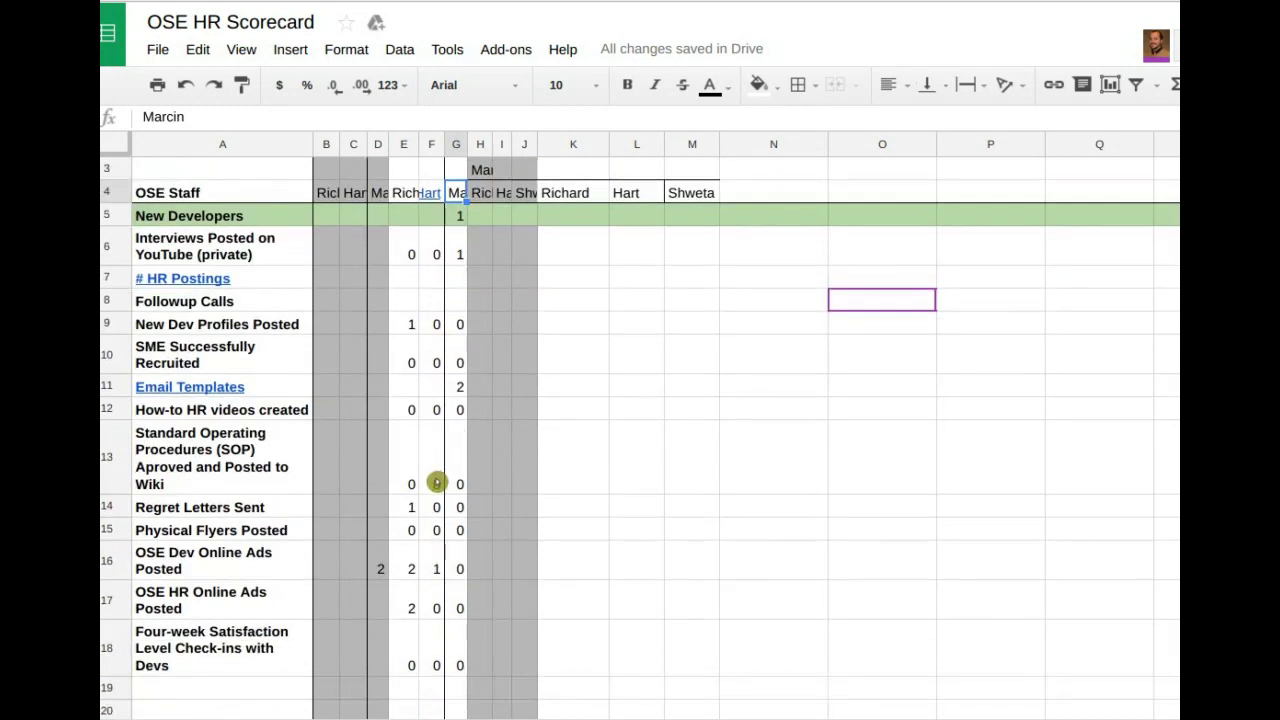
# Check the OSE Dev Online Ads Posted entry in F16 and open the staff work log linked in F4
pyautogui.click(437, 568)
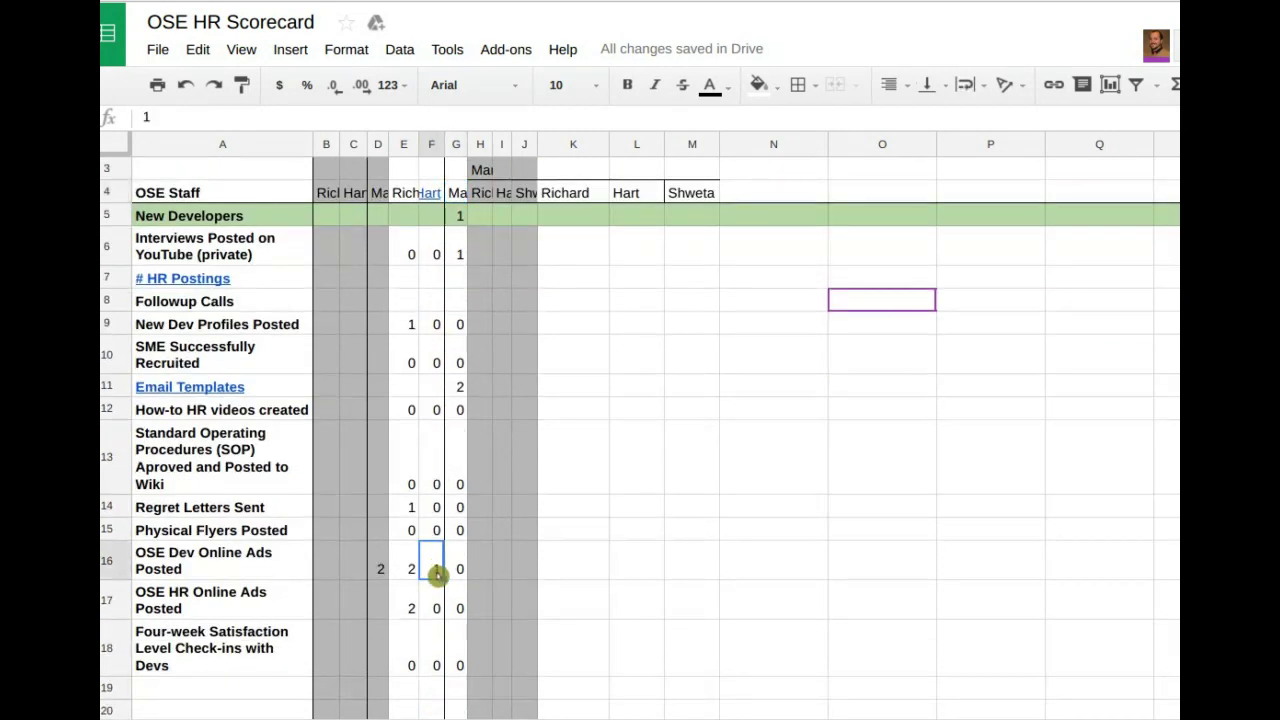
pyautogui.write('1')
pyautogui.click(430, 194)
pyautogui.click(493, 166)
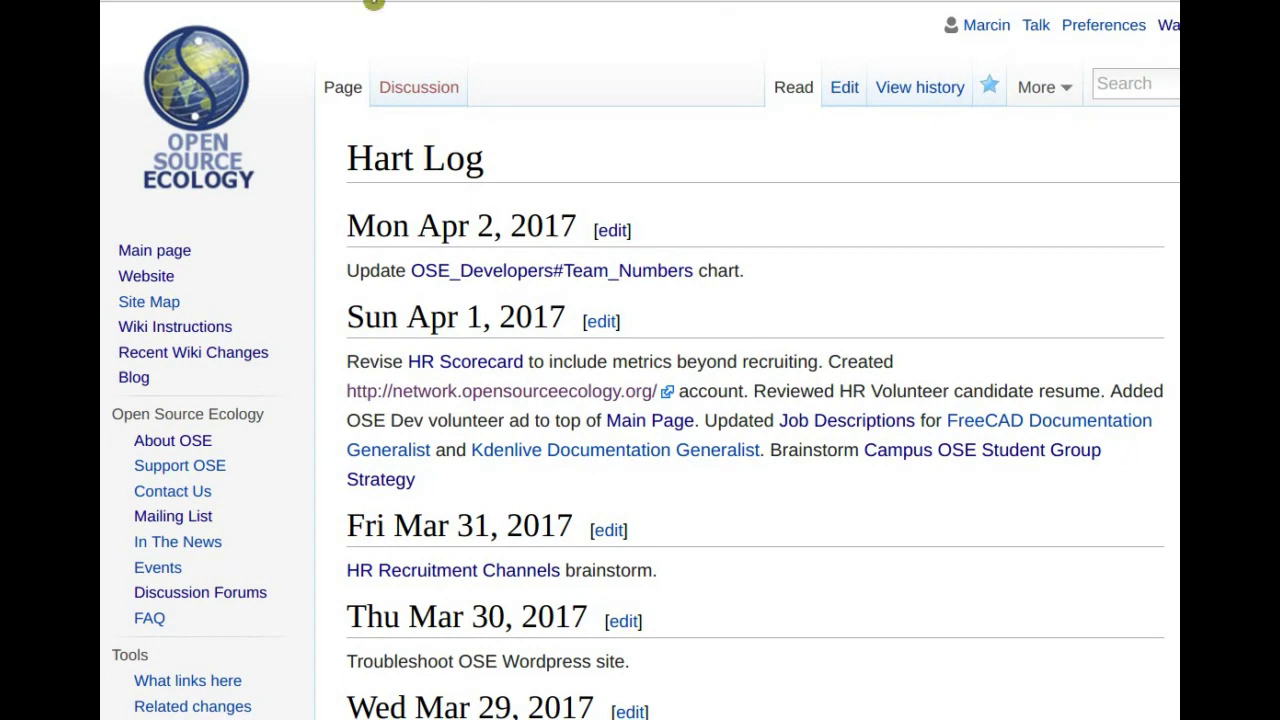
# Open the wiki's Main Page separately from the work log and examine its OSE Developers invitation
pyautogui.rightClick(178, 251)
pyautogui.click(238, 262)
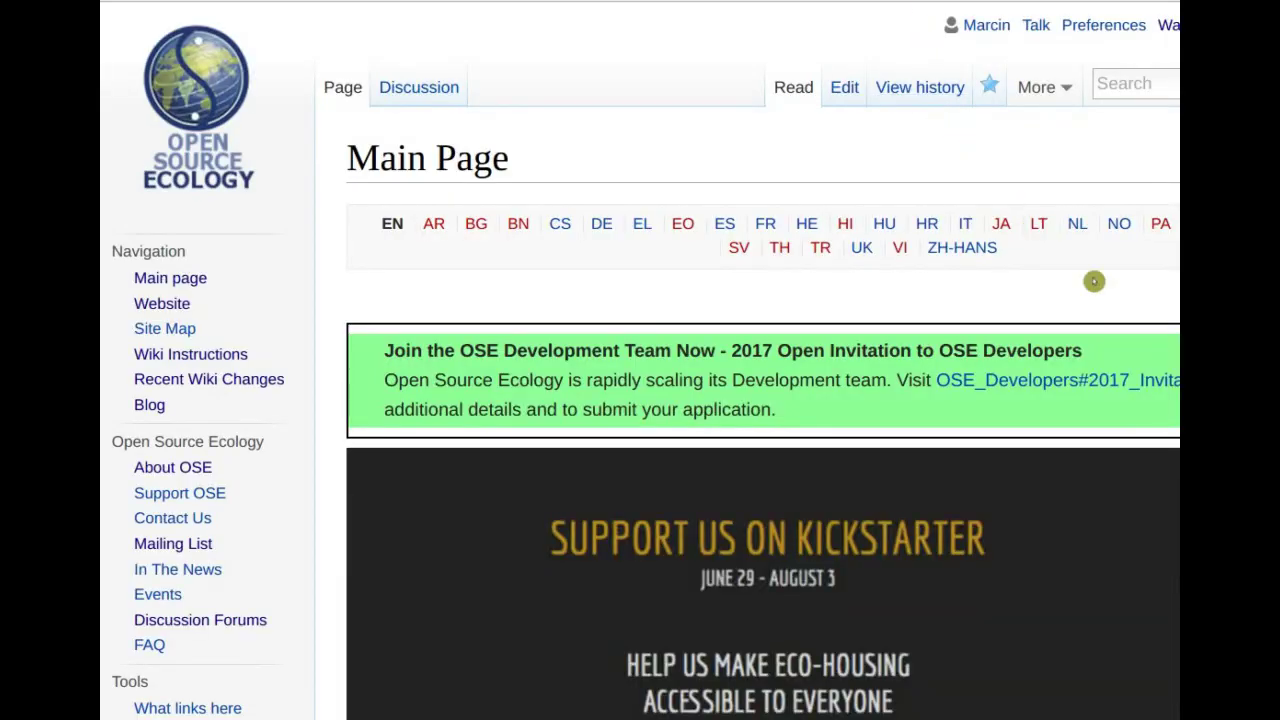
pyautogui.scroll(-3, 941, 344)
pyautogui.scroll(-8, 941, 344)
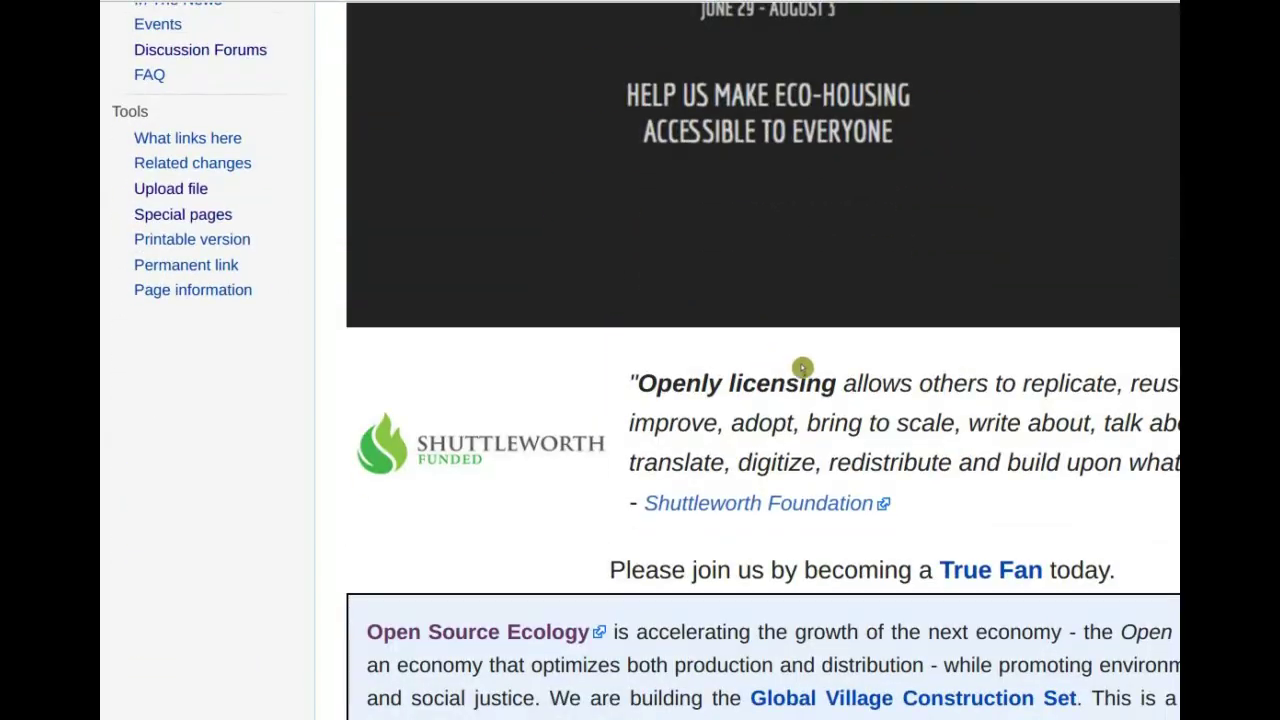
pyautogui.scroll(4, 827, 341)
pyautogui.scroll(5, 827, 341)
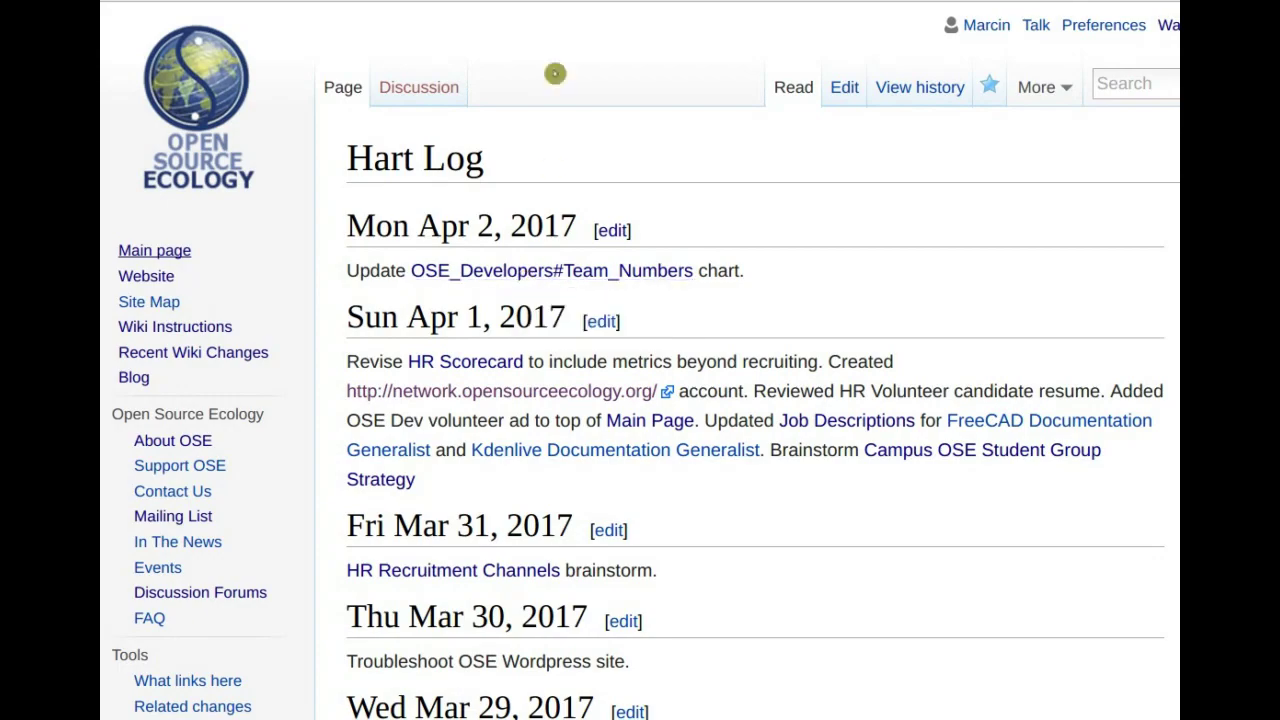
# Return to the OSE HR Scorecard spreadsheet and display the General Recruiting Pipeline sheet
pyautogui.hotkey('ctrl', 'Tab')
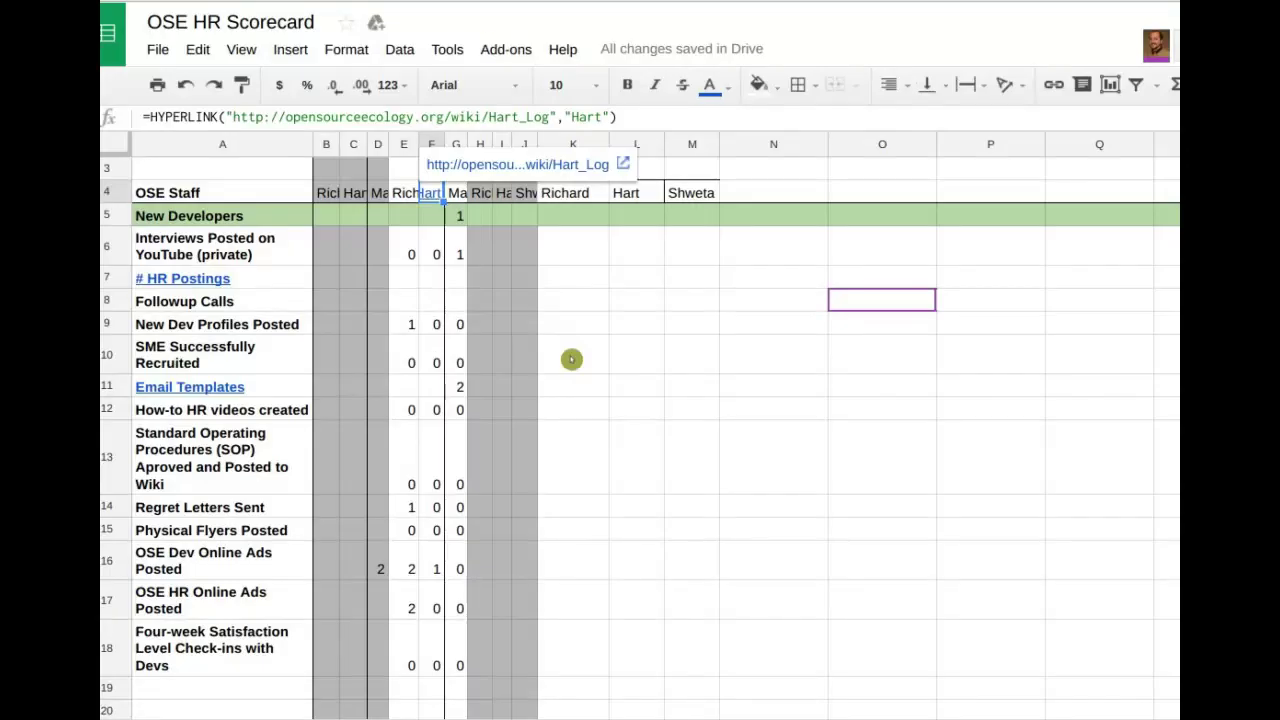
pyautogui.scroll(-2, 474, 477)
pyautogui.scroll(-6, 380, 689)
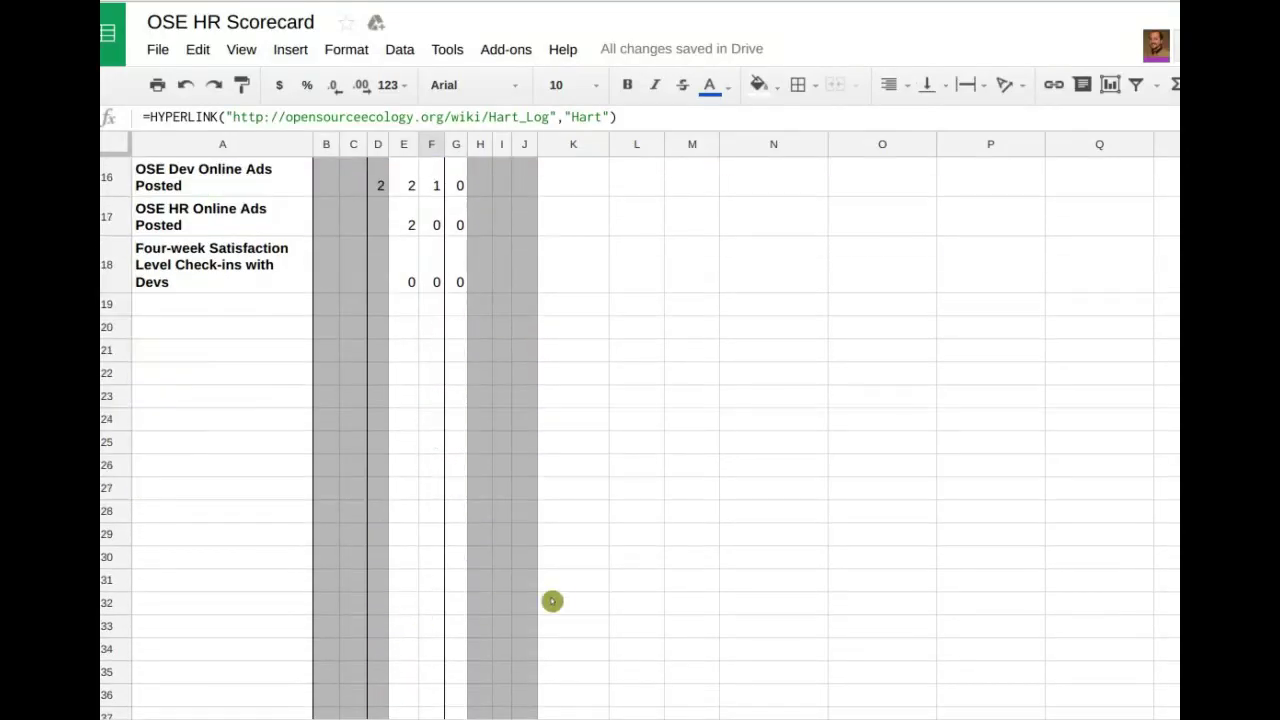
pyautogui.scroll(10, 448, 526)
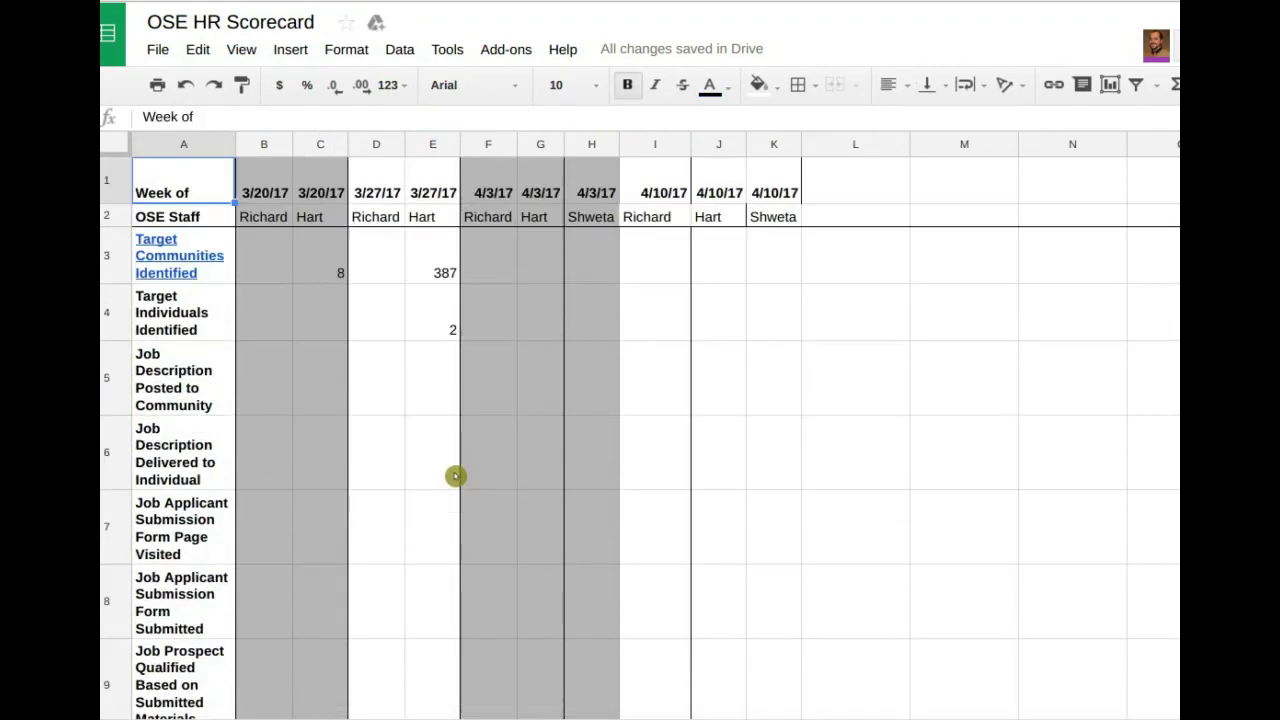
# Check the Target Communities Identified entry in E3 and open the HR Recruitment Channels page linked in A3
pyautogui.click(445, 269)
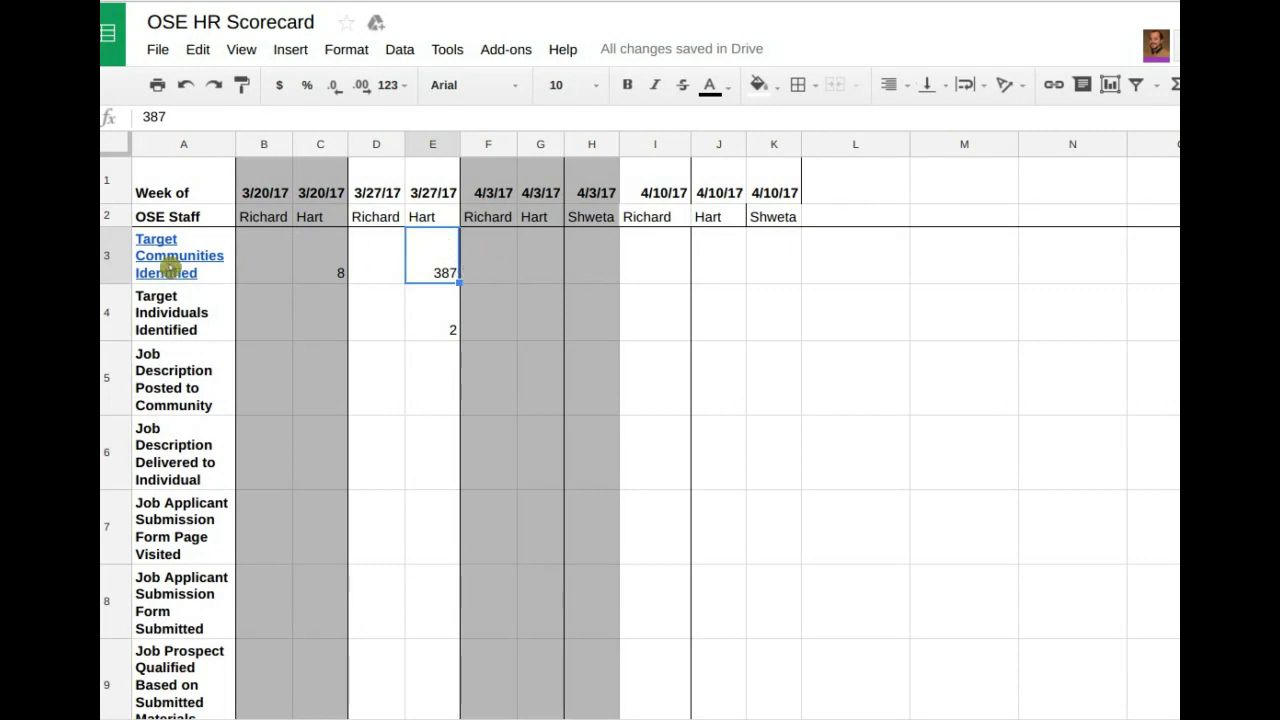
pyautogui.moveTo(162, 258)
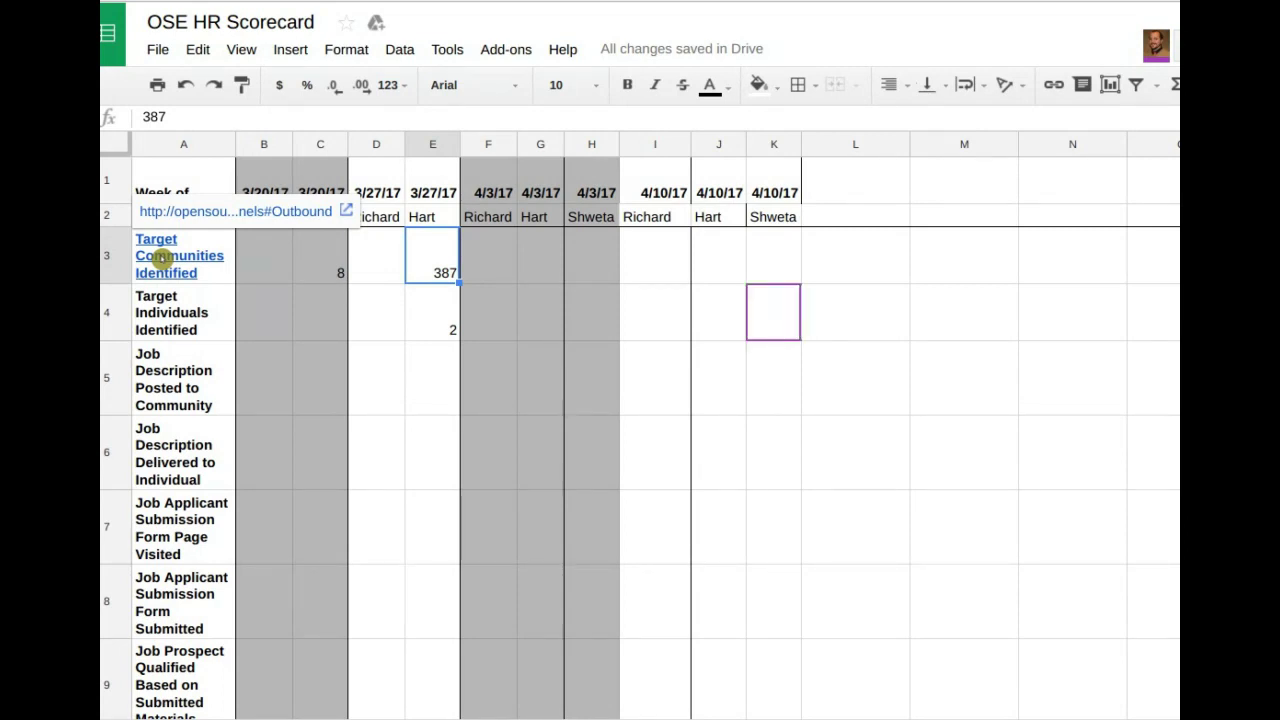
pyautogui.click(152, 259)
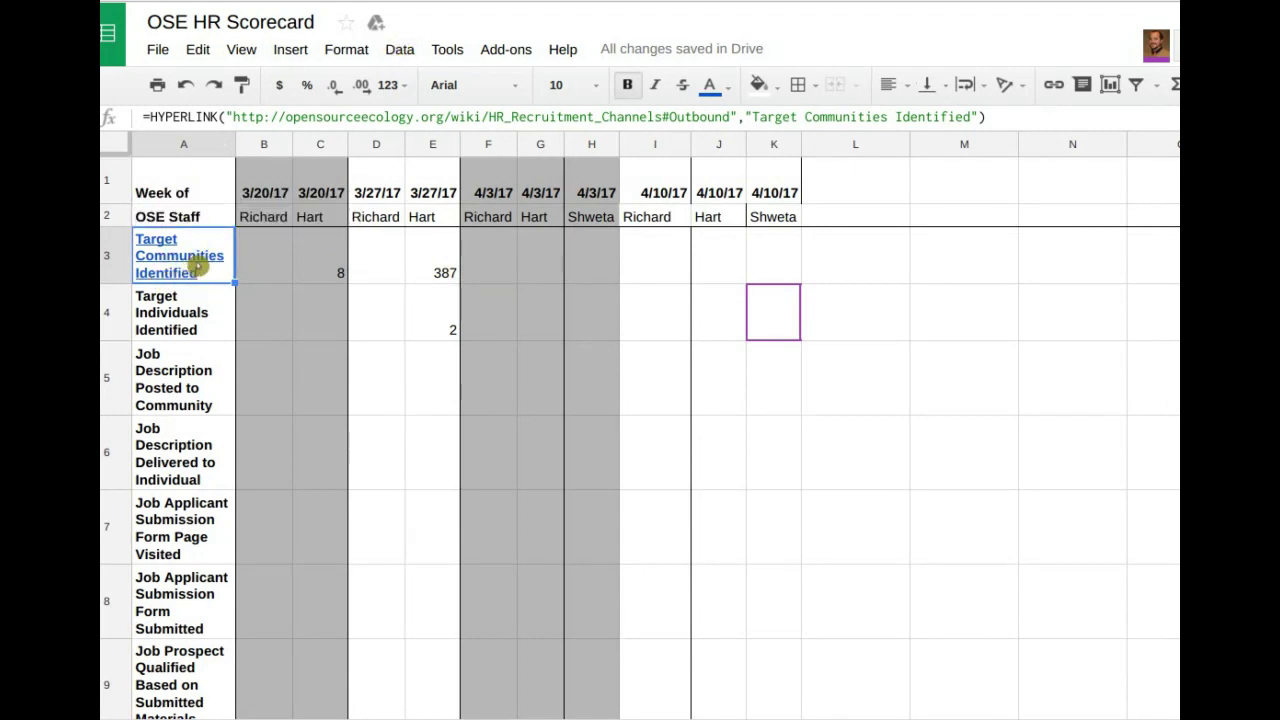
pyautogui.moveTo(171, 257)
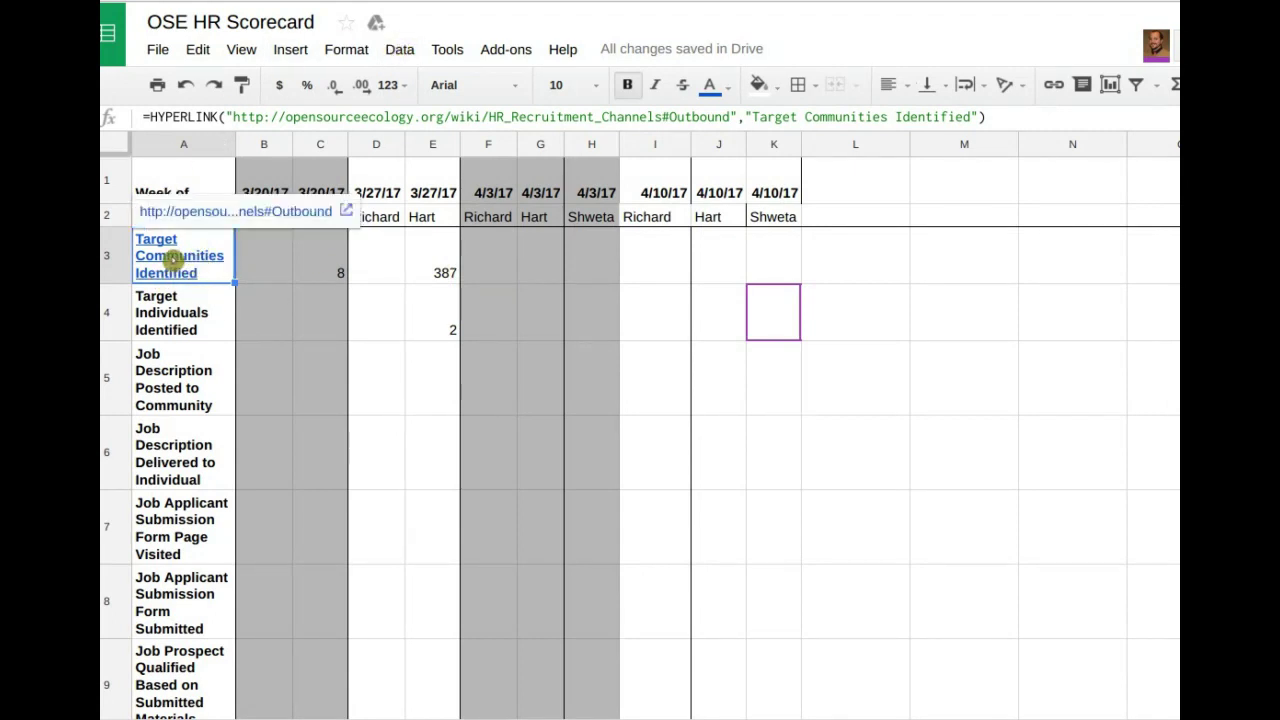
pyautogui.click(205, 212)
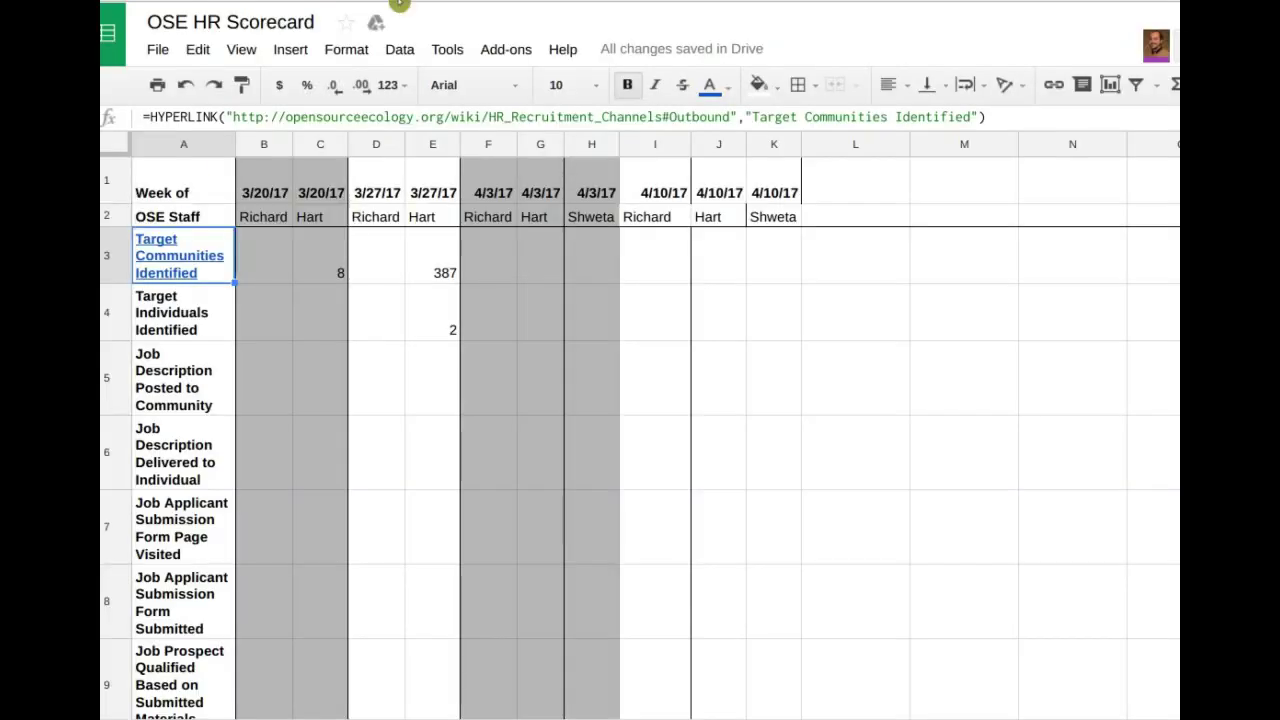
# Inspect the Target Individuals Identified metric and its entry in E4 for the week of 3/27/17
pyautogui.click(443, 329)
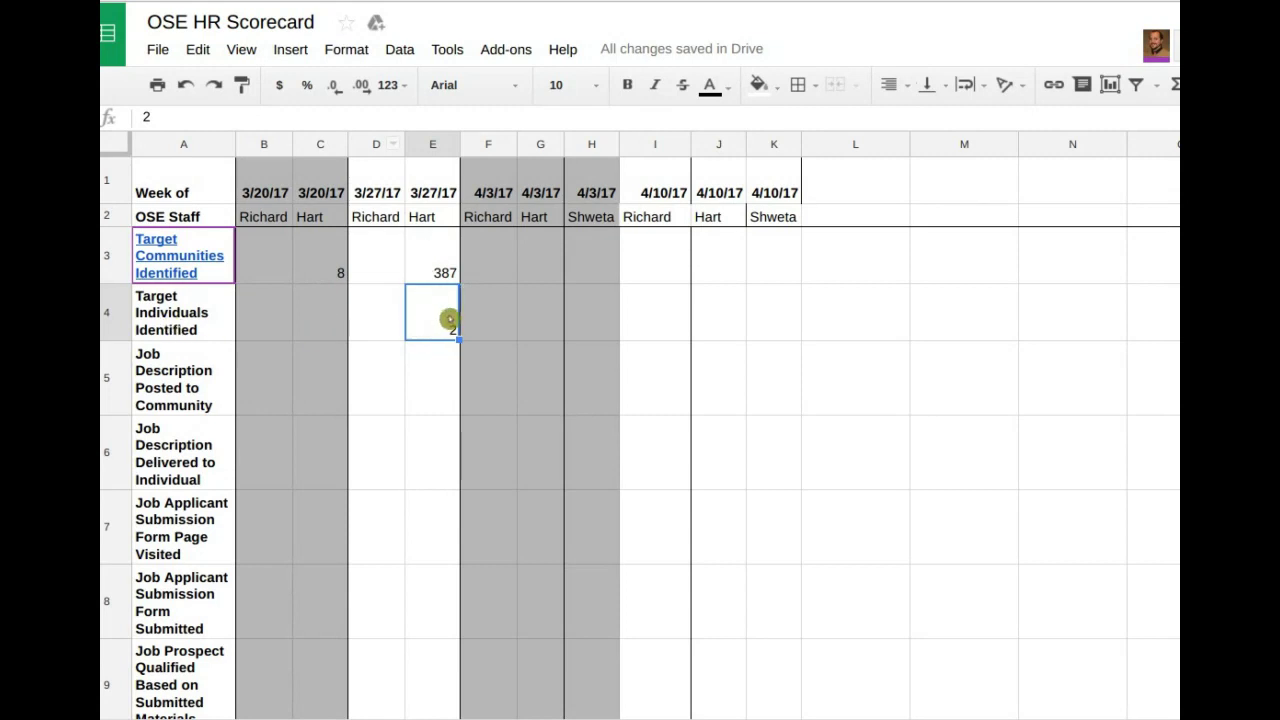
pyautogui.click(175, 322)
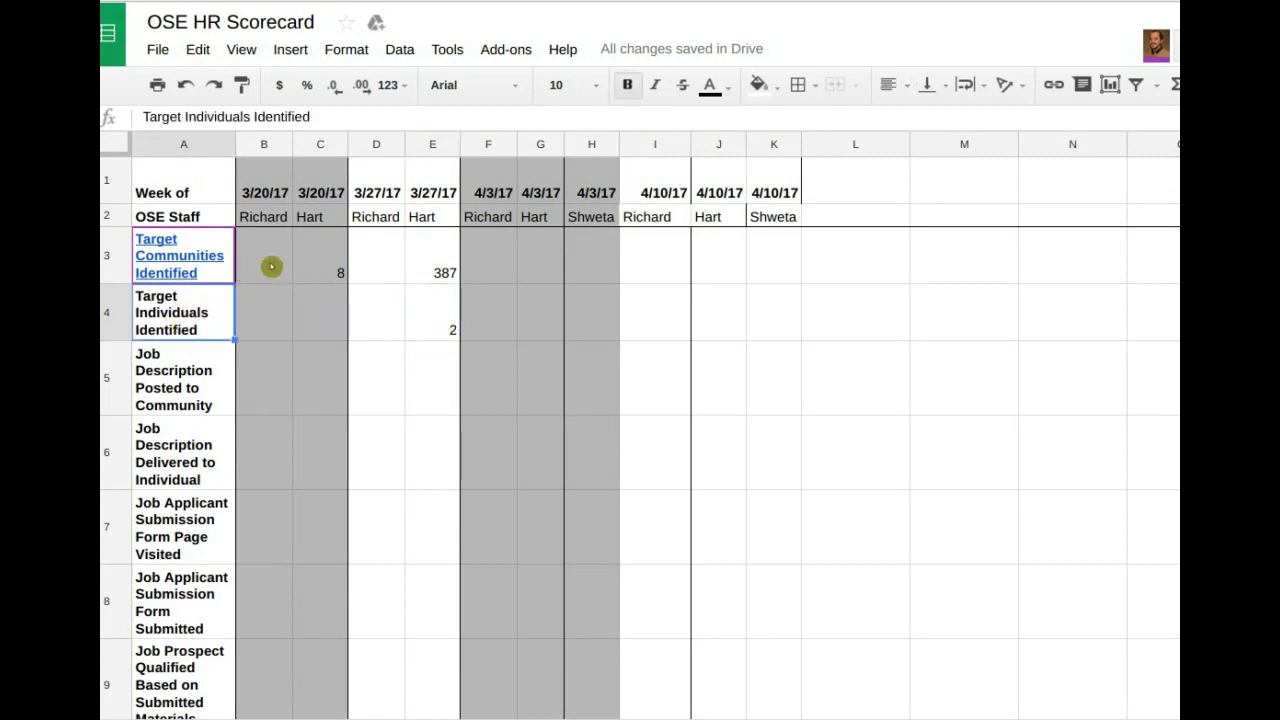
pyautogui.click(449, 329)
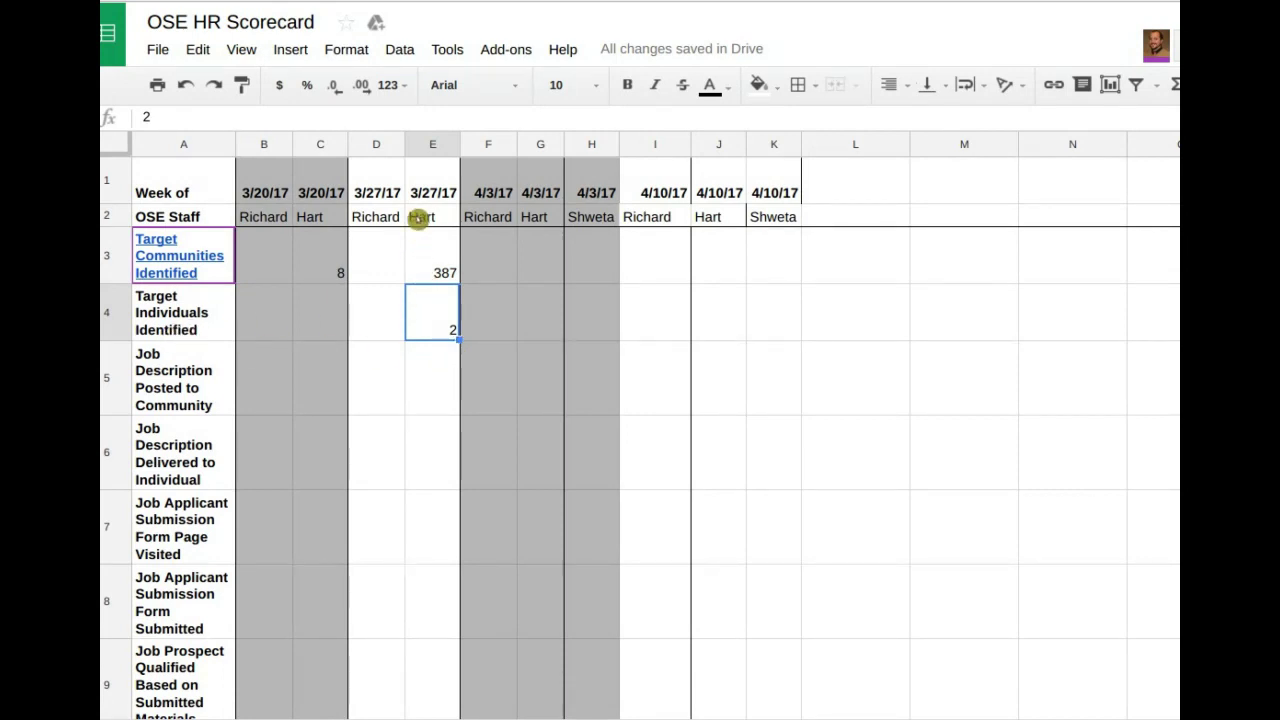
# Check the Target Communities Identified entry in C3 and display the top rows of the staff activity metrics sheet
pyautogui.click(326, 267)
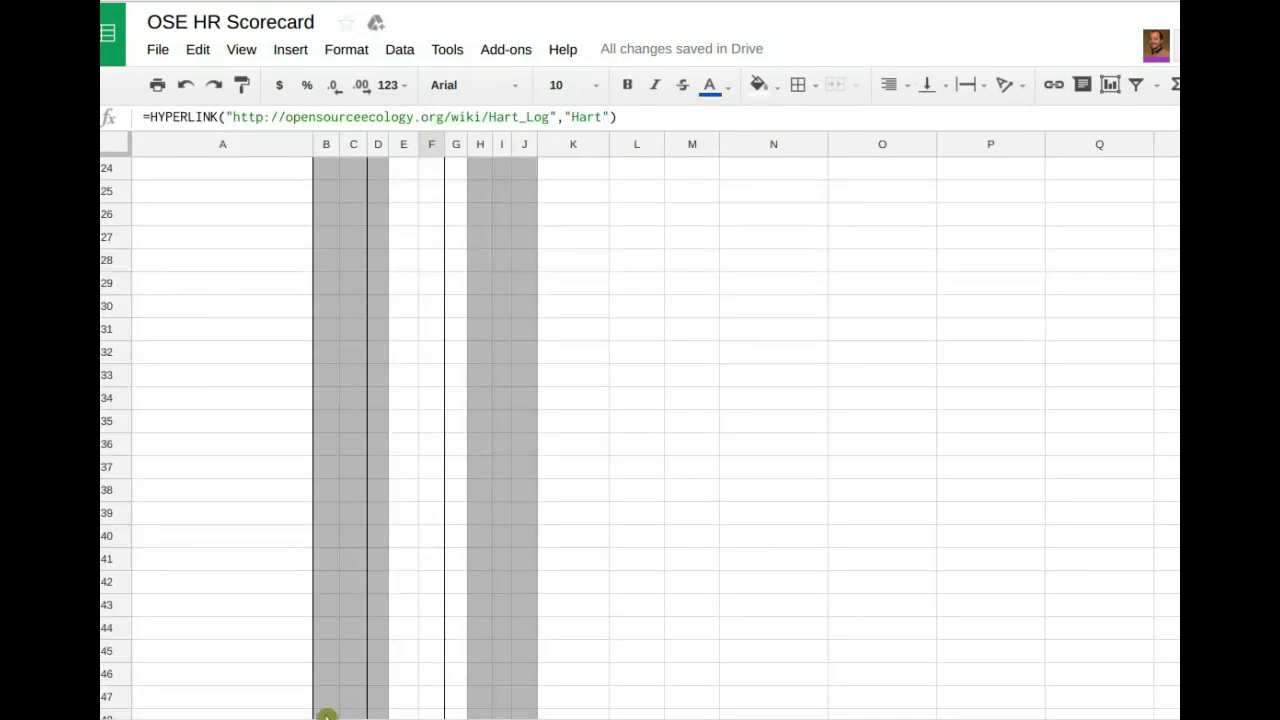
pyautogui.scroll(10, 190, 433)
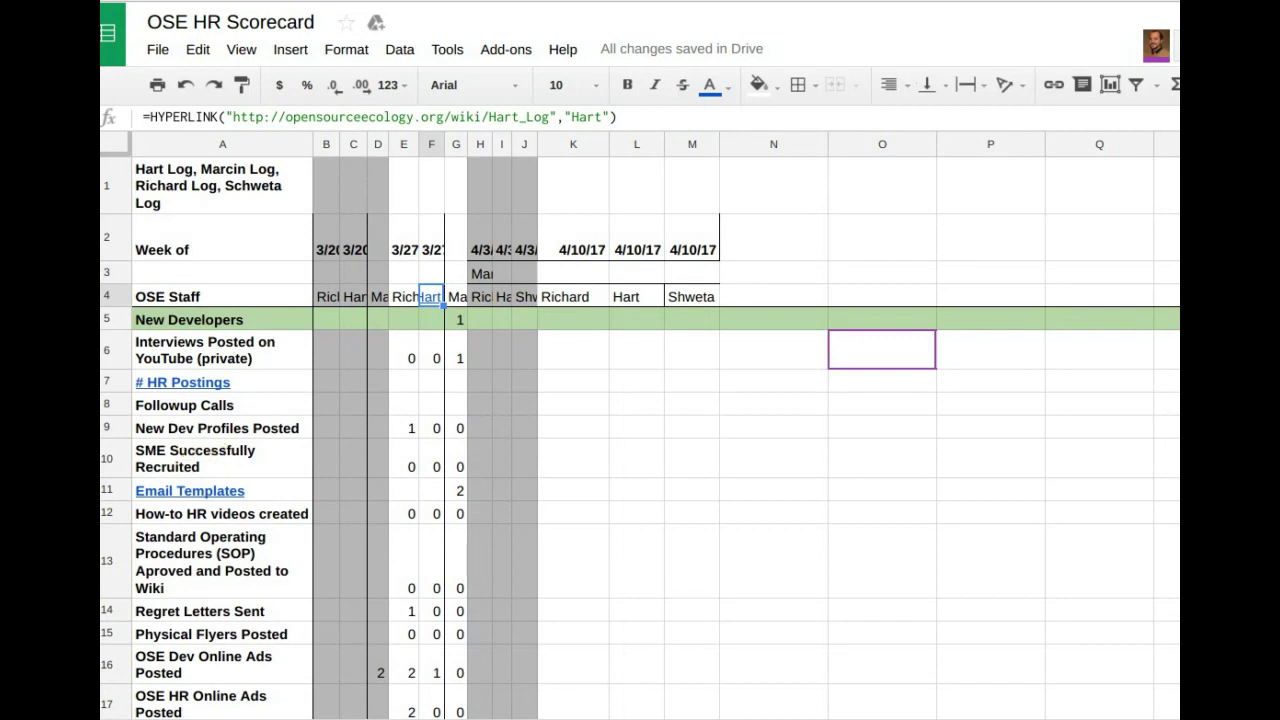
# Return to the General Recruiting Pipeline sheet and examine its metrics down to Job Prospect Interview Conducted in A11
pyautogui.click(411, 646)
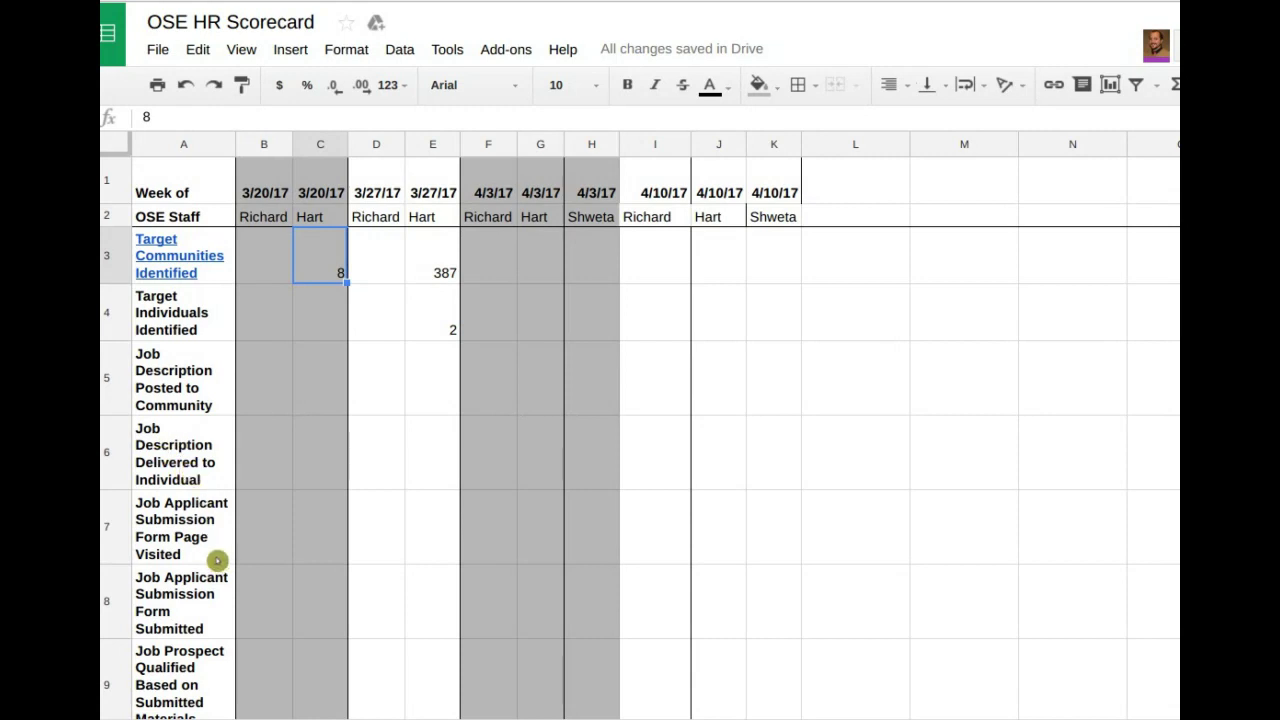
pyautogui.scroll(-1, 190, 622)
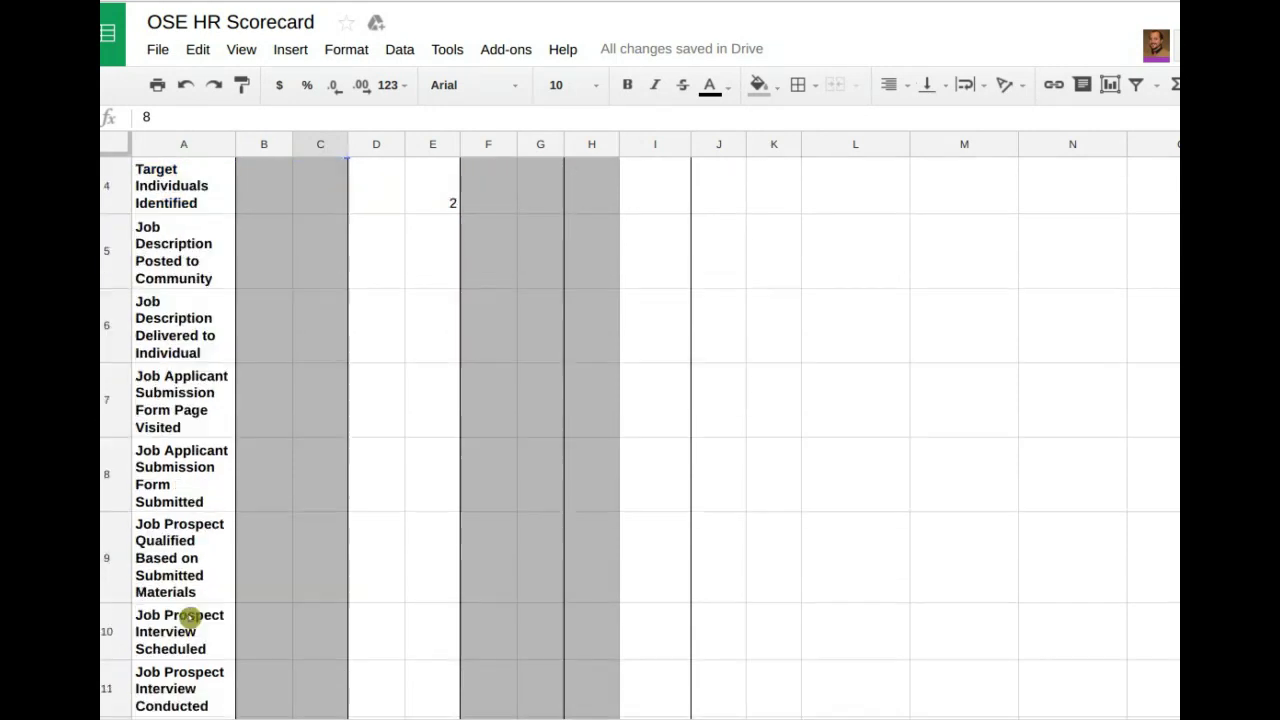
pyautogui.scroll(-2, 185, 615)
pyautogui.scroll(-2, 160, 635)
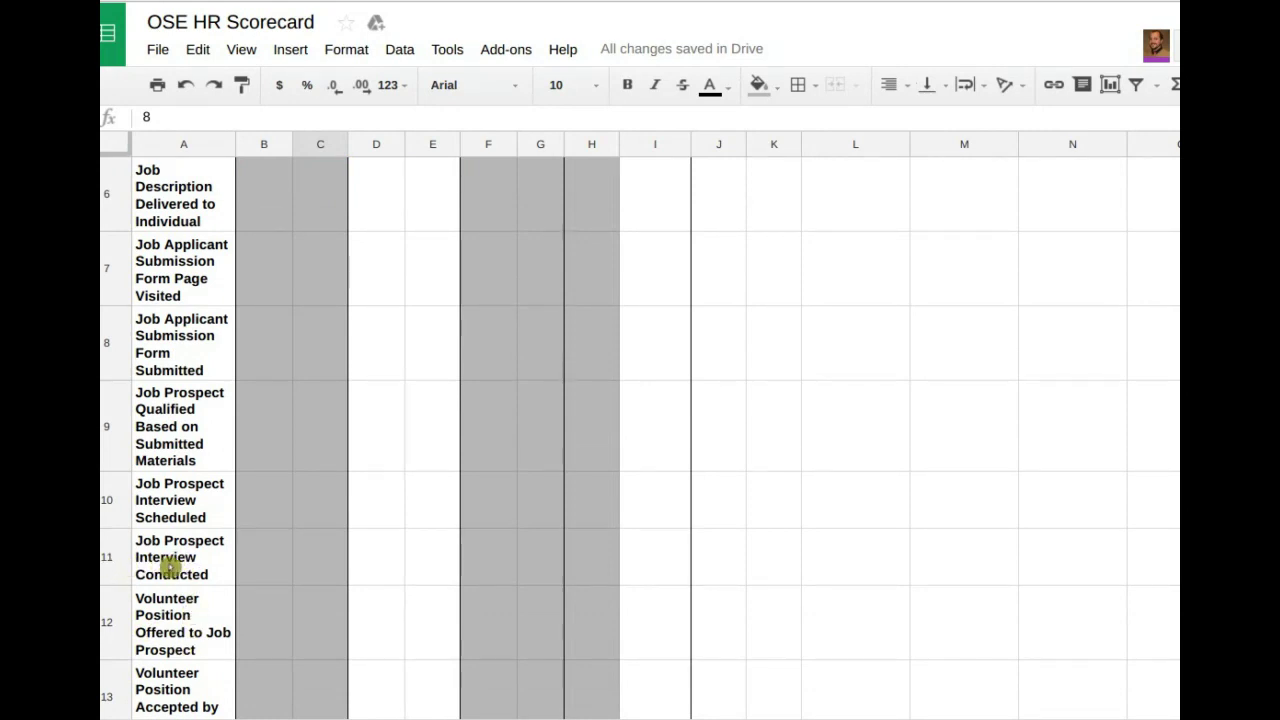
pyautogui.click(173, 563)
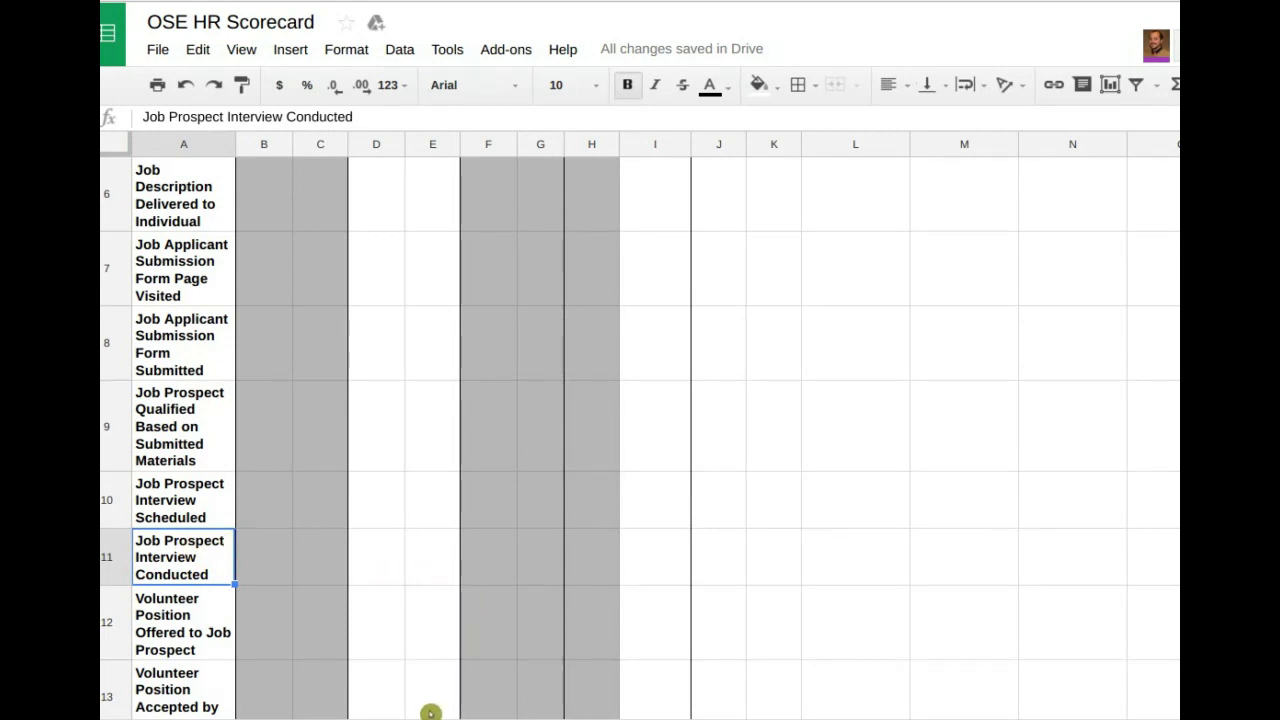
# Display the staff activity metrics sheet and inspect its interview, HR postings, followup calls and new developer profile rows
pyautogui.click(305, 712)
pyautogui.click(222, 356)
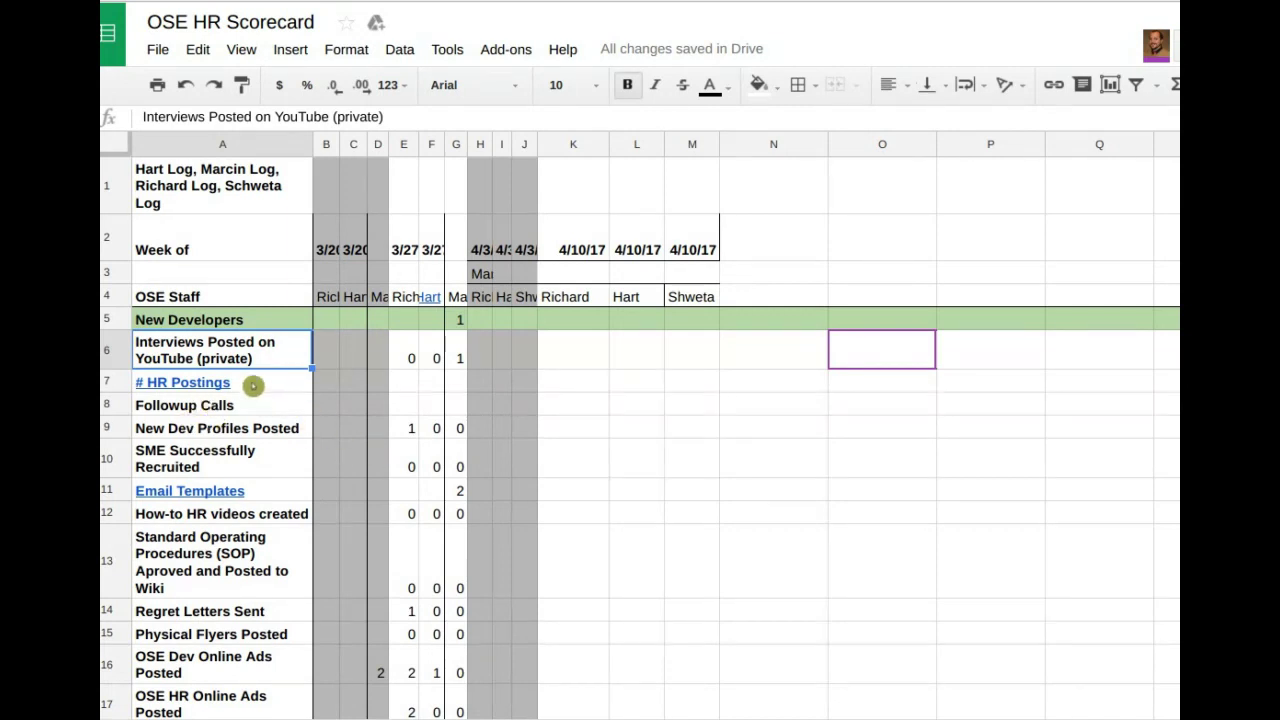
pyautogui.moveTo(253, 385)
pyautogui.click(257, 428)
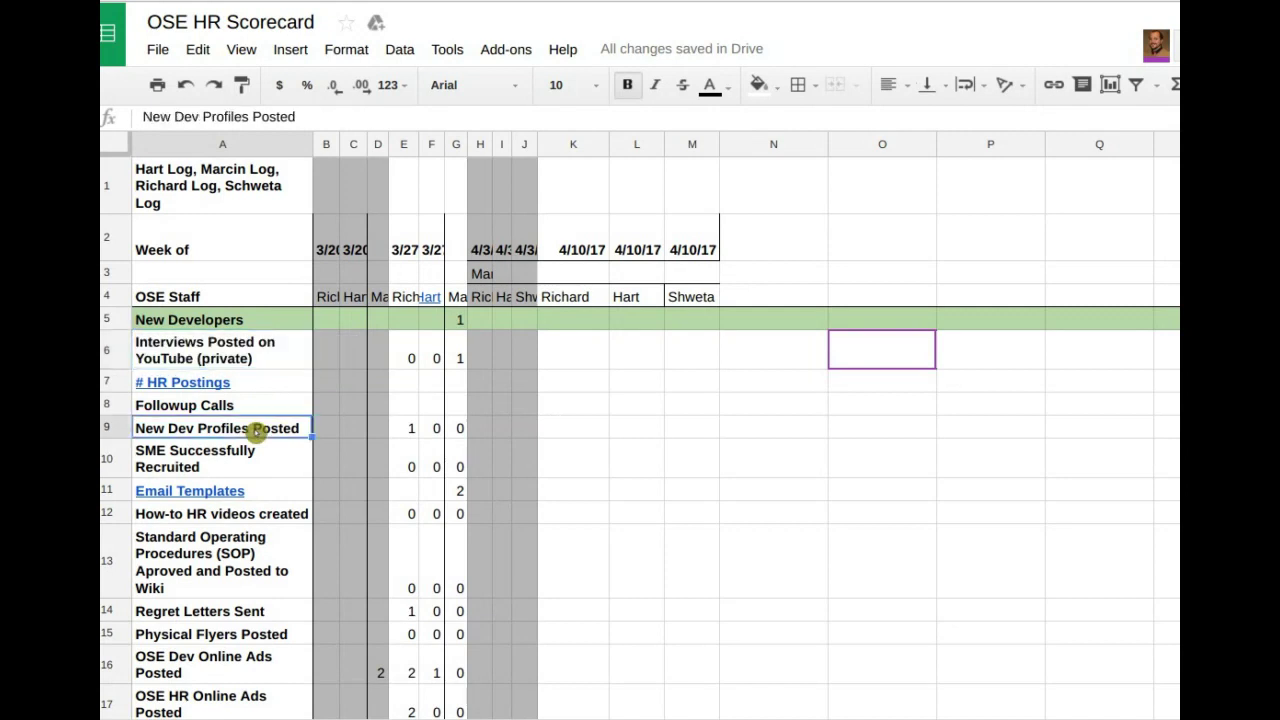
pyautogui.moveTo(248, 384)
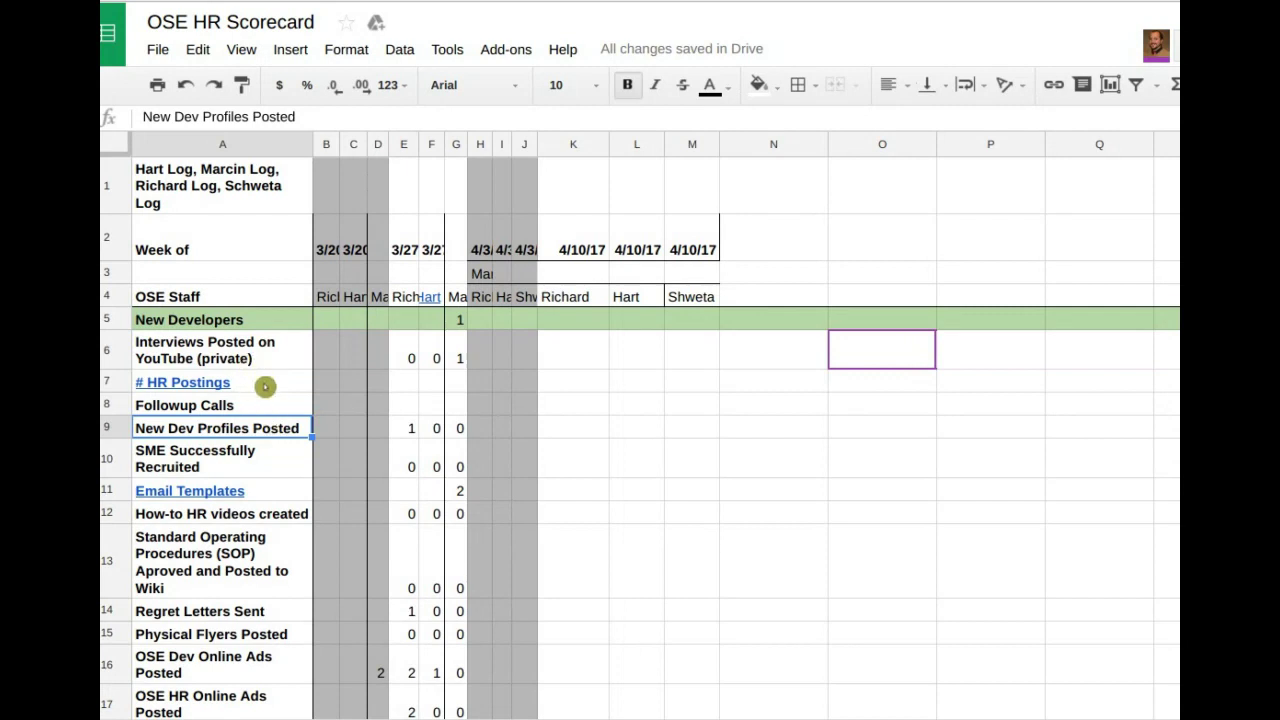
pyautogui.click(271, 391)
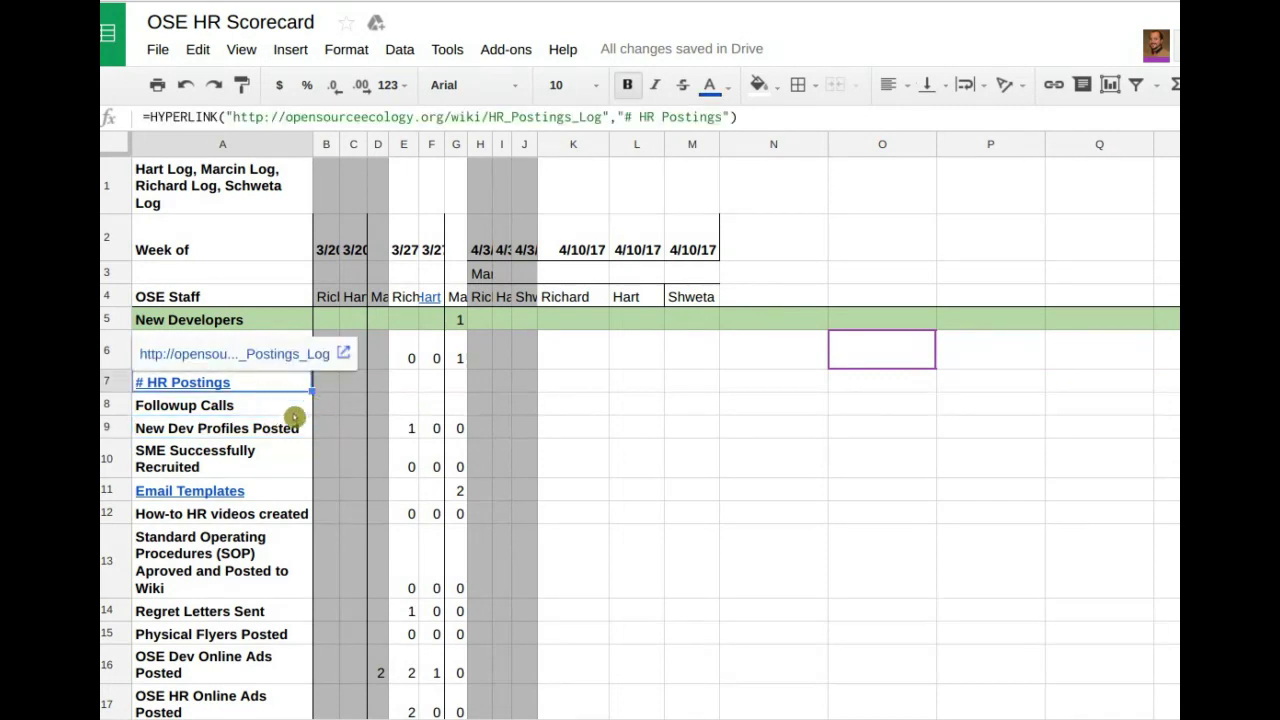
pyautogui.click(268, 408)
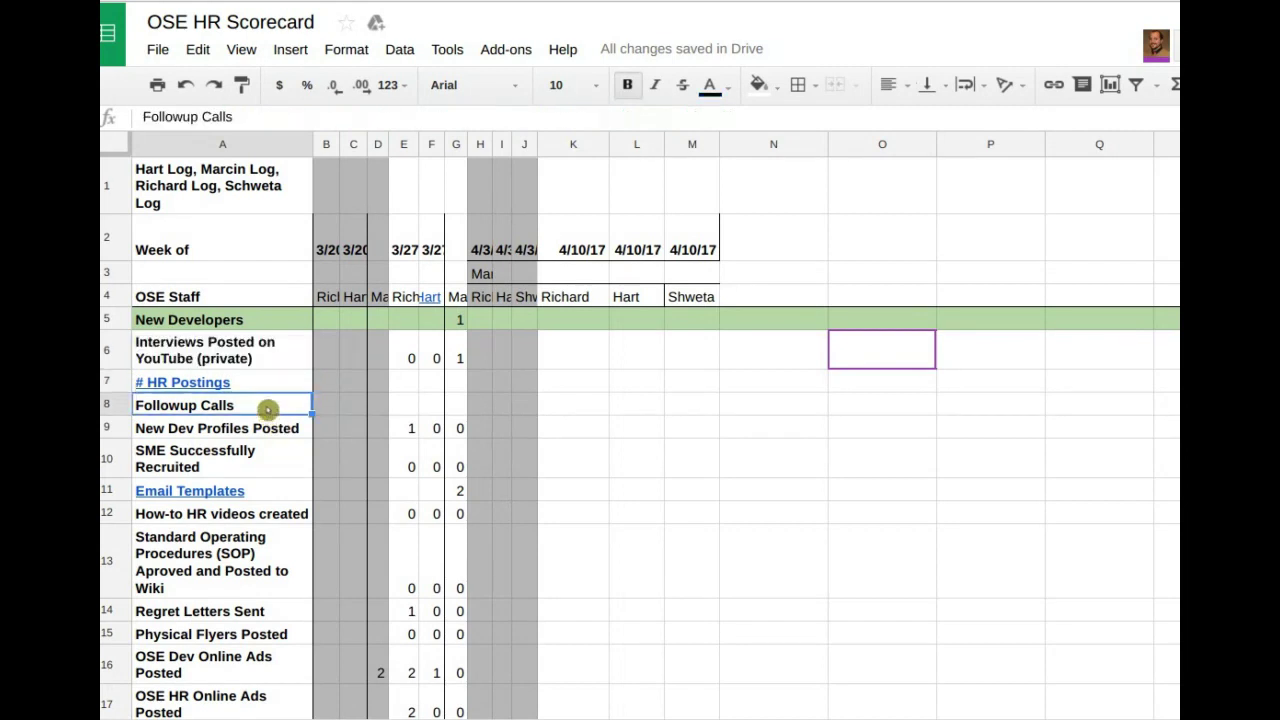
# Open the HR Postings Log page linked in A7, examine its dated entries, and return to the scorecard
pyautogui.click(205, 381)
pyautogui.click(197, 356)
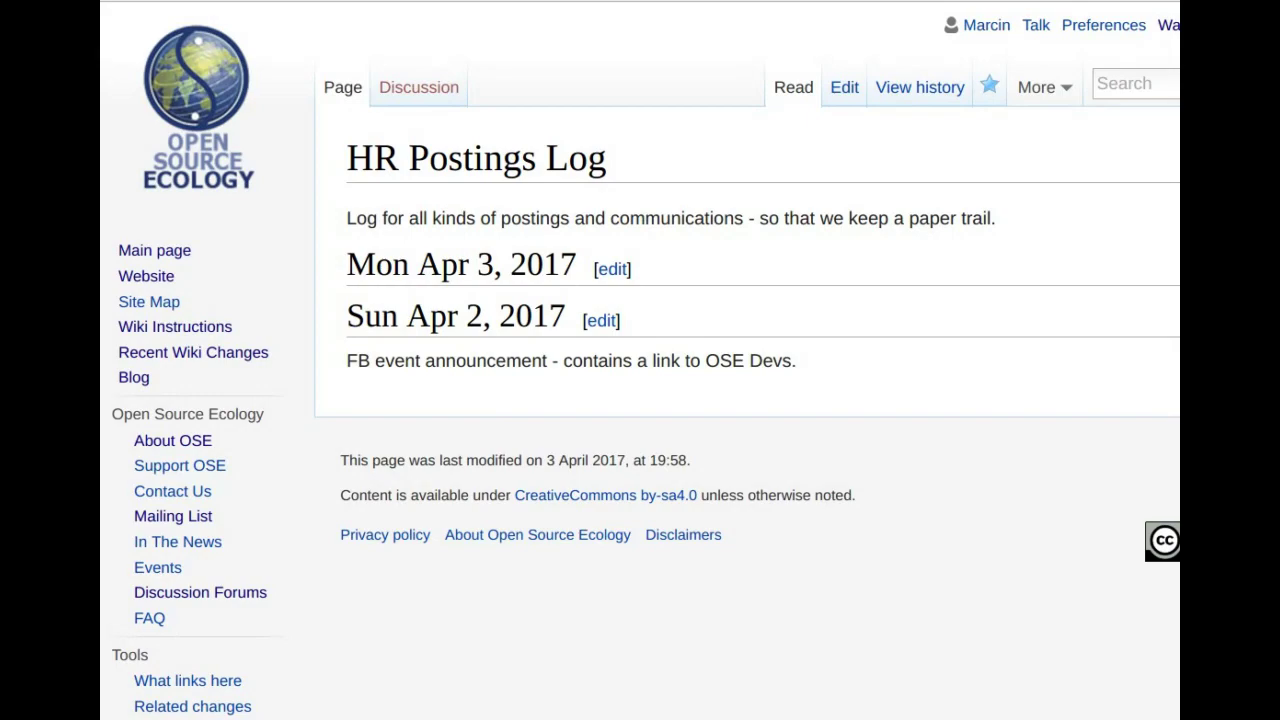
pyautogui.hotkey('ctrl', 'shift', 'Tab')
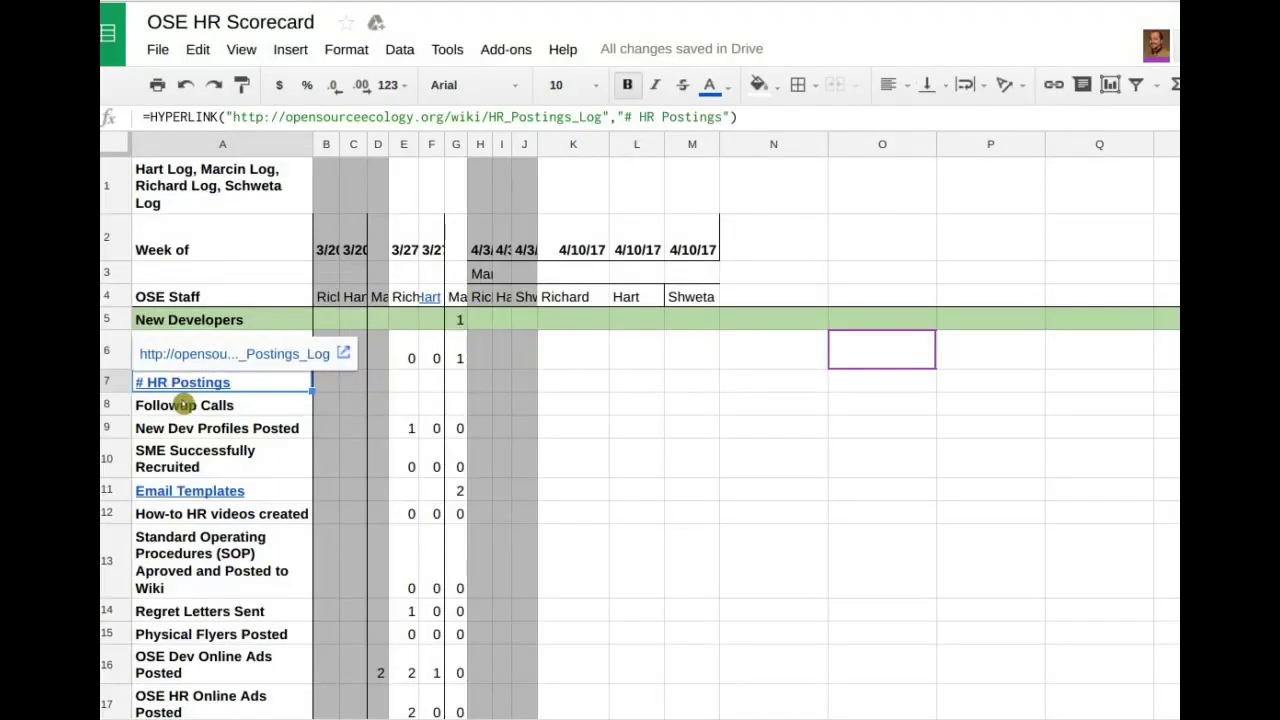
pyautogui.moveTo(313, 385)
pyautogui.hotkey('ctrl', 'Tab')
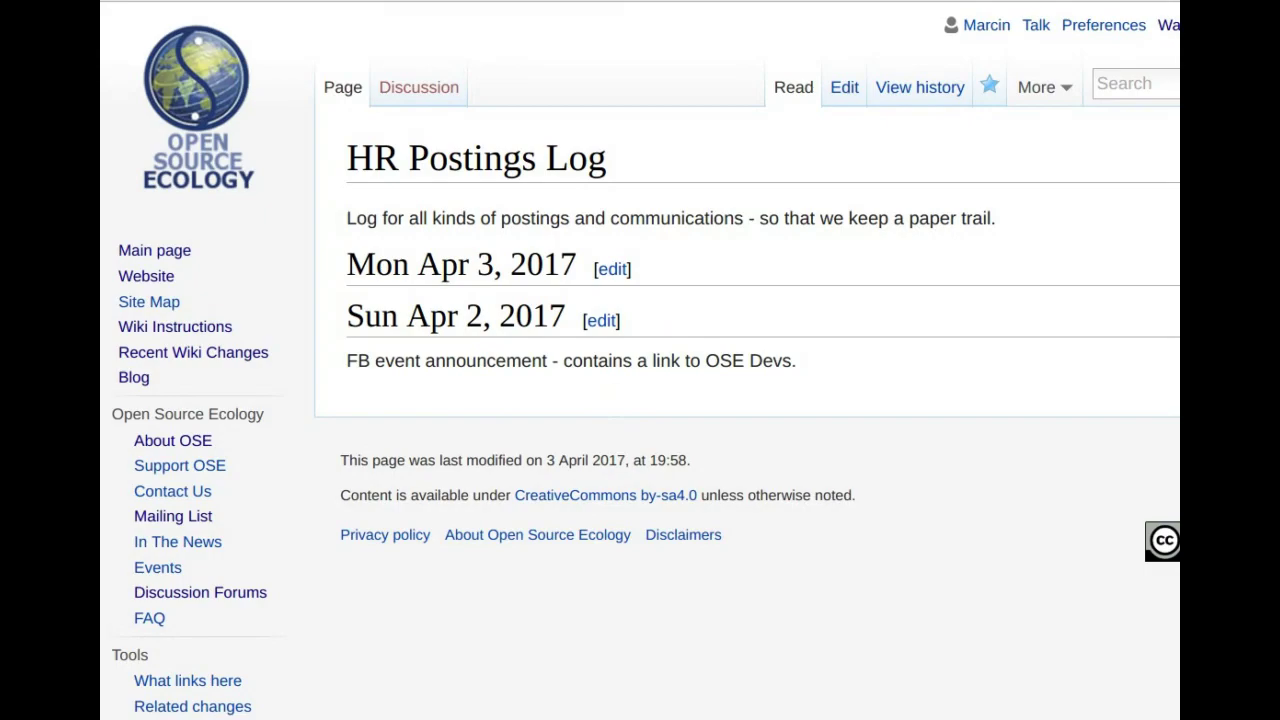
pyautogui.hotkey('ctrl', 'w')
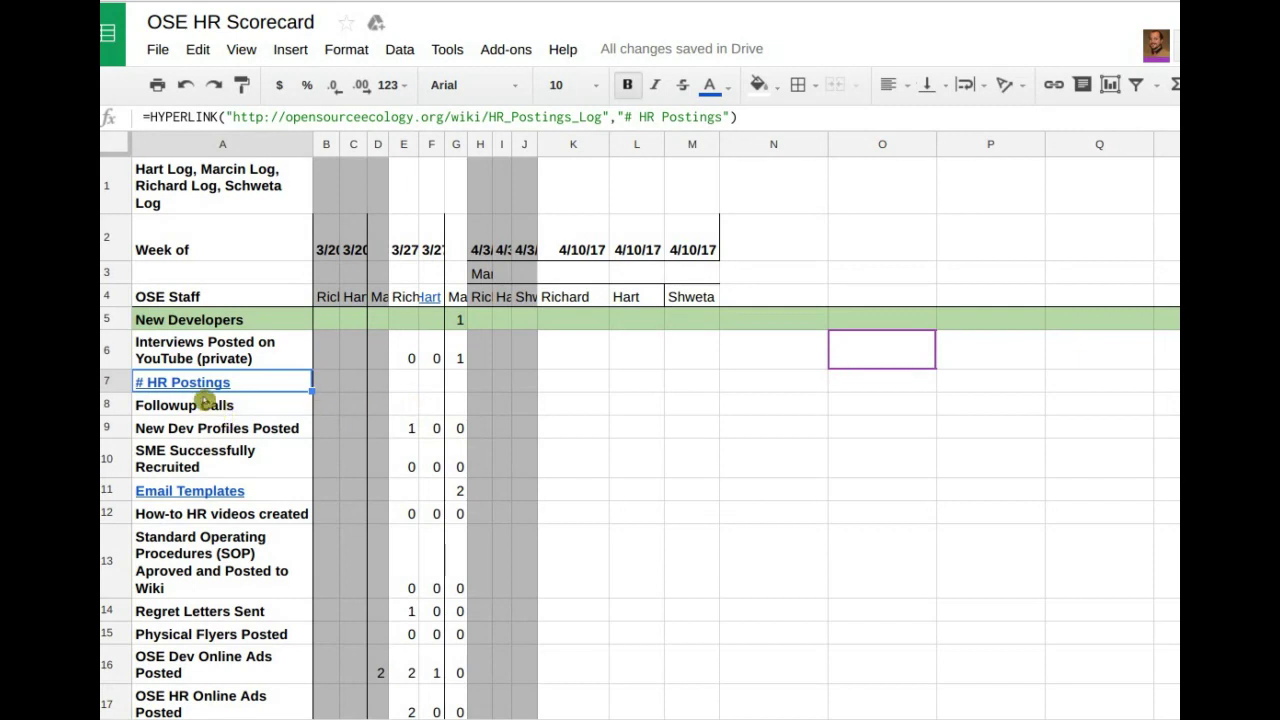
# Change the link label in A7 to "# HR Postings, All Venues"
pyautogui.moveTo(190, 386)
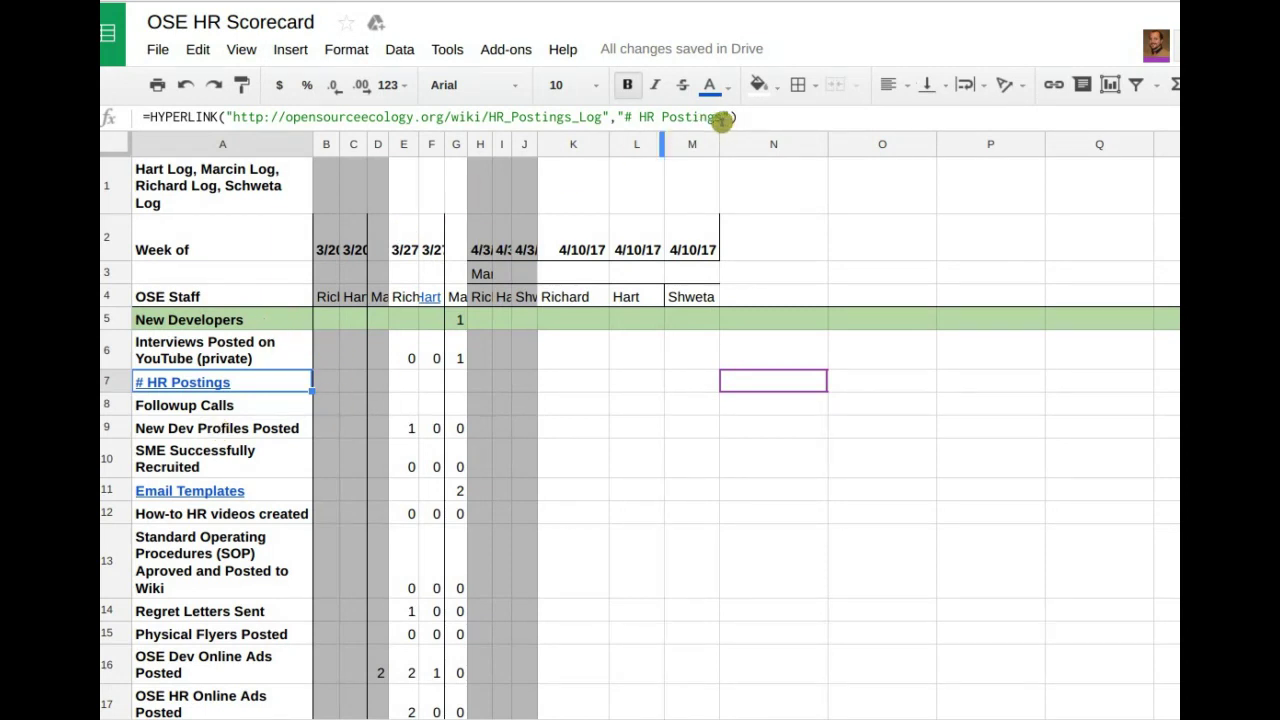
pyautogui.click(731, 118)
pyautogui.write(', All Venu')
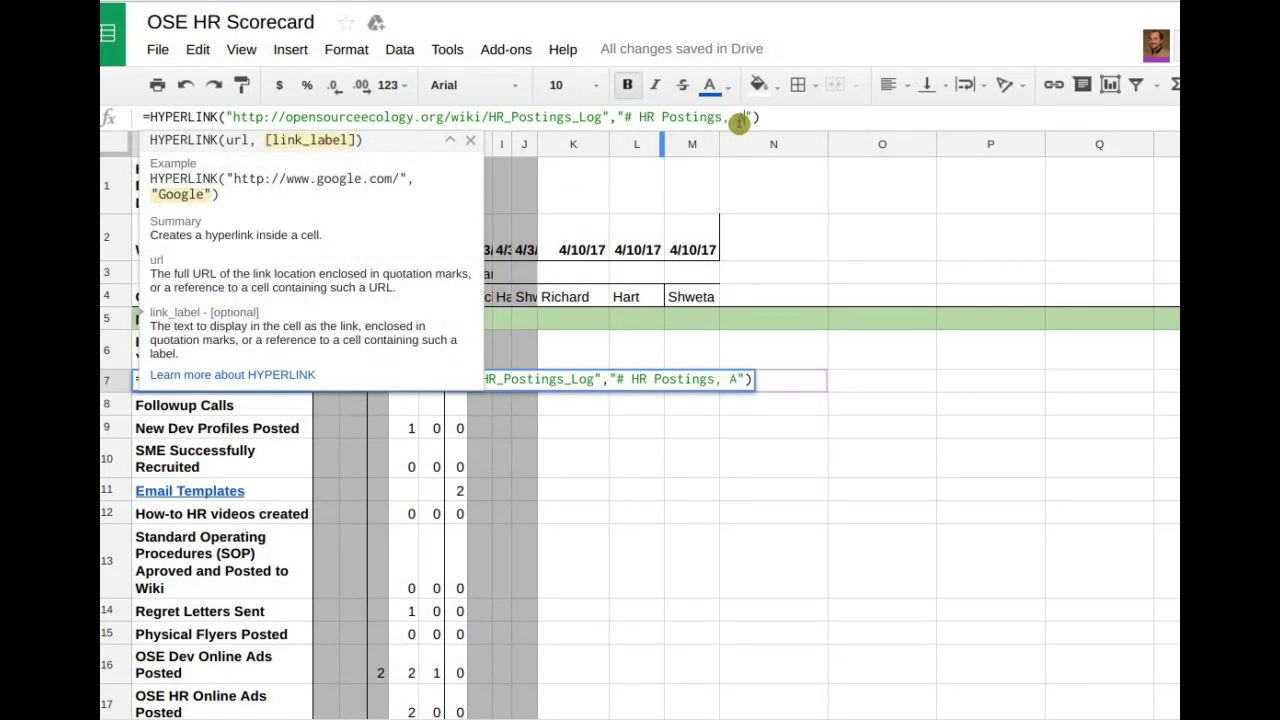
pyautogui.write('es')
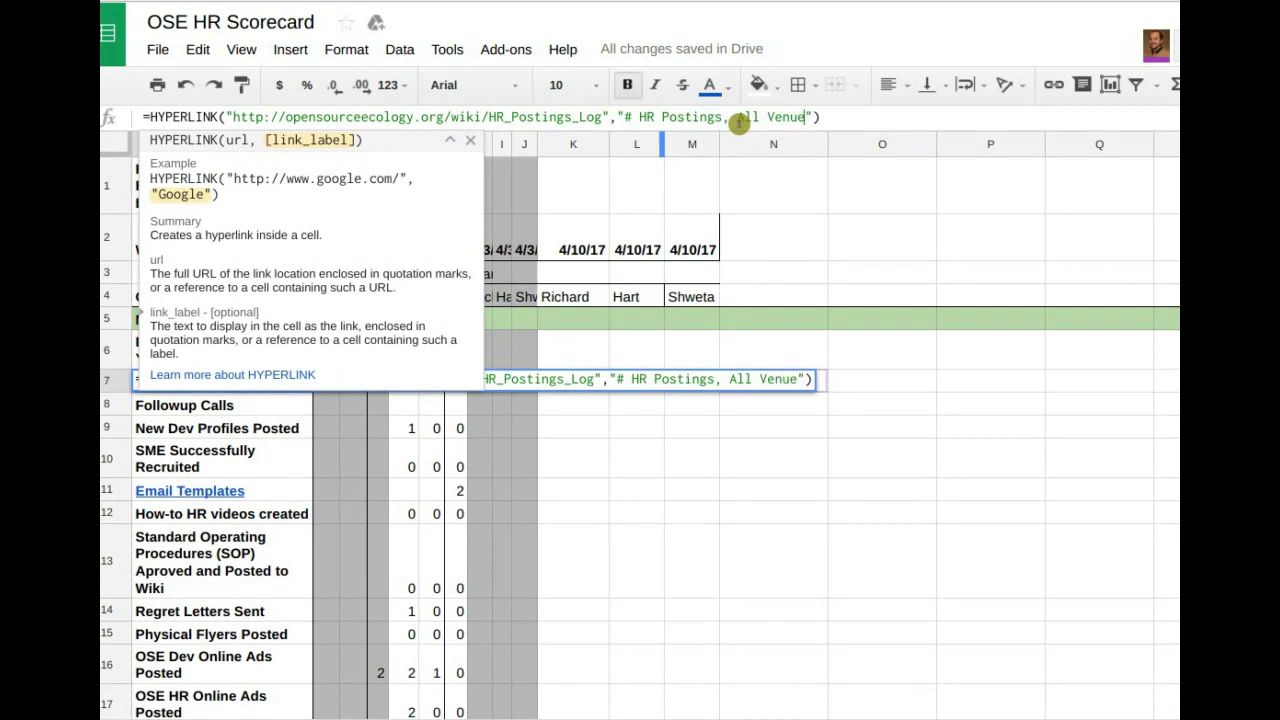
pyautogui.press('Return')
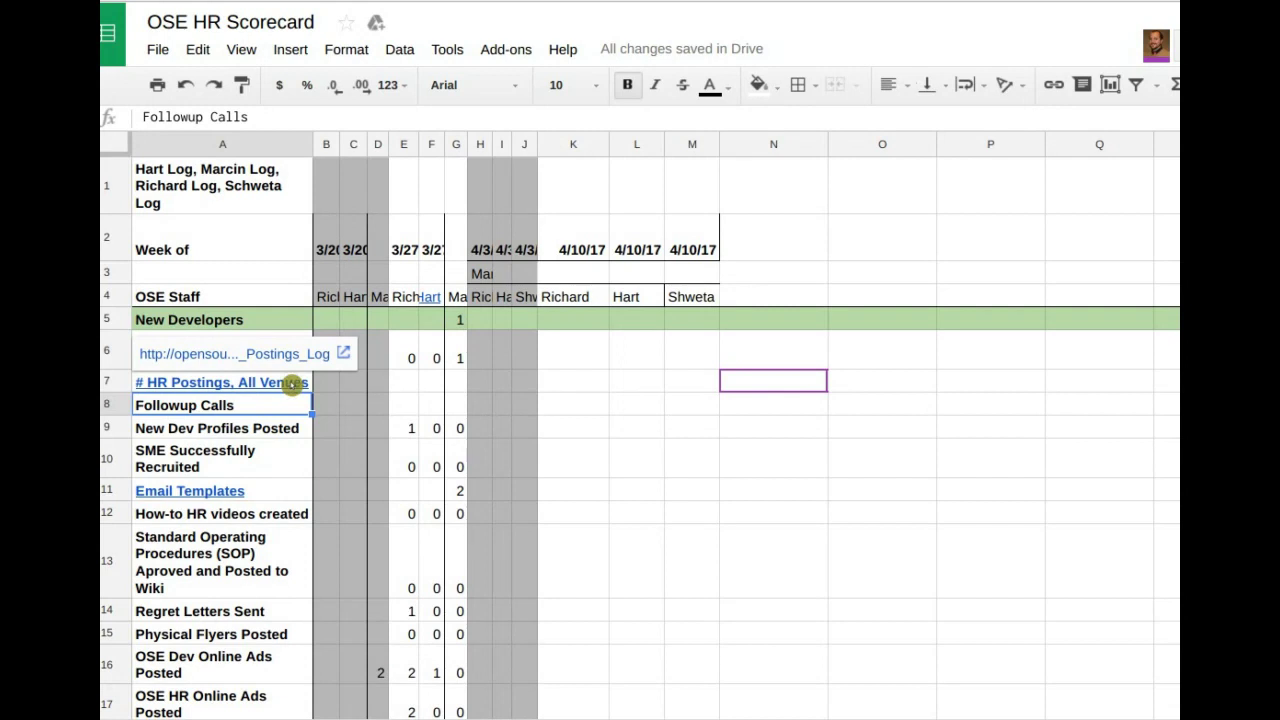
# Reword the link label in A7 to "# All HR Postings", keeping its link to the HR Postings Log
pyautogui.click(291, 384)
pyautogui.click(266, 410)
pyautogui.click(166, 381)
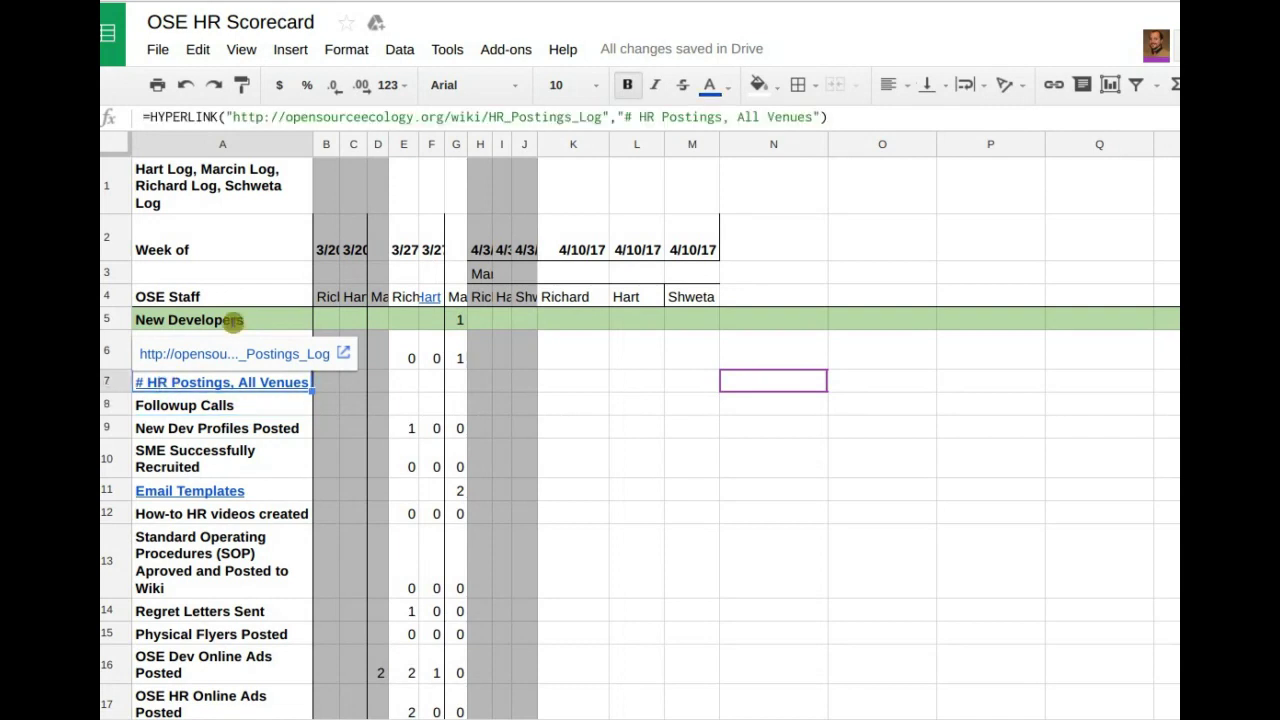
pyautogui.press('Return')
pyautogui.click(640, 117)
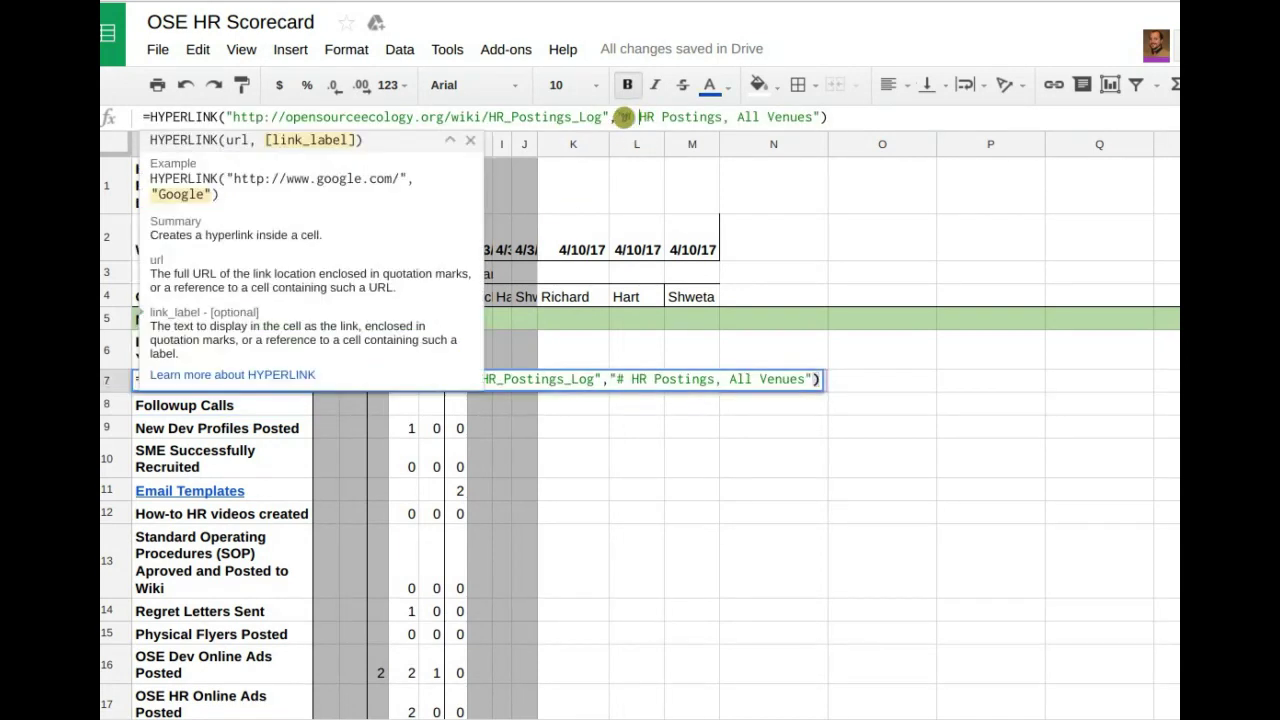
pyautogui.write('Al')
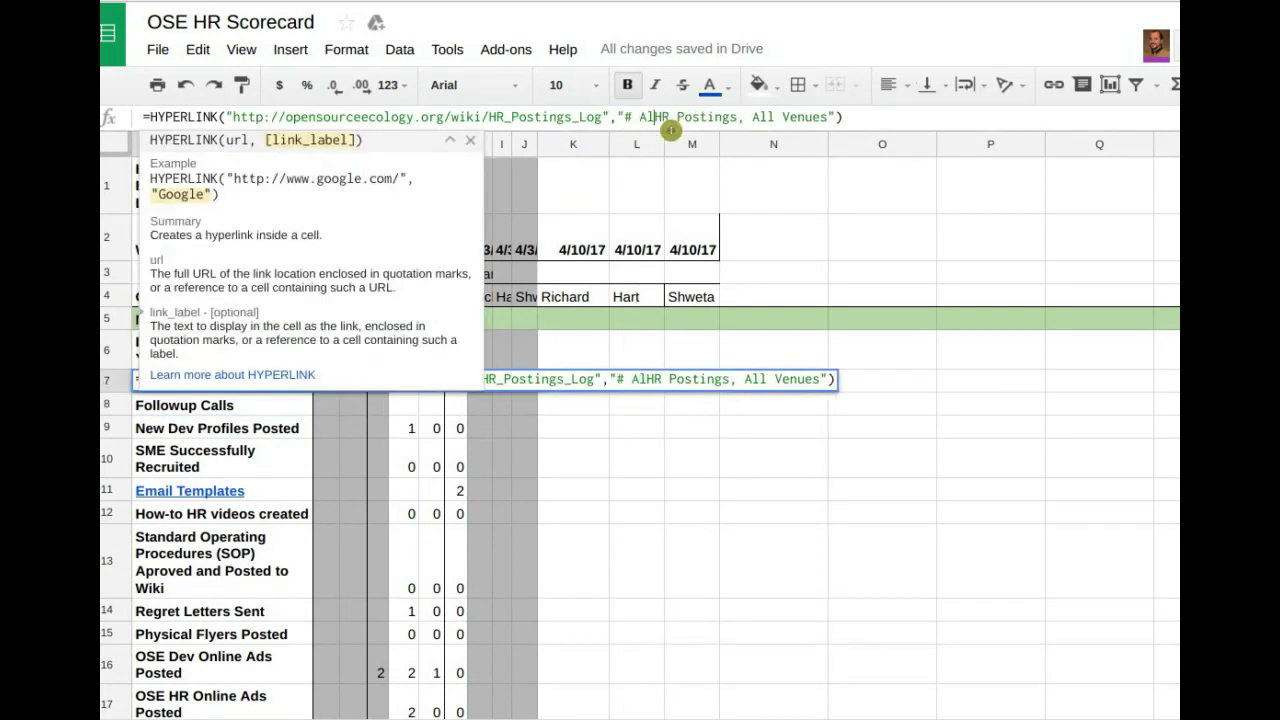
pyautogui.write('l')
pyautogui.doubleClick(827, 117)
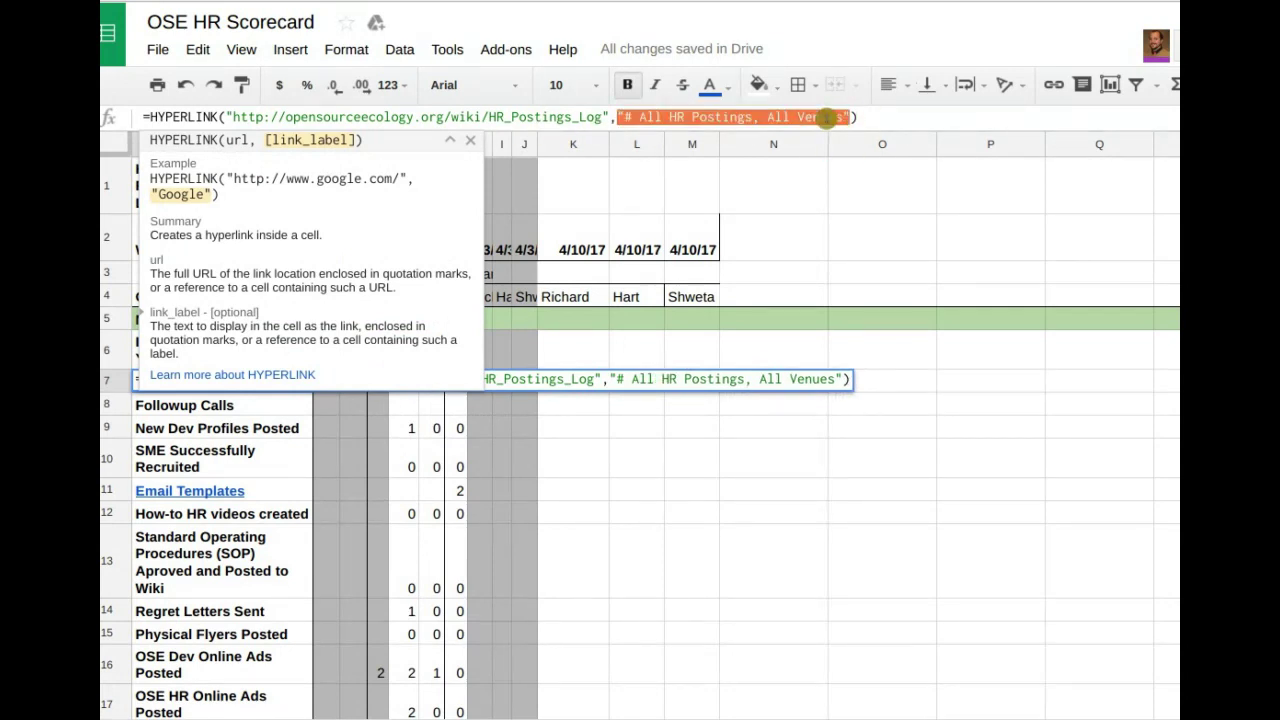
pyautogui.doubleClick(827, 117)
pyautogui.doubleClick(827, 117)
pyautogui.click(827, 117)
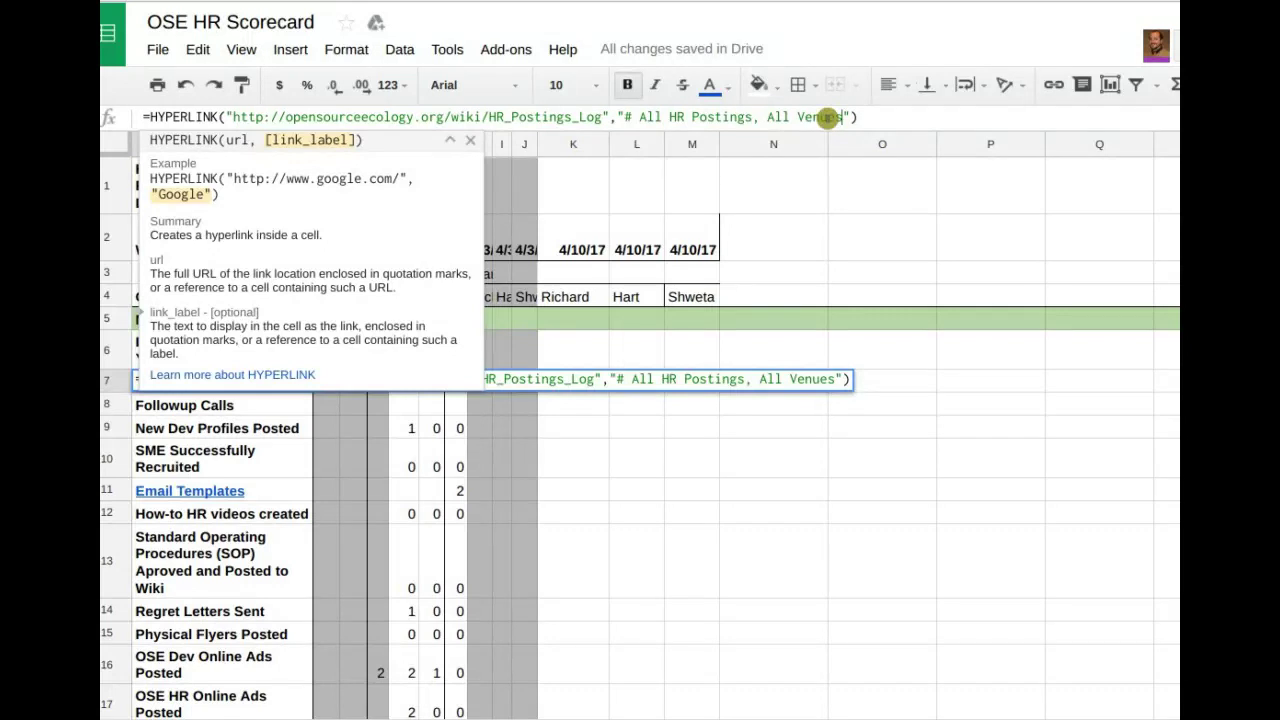
pyautogui.press('BackSpace')
pyautogui.press('BackSpace')
pyautogui.press('BackSpace')
pyautogui.press('BackSpace')
pyautogui.press('BackSpace')
pyautogui.press('BackSpace')
pyautogui.press('BackSpace')
pyautogui.press('BackSpace')
pyautogui.press('BackSpace')
pyautogui.press('BackSpace')
pyautogui.press('BackSpace')
pyautogui.press('BackSpace')
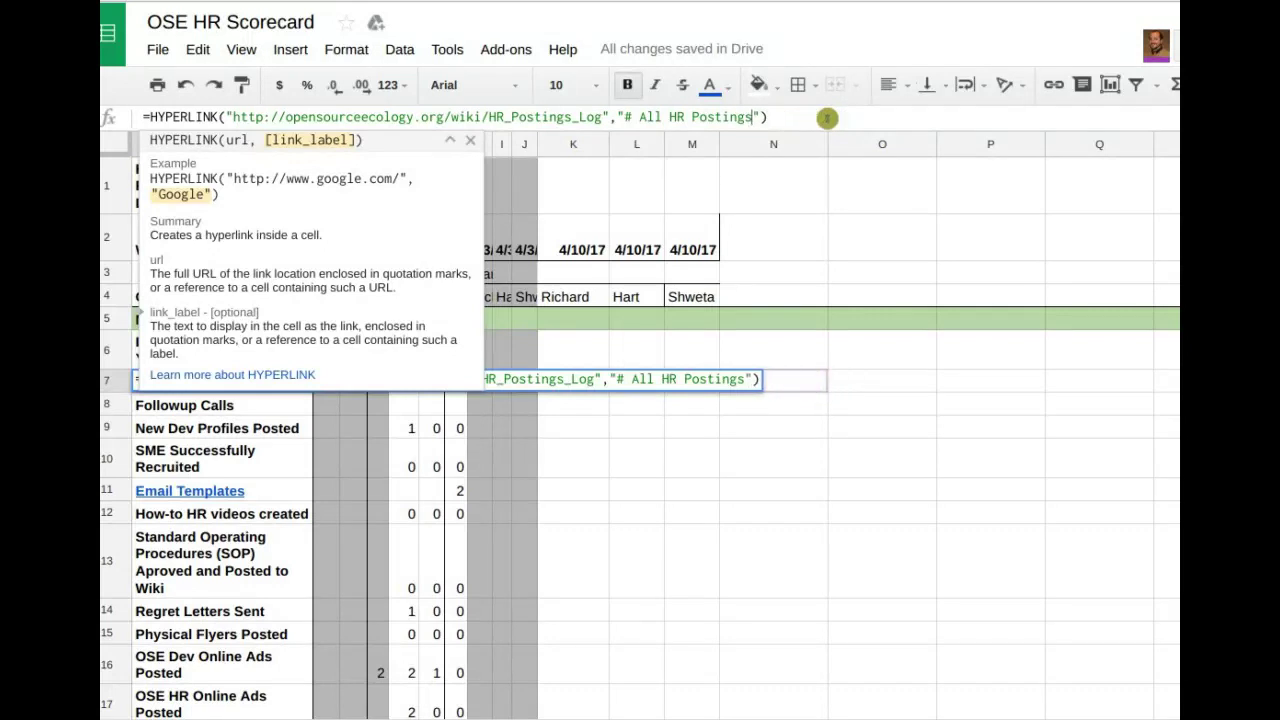
pyautogui.moveTo(588, 582); pyautogui.dragTo(592, 632)
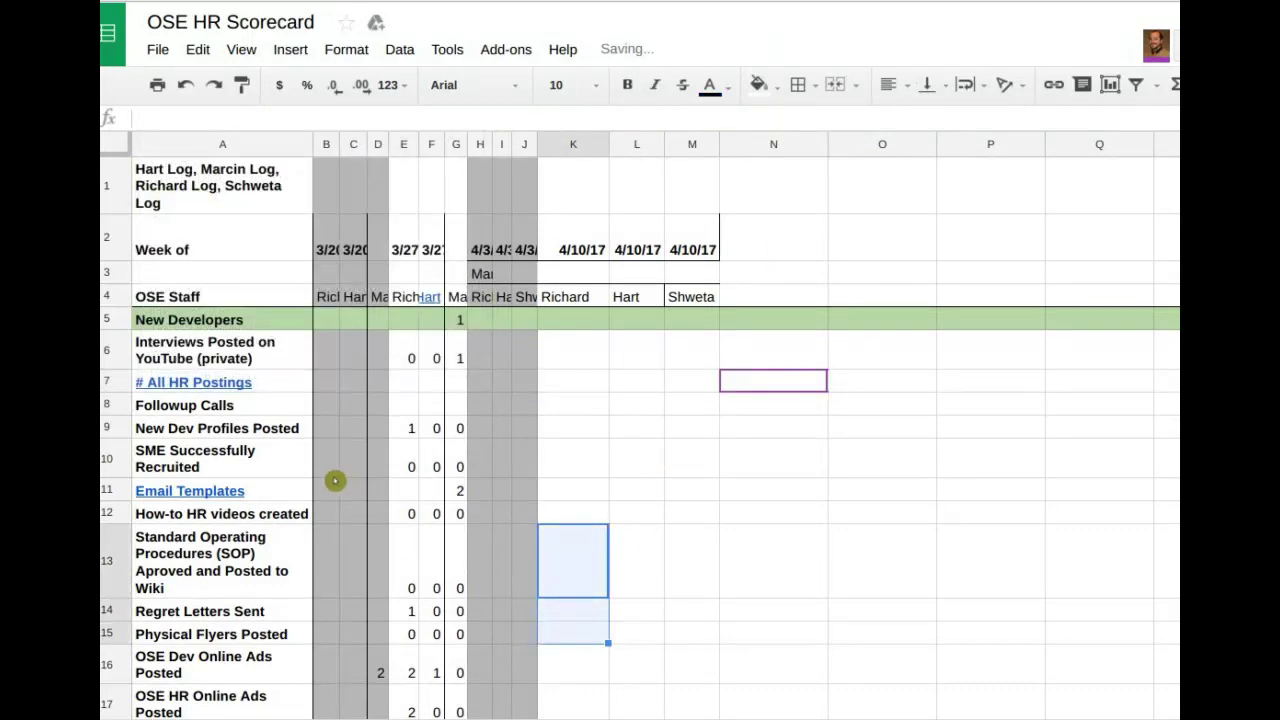
# Check the Followup Calls and New Dev Profiles Posted metrics, and bring up the OSE Developers wiki page
pyautogui.click(258, 413)
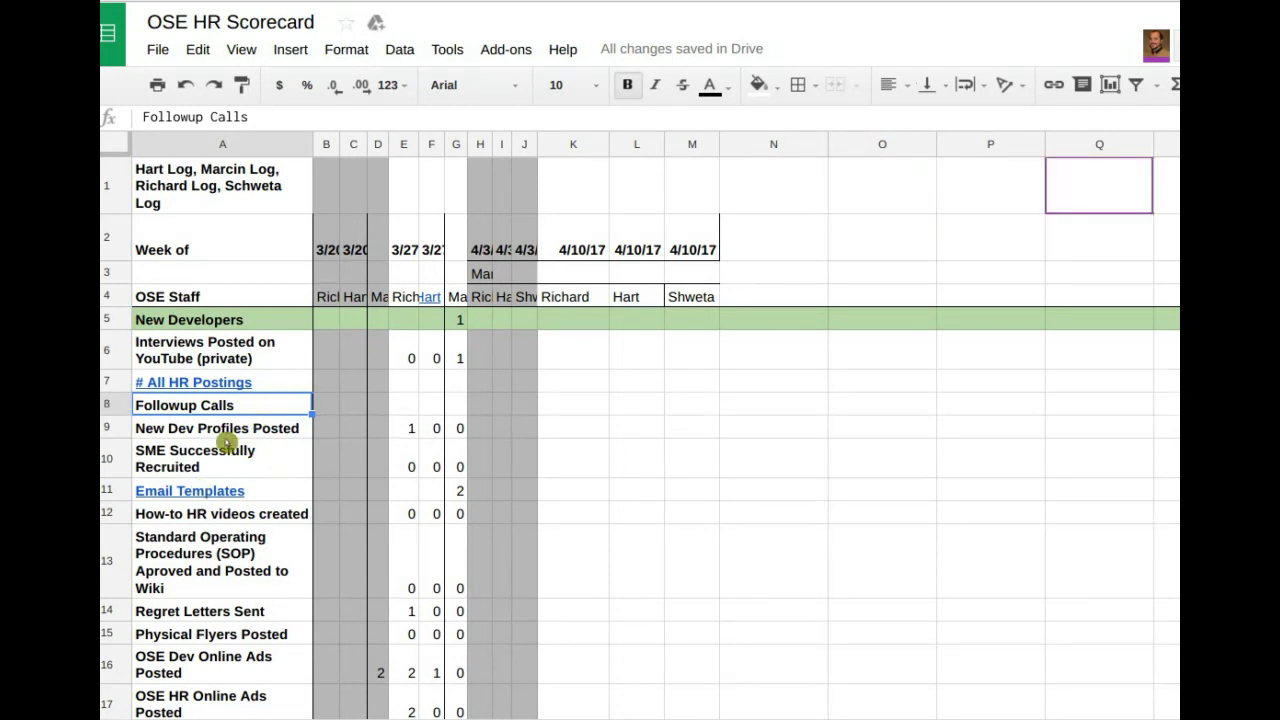
pyautogui.click(218, 434)
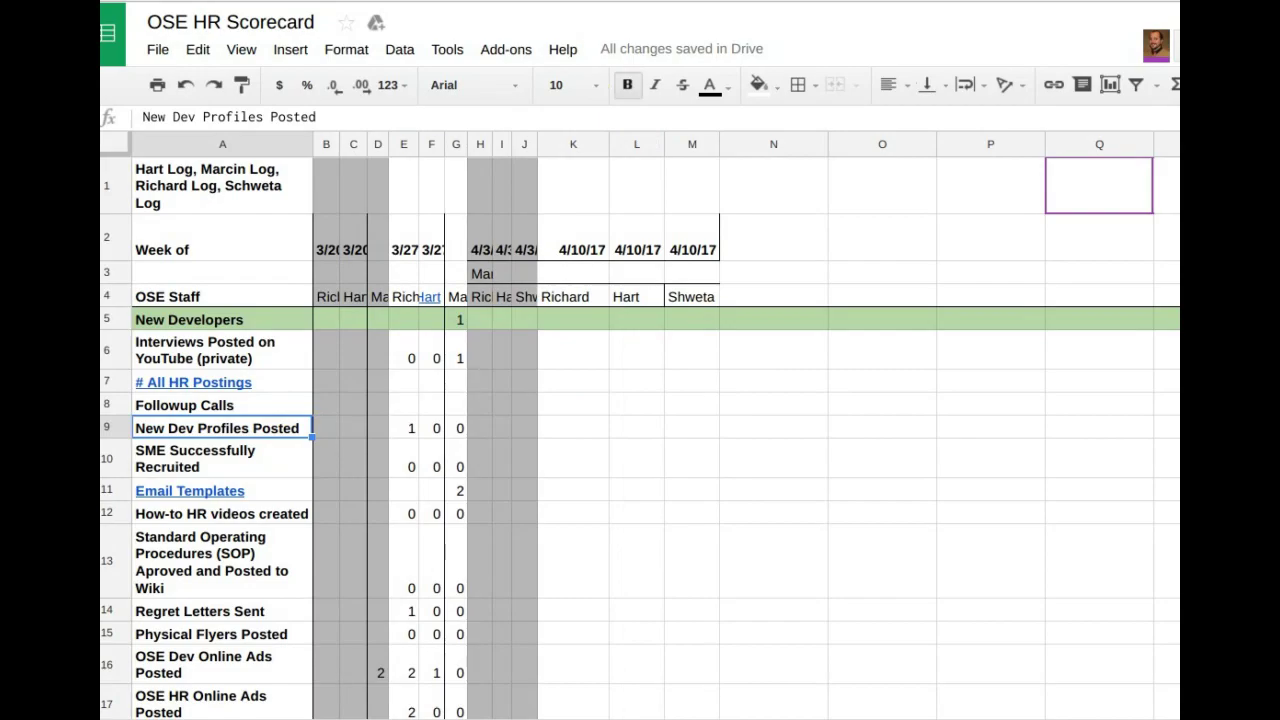
pyautogui.hotkey('ctrl', 'Tab')
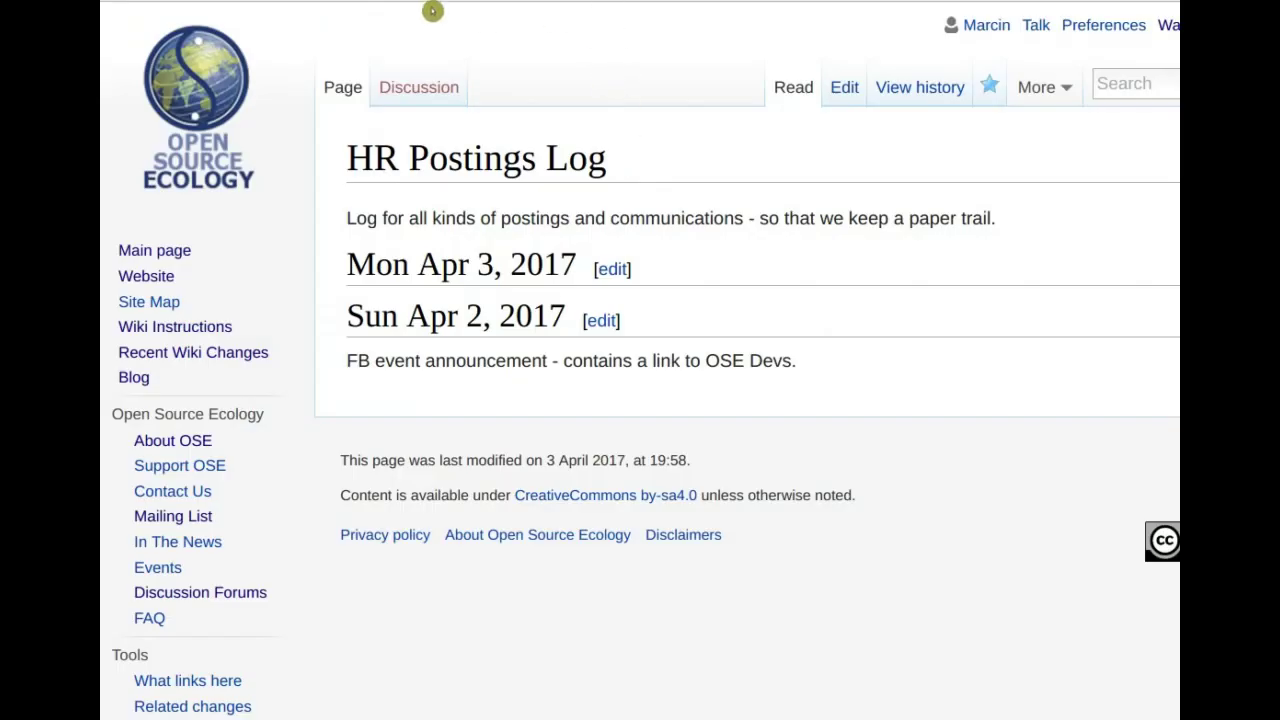
pyautogui.rightClick(483, 0)
pyautogui.press('Escape')
pyautogui.hotkey('ctrl', 'Tab')
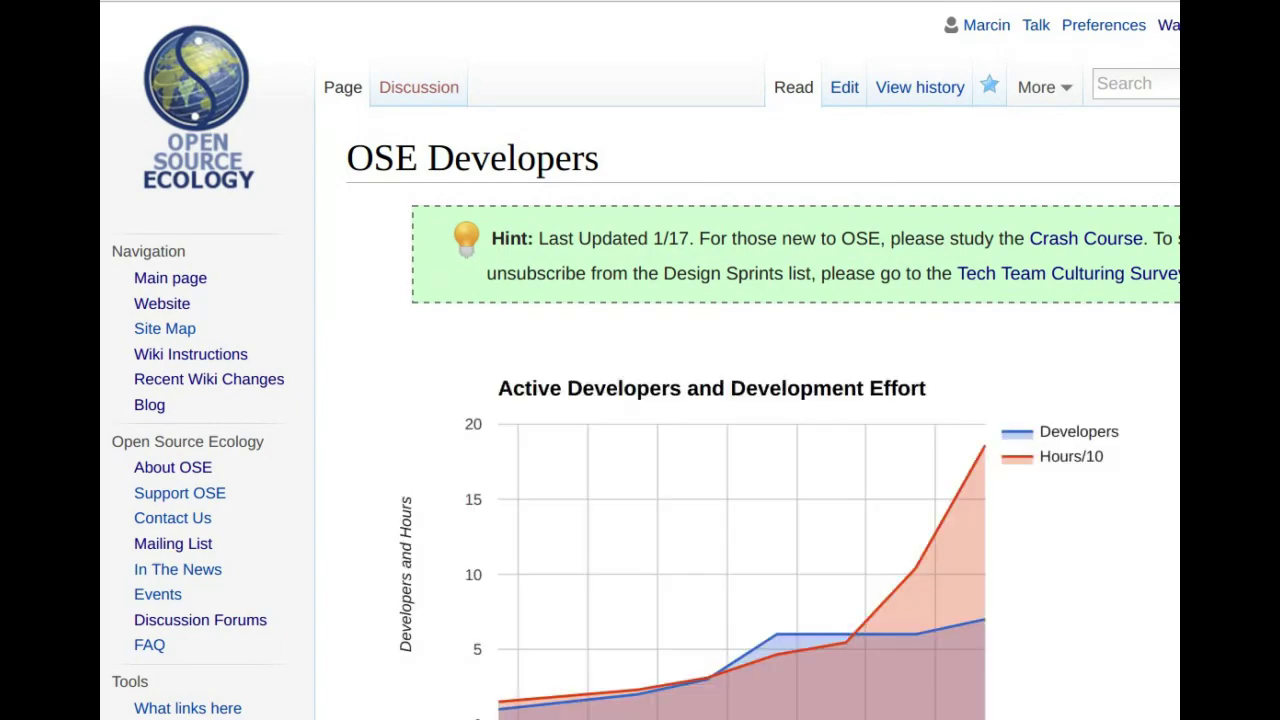
# Examine the Active Developers and Development Effort chart and the OSE Developer Bios section on the OSE Developers page
pyautogui.scroll(-2, 640, 400)
pyautogui.scroll(1, 640, 400)
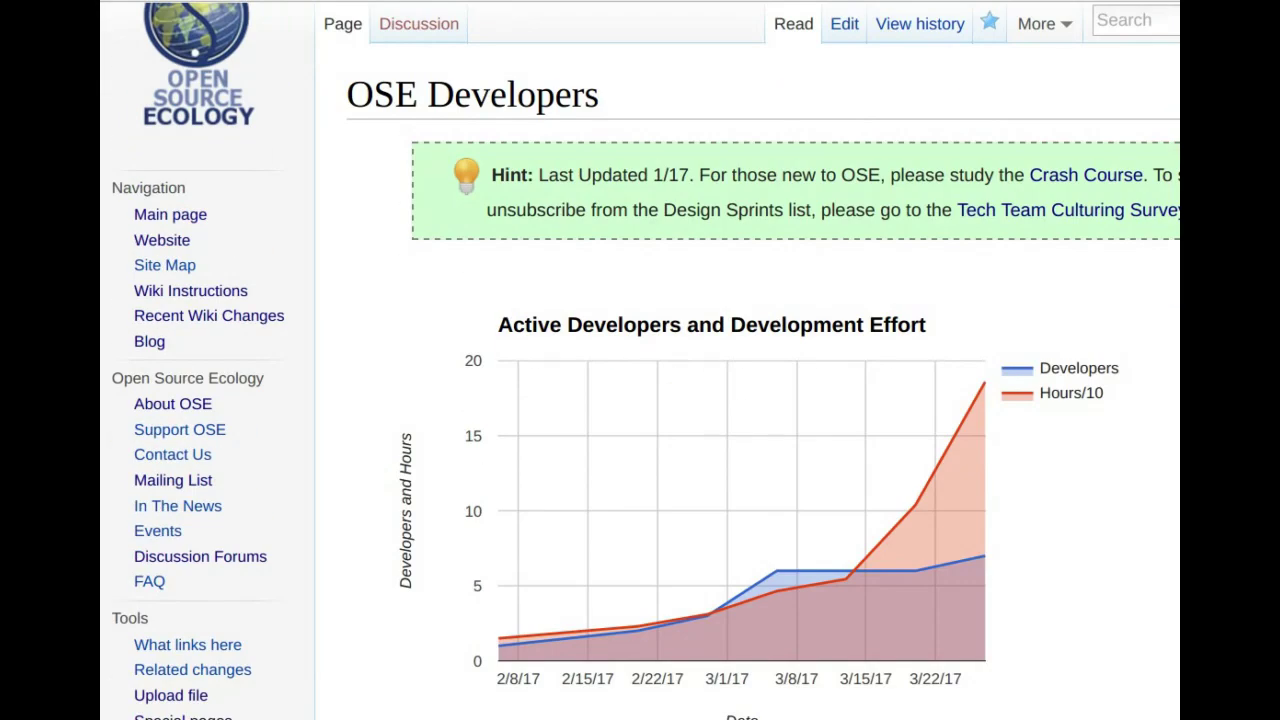
pyautogui.scroll(-20, 760, 400)
pyautogui.scroll(4, 760, 400)
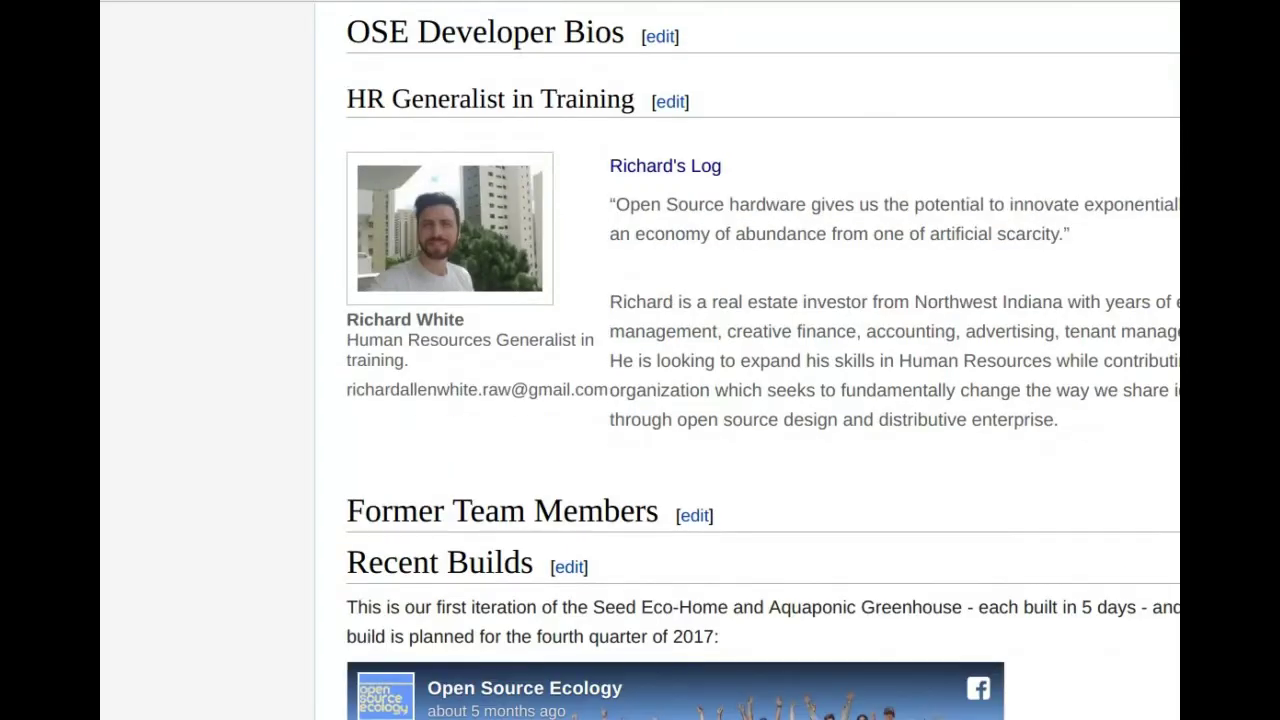
pyautogui.scroll(4, 760, 400)
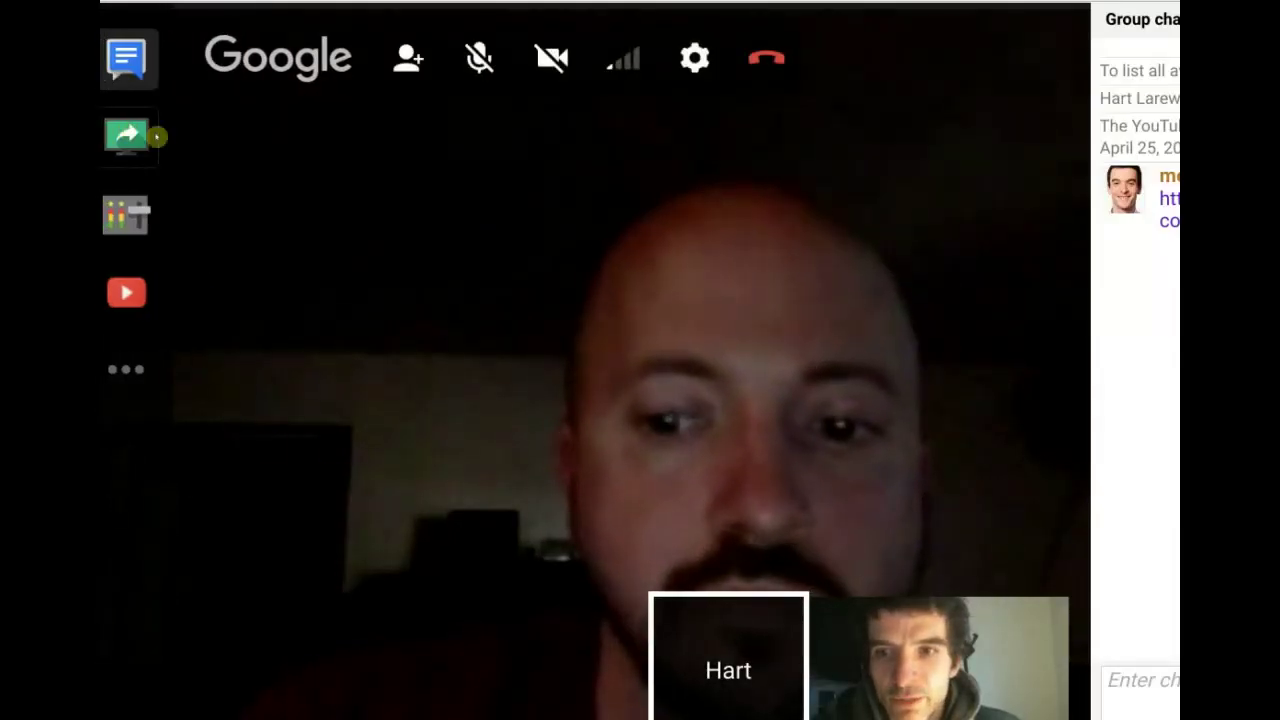
# Start sharing the screen in the Google video call and return to the OSE Developer Bios section
pyautogui.click(155, 136)
pyautogui.click(1043, 569)
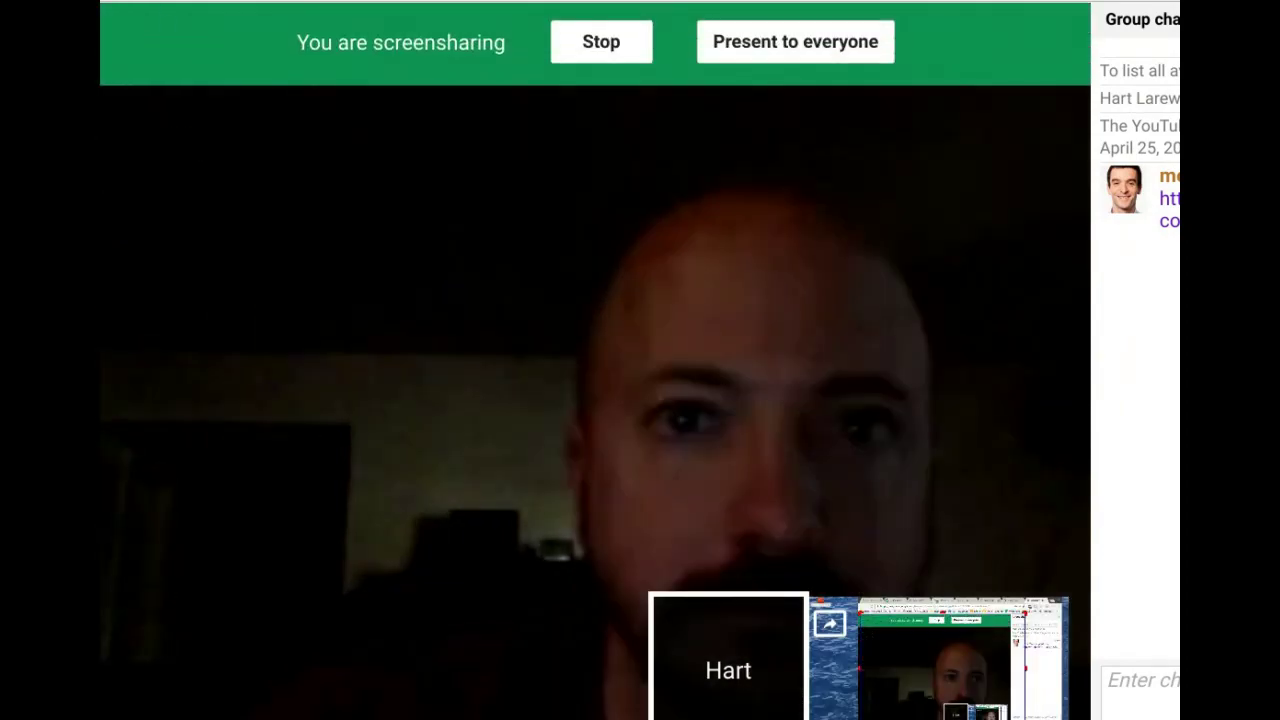
pyautogui.hotkey('alt', 'Tab')
pyautogui.hotkey('ctrl', 'Tab')
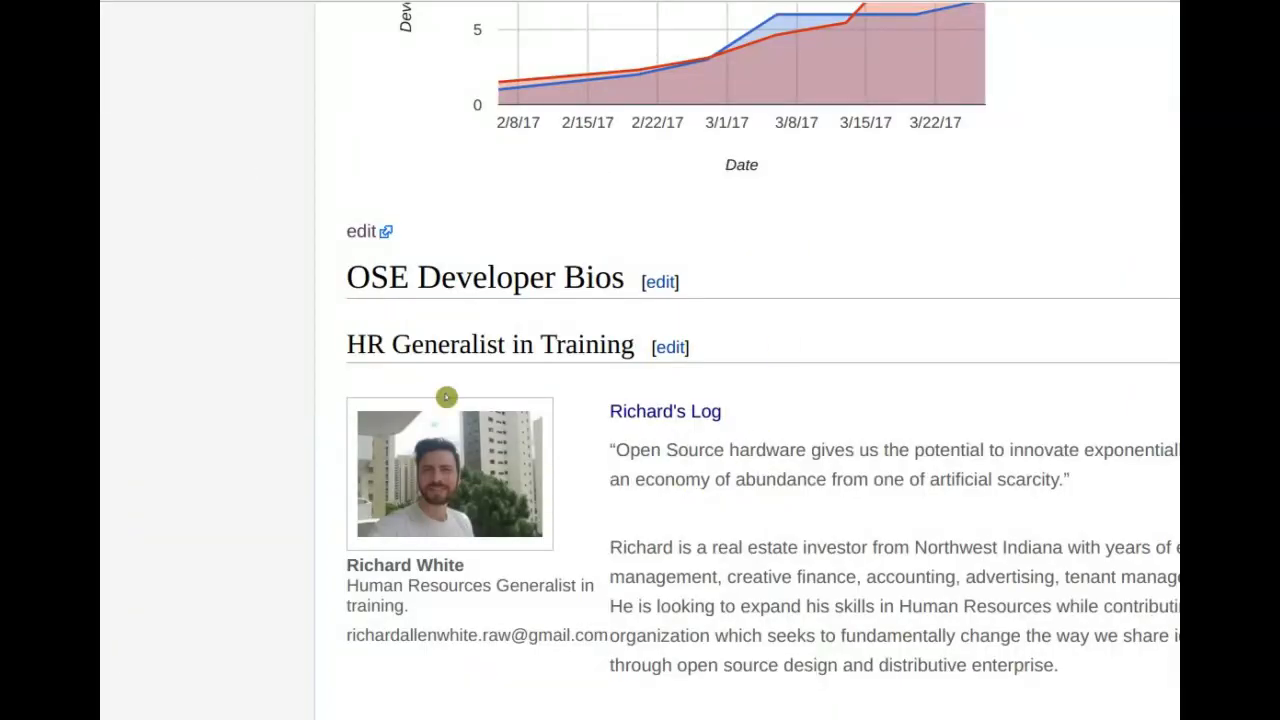
# Look over the developer hours chart and the HR Generalist in Training bio again, and return to the OSE HR Scorecard
pyautogui.scroll(2, 849, 394)
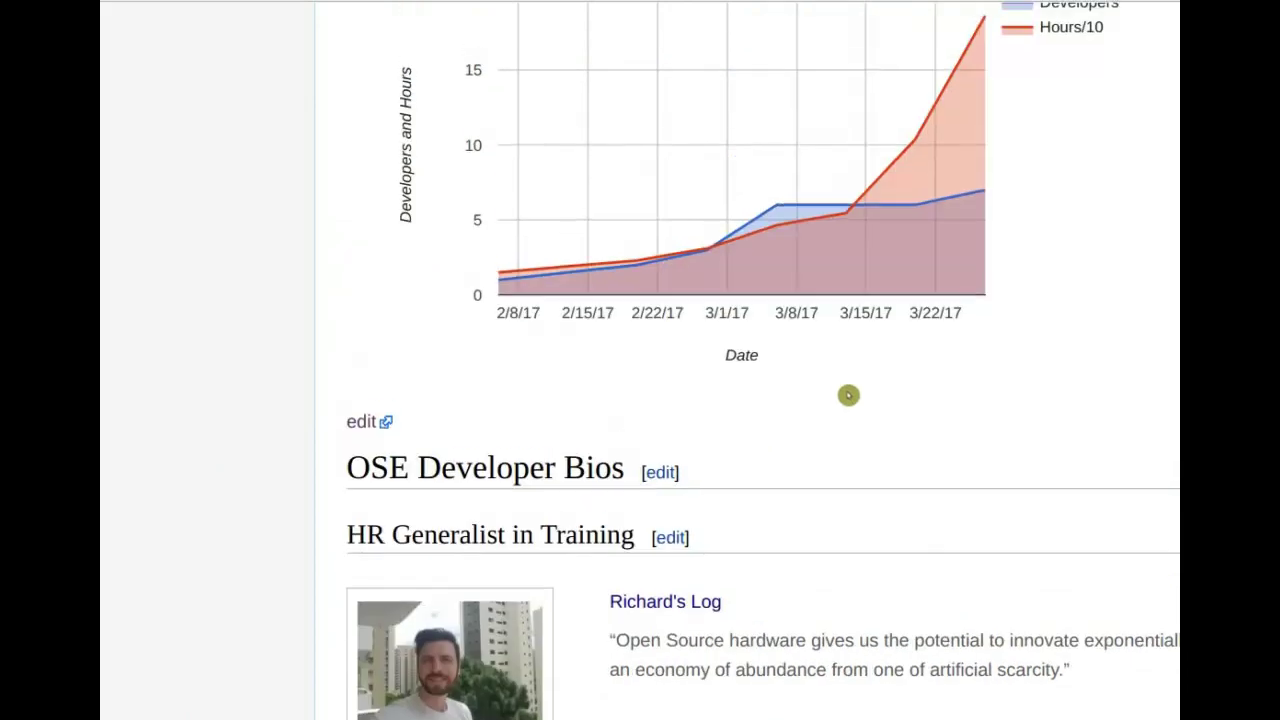
pyautogui.scroll(1, 843, 467)
pyautogui.scroll(-1, 843, 467)
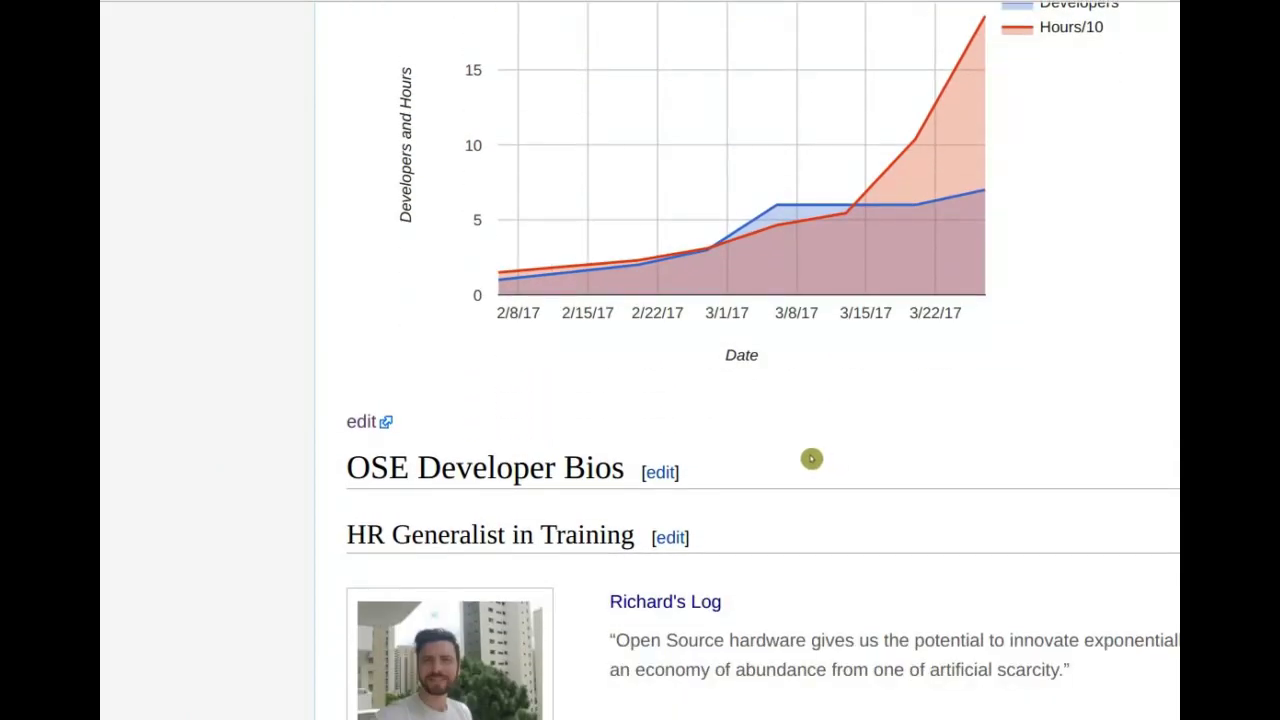
pyautogui.scroll(-1, 800, 459)
pyautogui.scroll(-1, 460, 505)
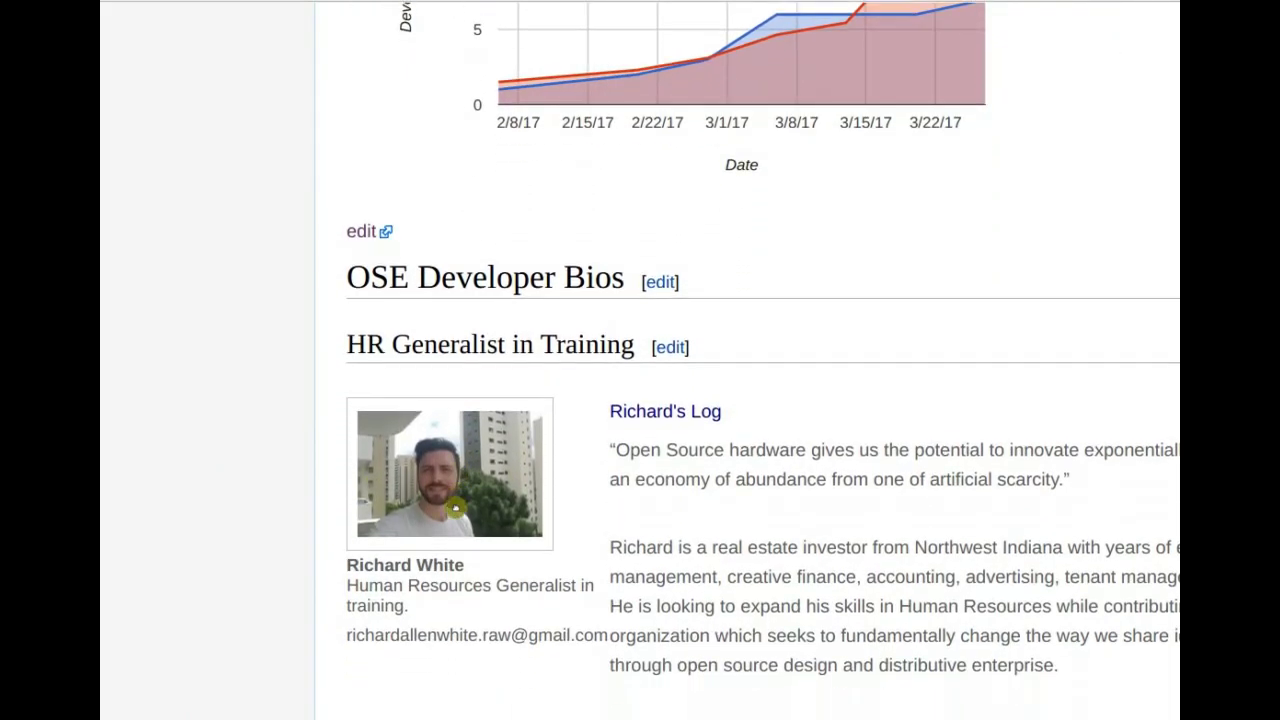
pyautogui.hotkey('ctrl', 'Tab')
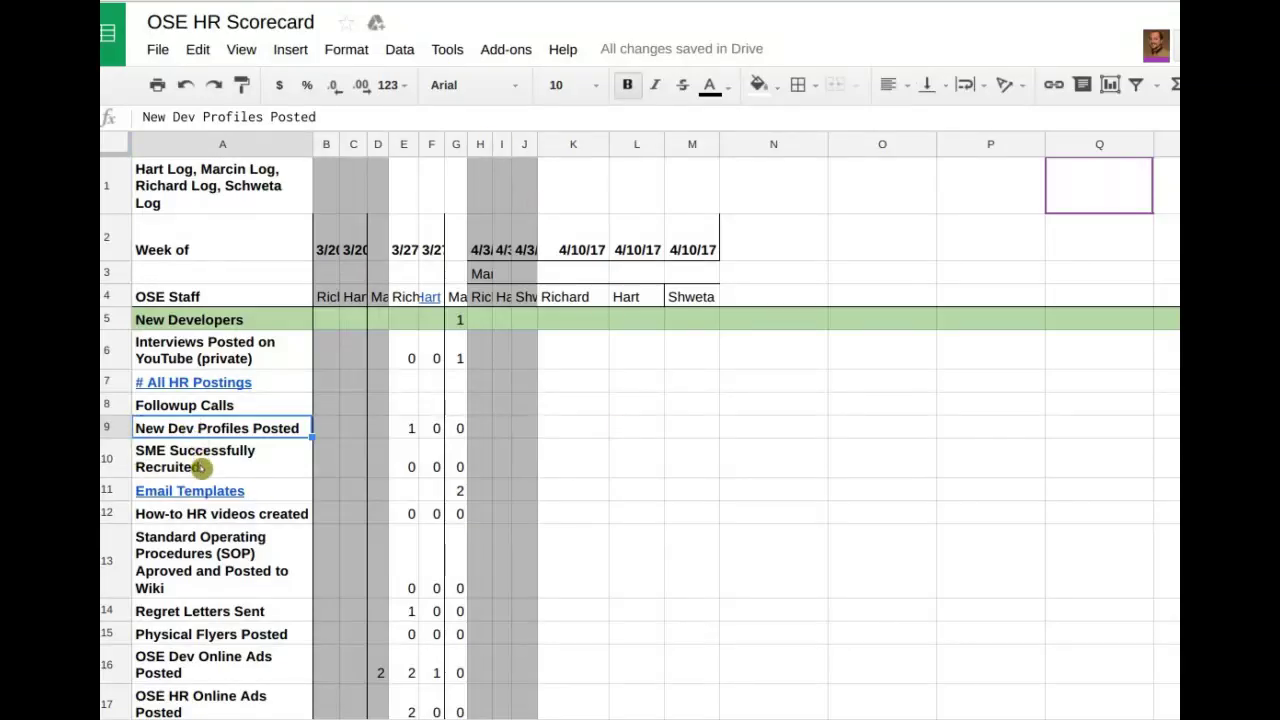
# Check the SME Successfully Recruited metric against the neighbouring Email Templates, New Dev Profiles Posted and Followup Calls rows
pyautogui.click(197, 465)
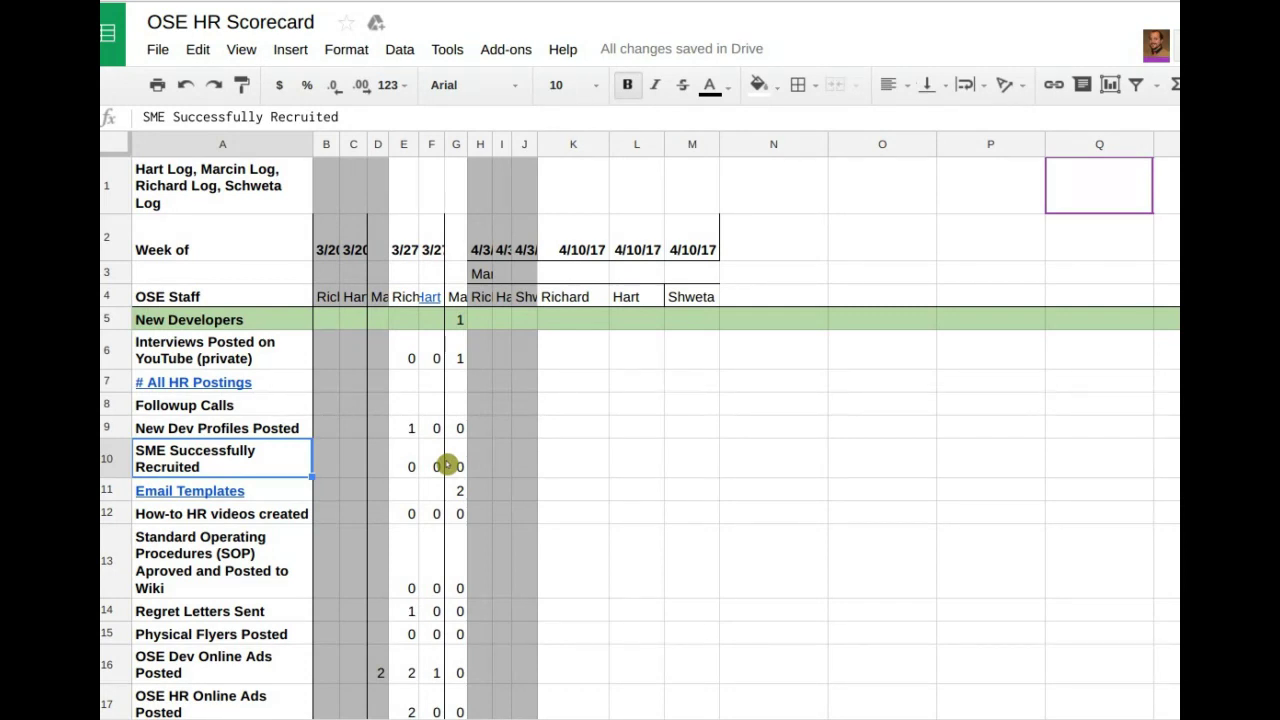
pyautogui.click(250, 494)
pyautogui.click(248, 428)
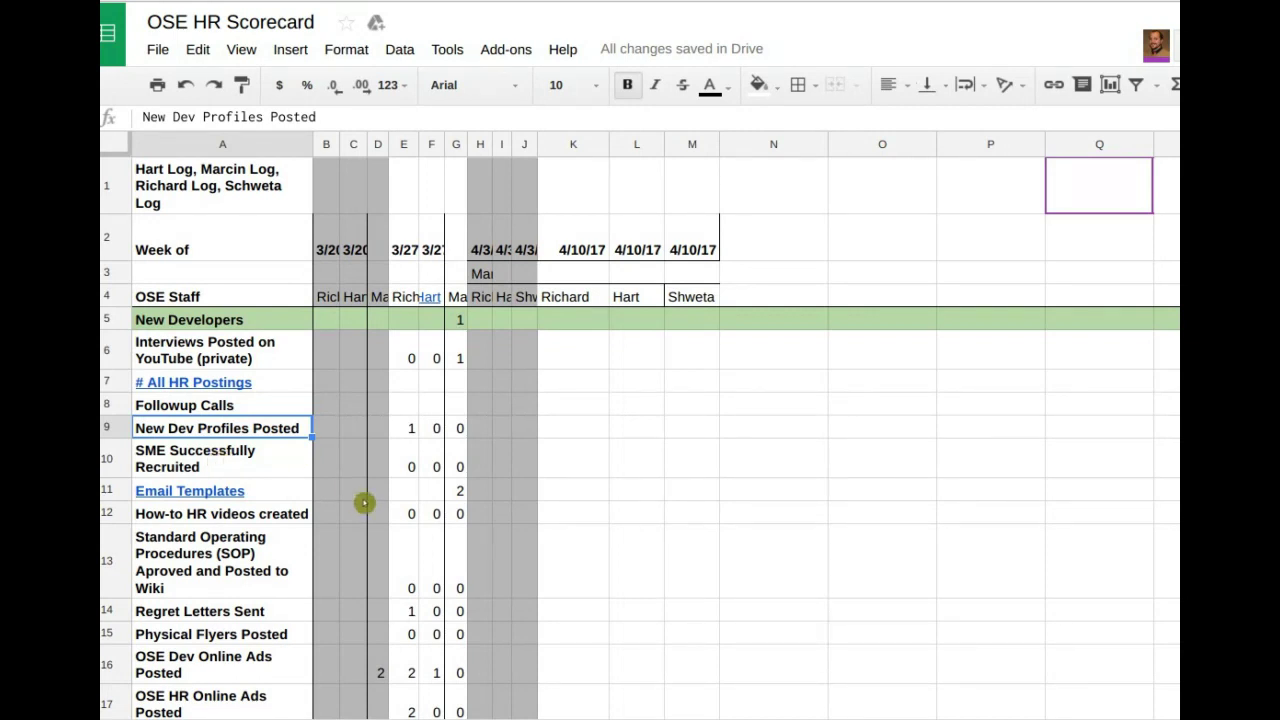
pyautogui.moveTo(220, 506)
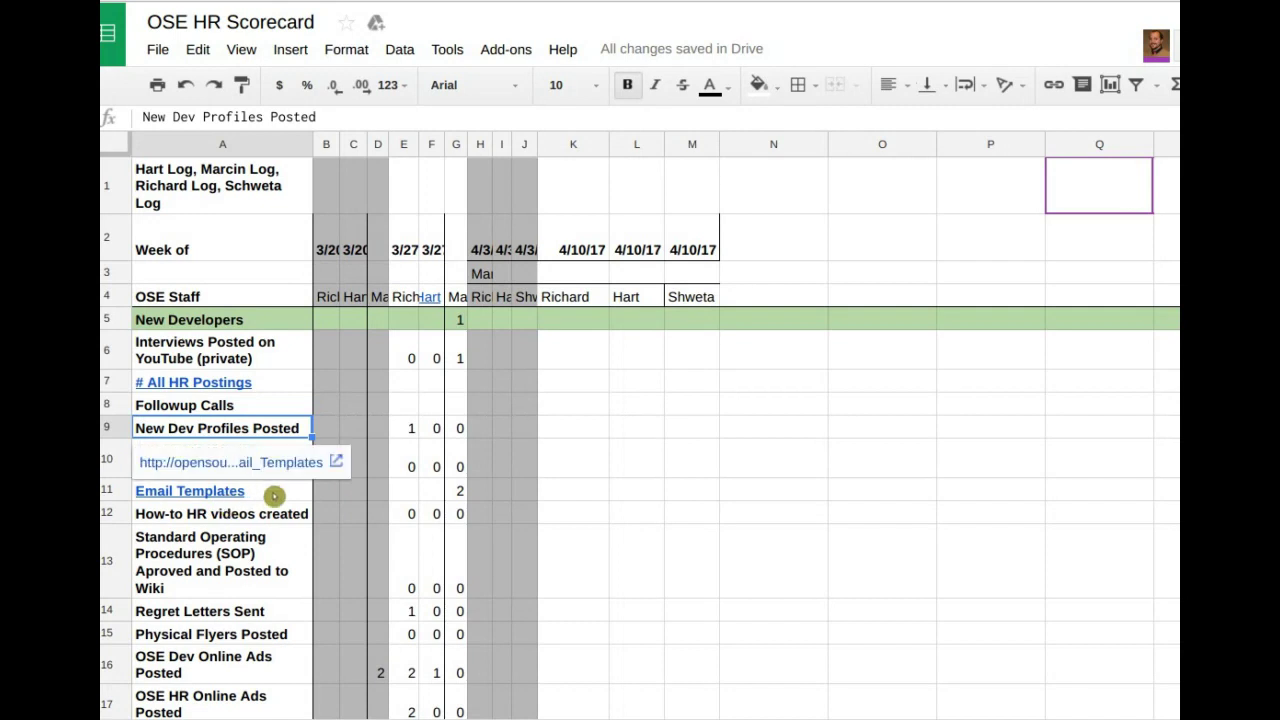
pyautogui.click(268, 494)
pyautogui.click(288, 412)
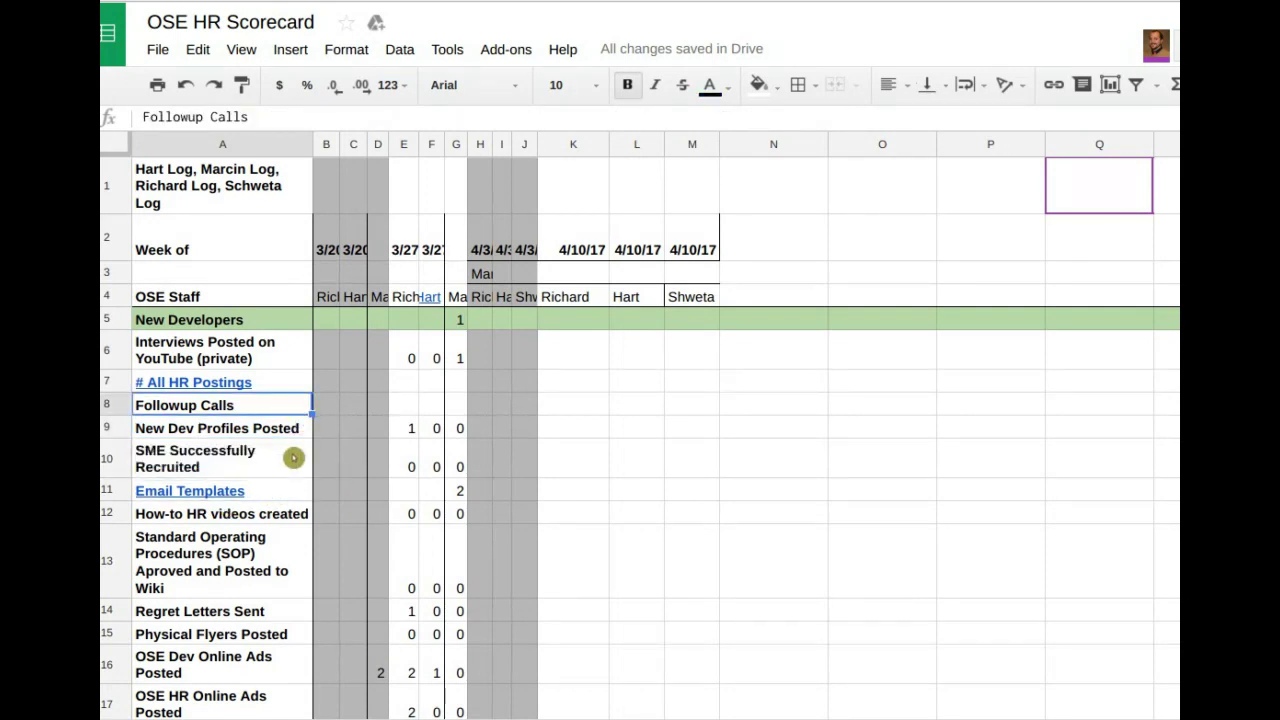
pyautogui.click(292, 457)
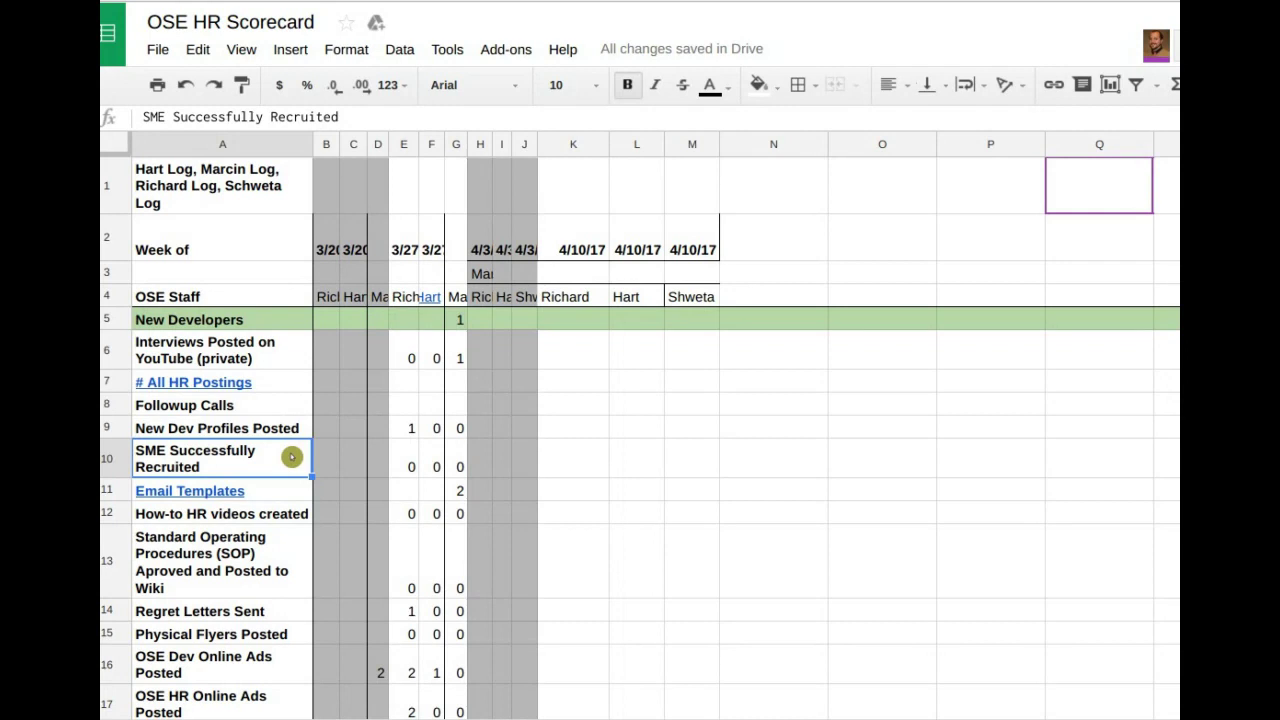
# View the Email Templates section of the HR Protocols wiki page linked in A11, and return to the scorecard
pyautogui.click(235, 494)
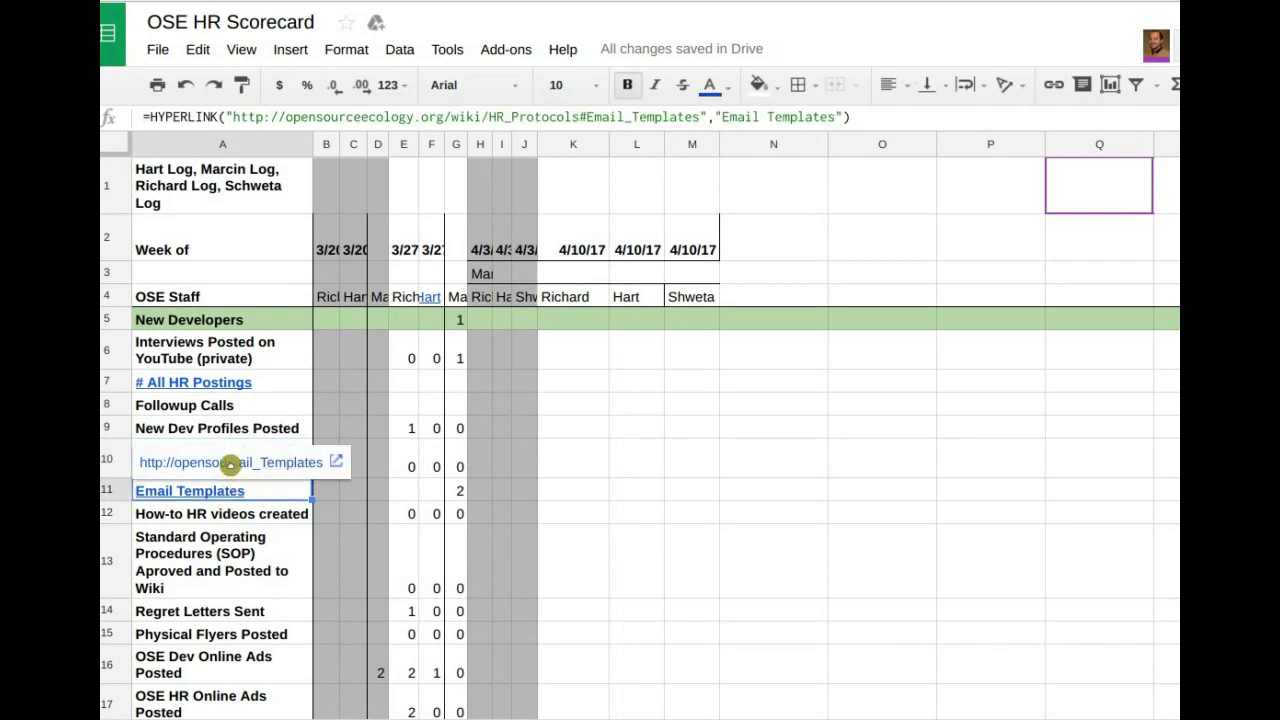
pyautogui.click(229, 464)
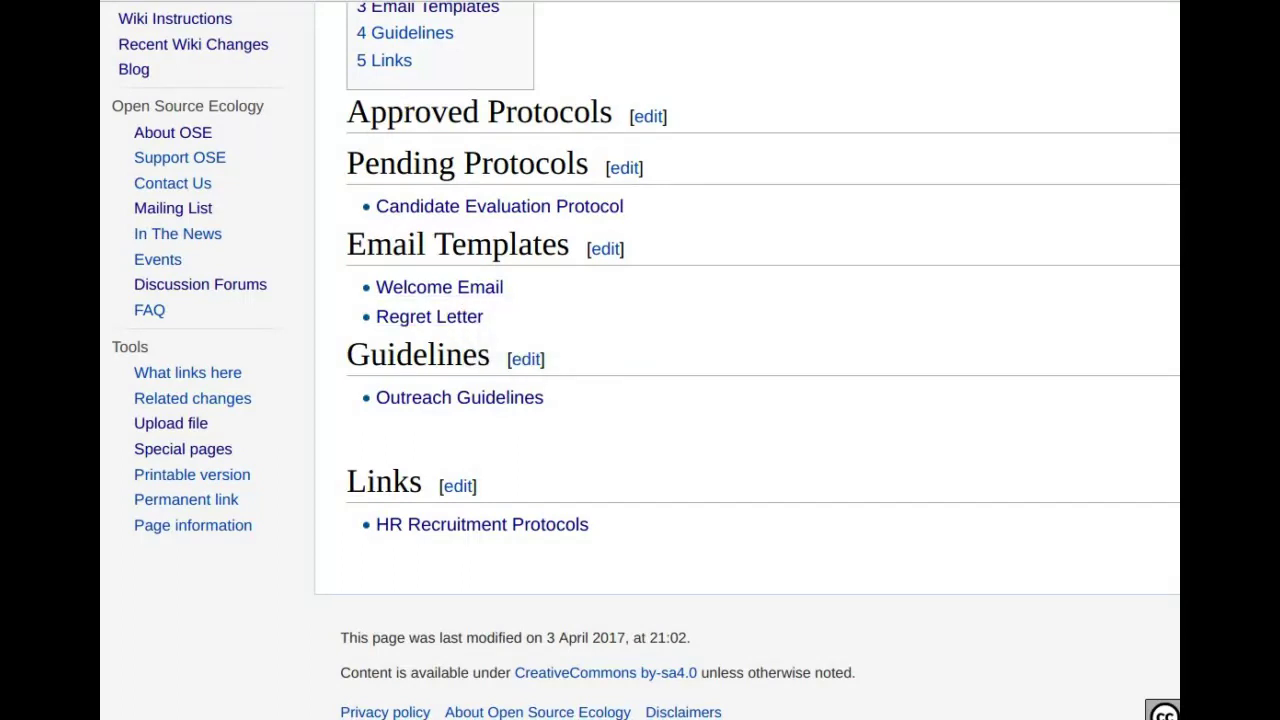
pyautogui.hotkey('ctrl', 'Tab')
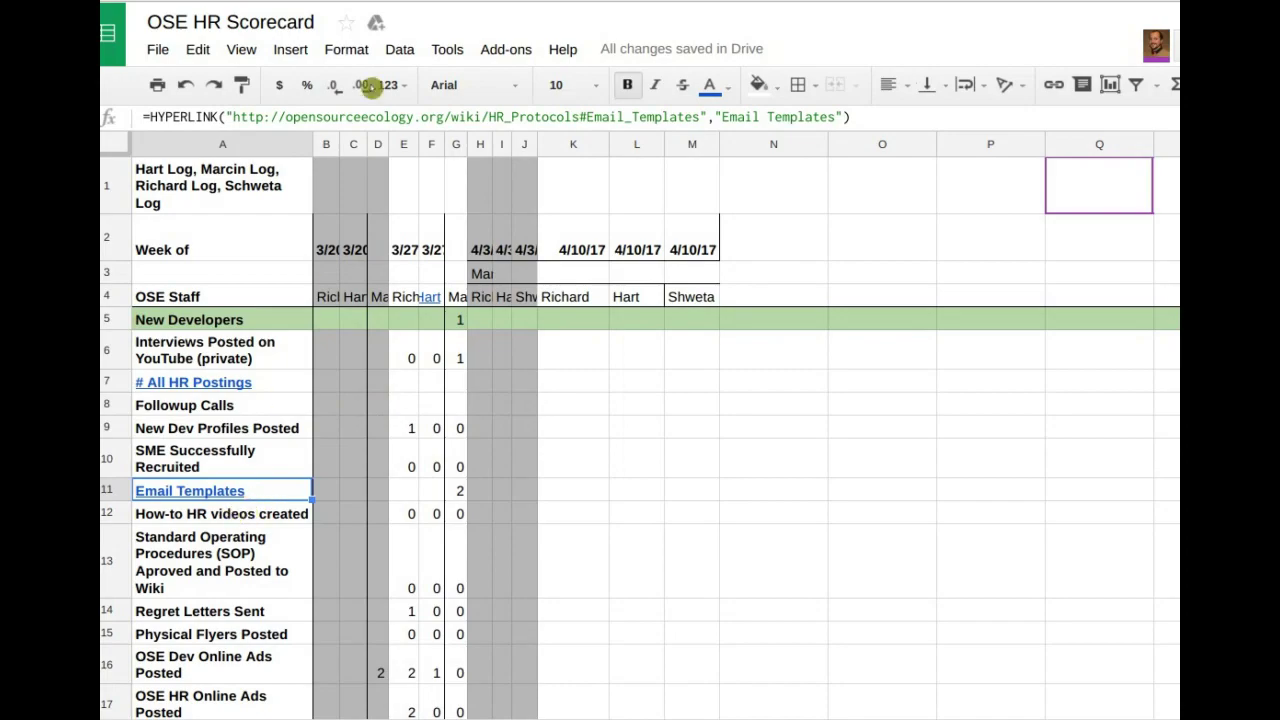
# Bring up the HR Log wiki page and open the editable document embedded under Mon April 3, 2017
pyautogui.hotkey('ctrl', 'Tab')
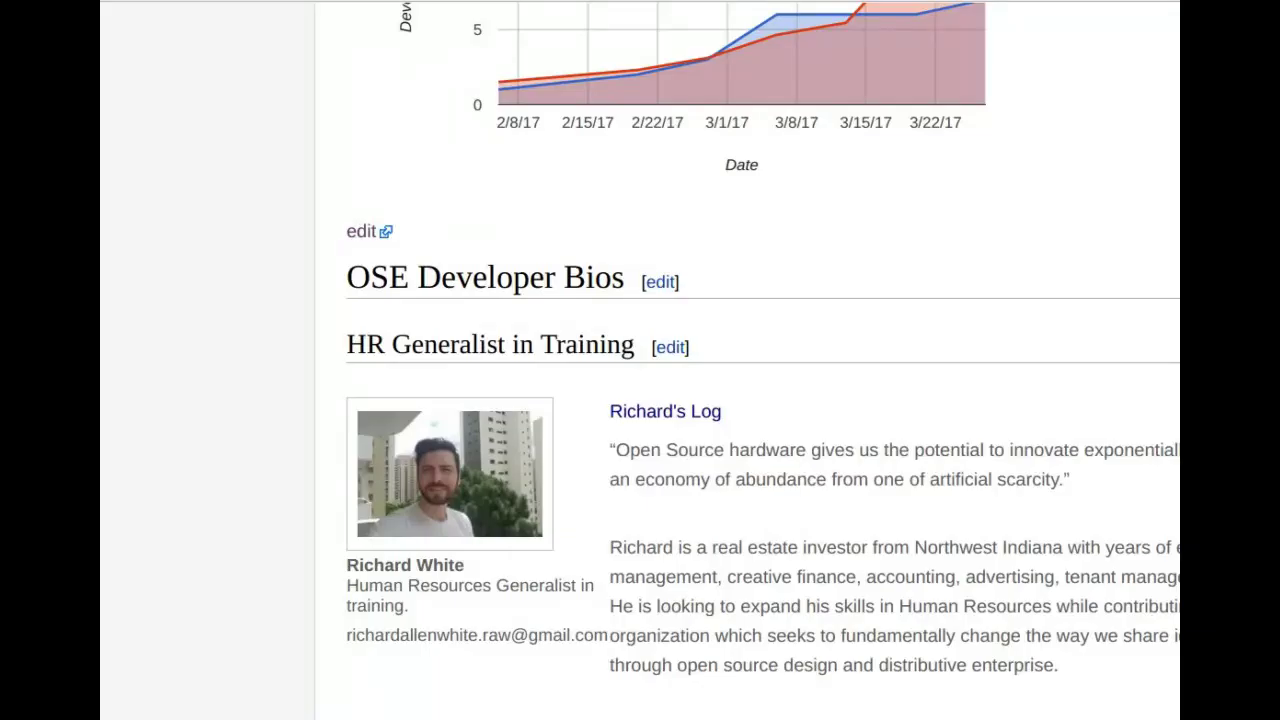
pyautogui.hotkey('ctrl', 'Tab')
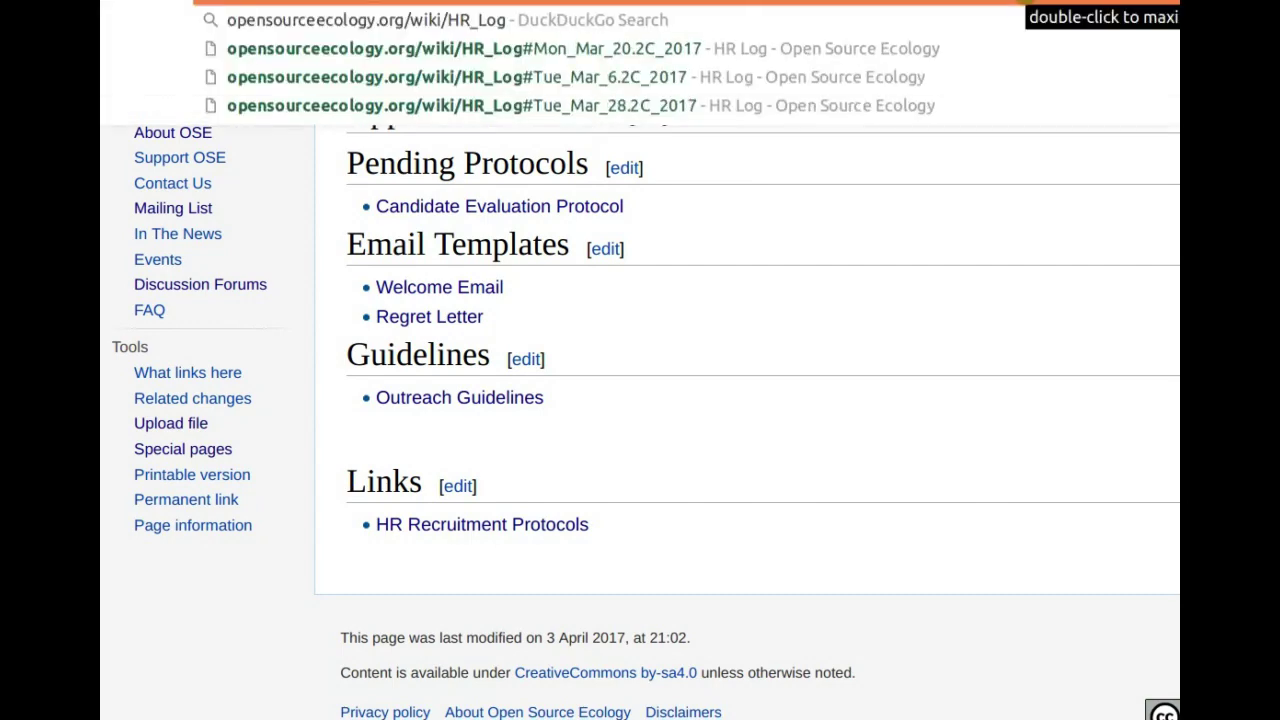
pyautogui.hotkey('ctrl', 'Tab')
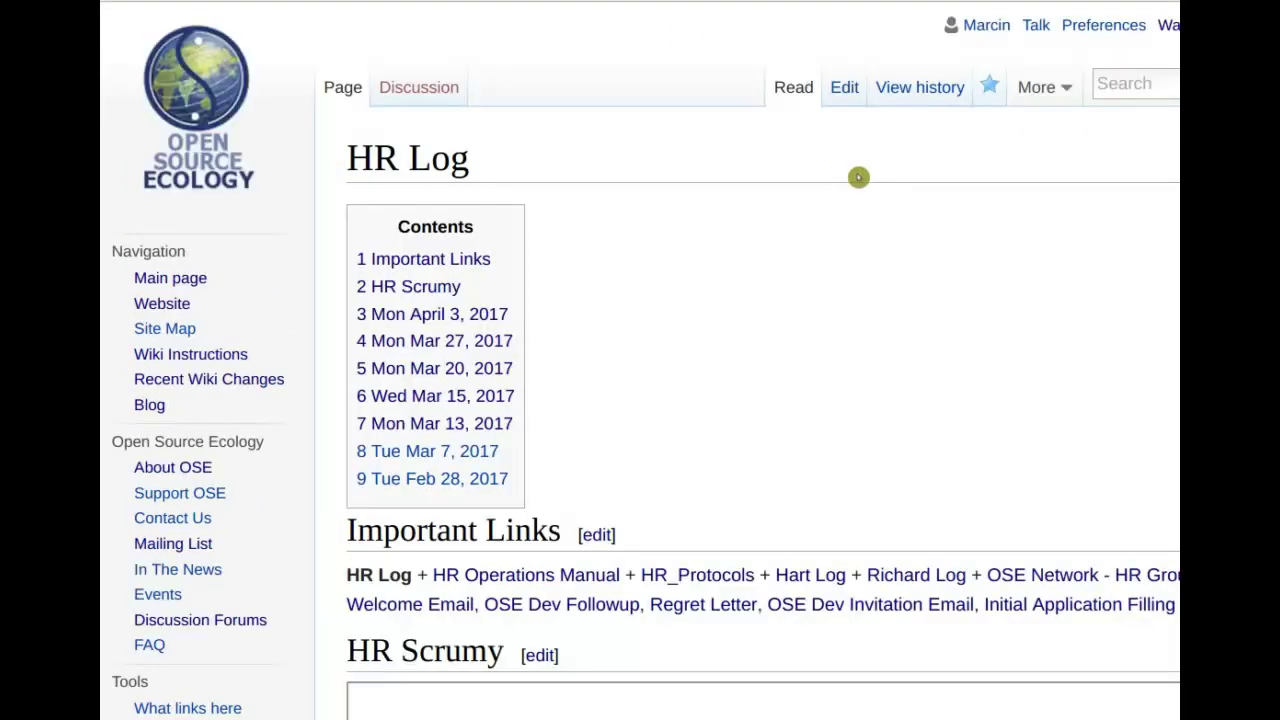
pyautogui.scroll(-4, 702, 424)
pyautogui.scroll(-3, 702, 424)
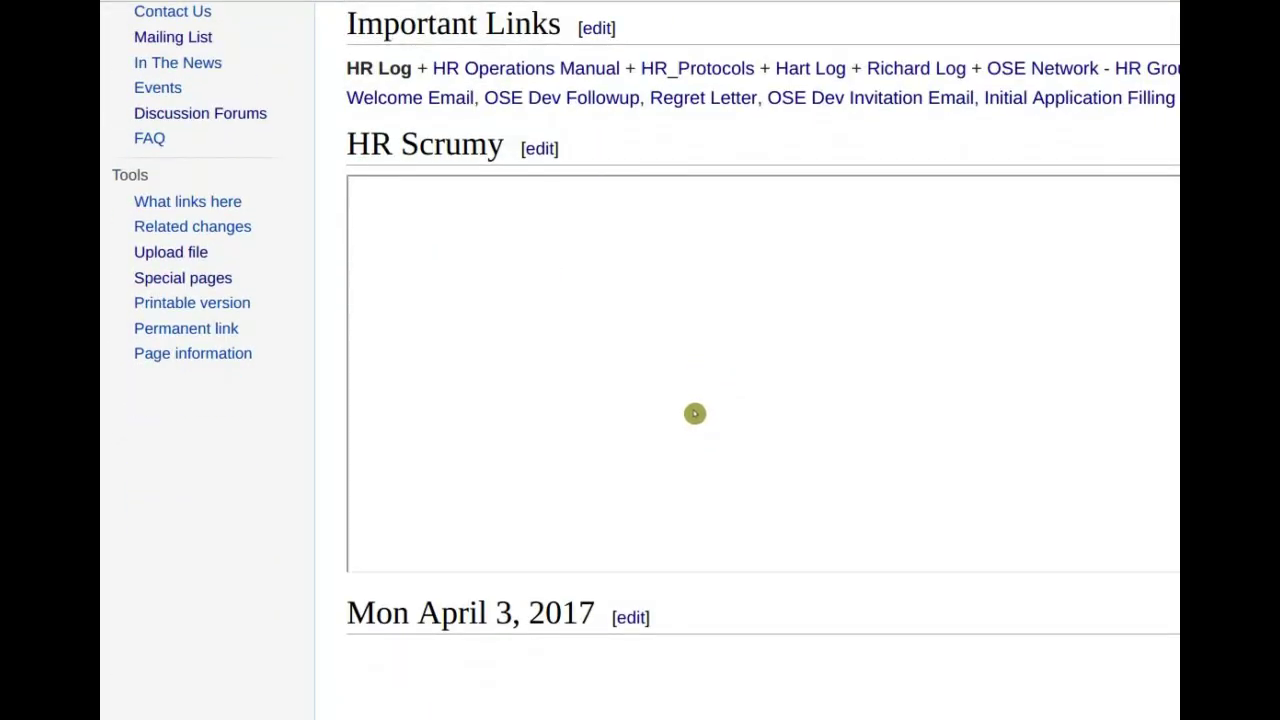
pyautogui.scroll(-6, 690, 412)
pyautogui.scroll(2, 684, 406)
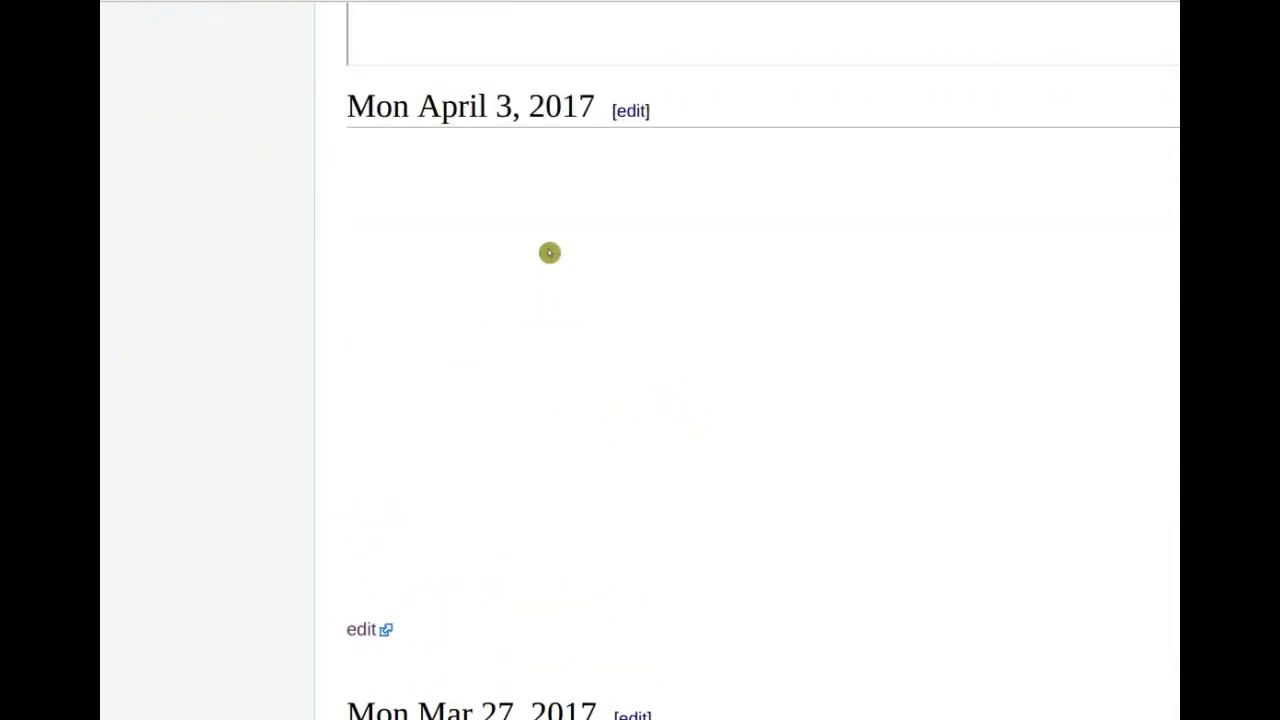
pyautogui.click(363, 630)
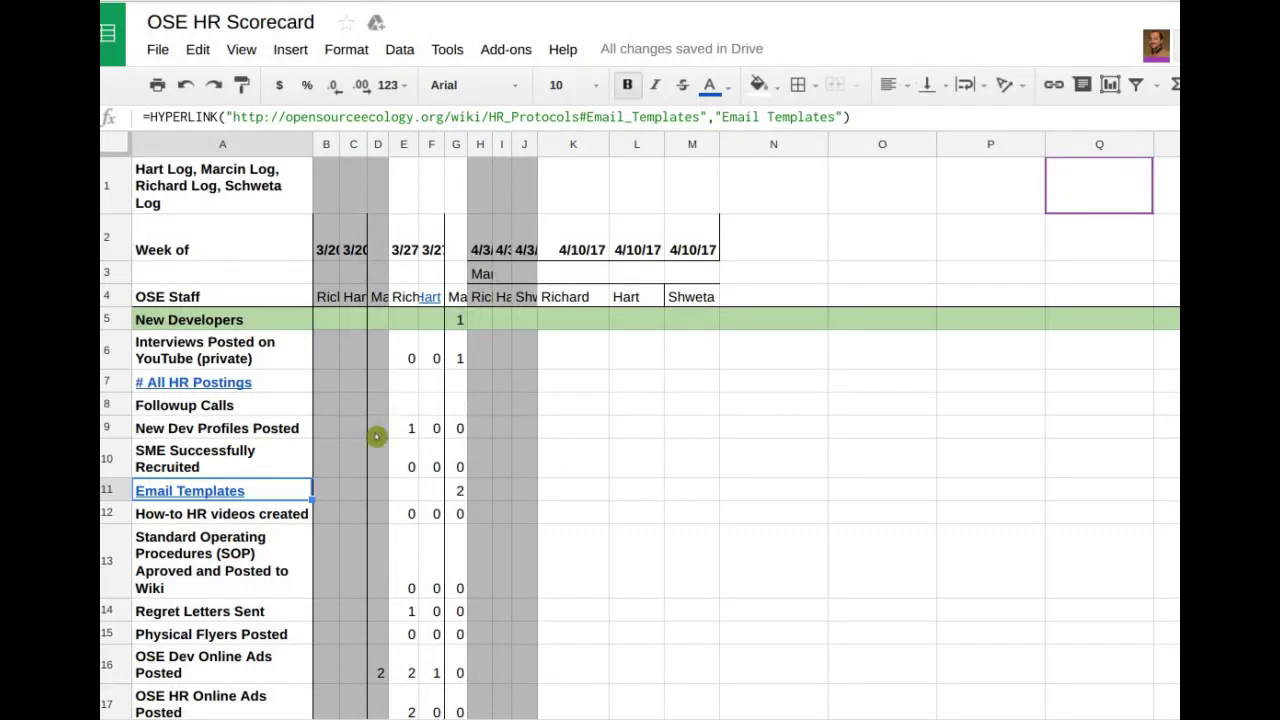
# Check the Email Templates and How-to HR videos created metrics in the scorecard
pyautogui.click(236, 491)
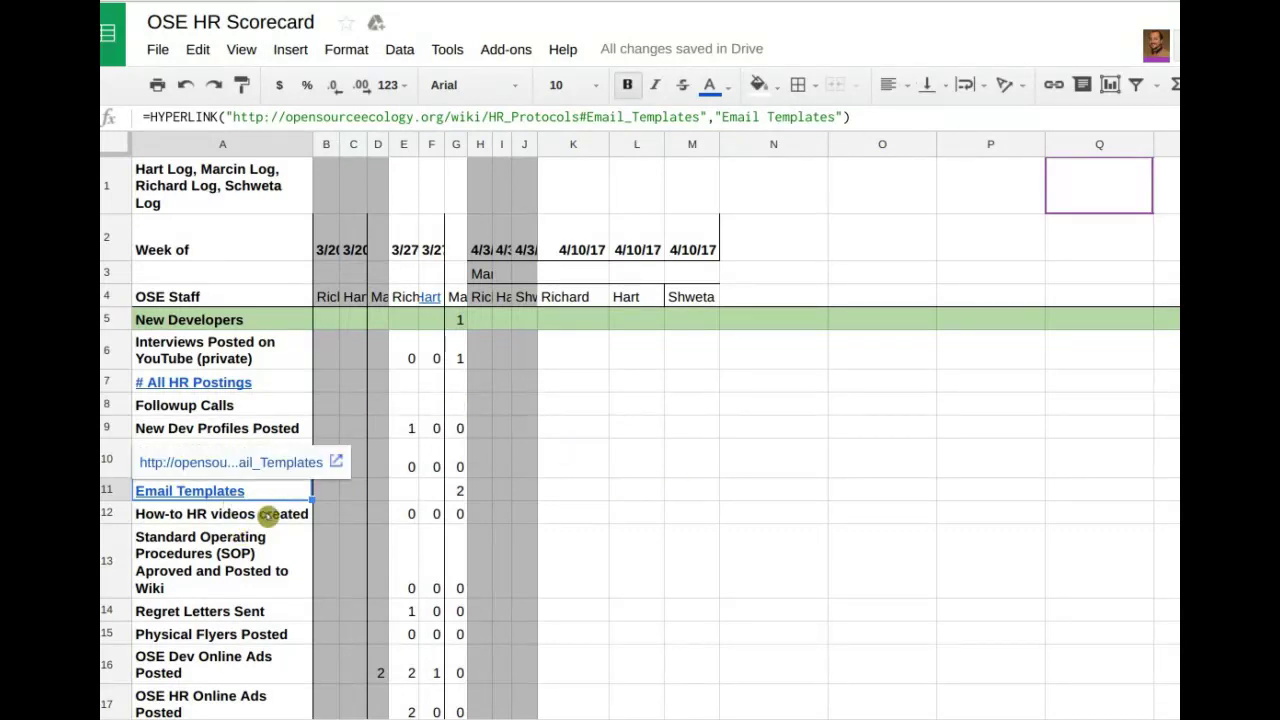
pyautogui.click(263, 491)
pyautogui.click(289, 515)
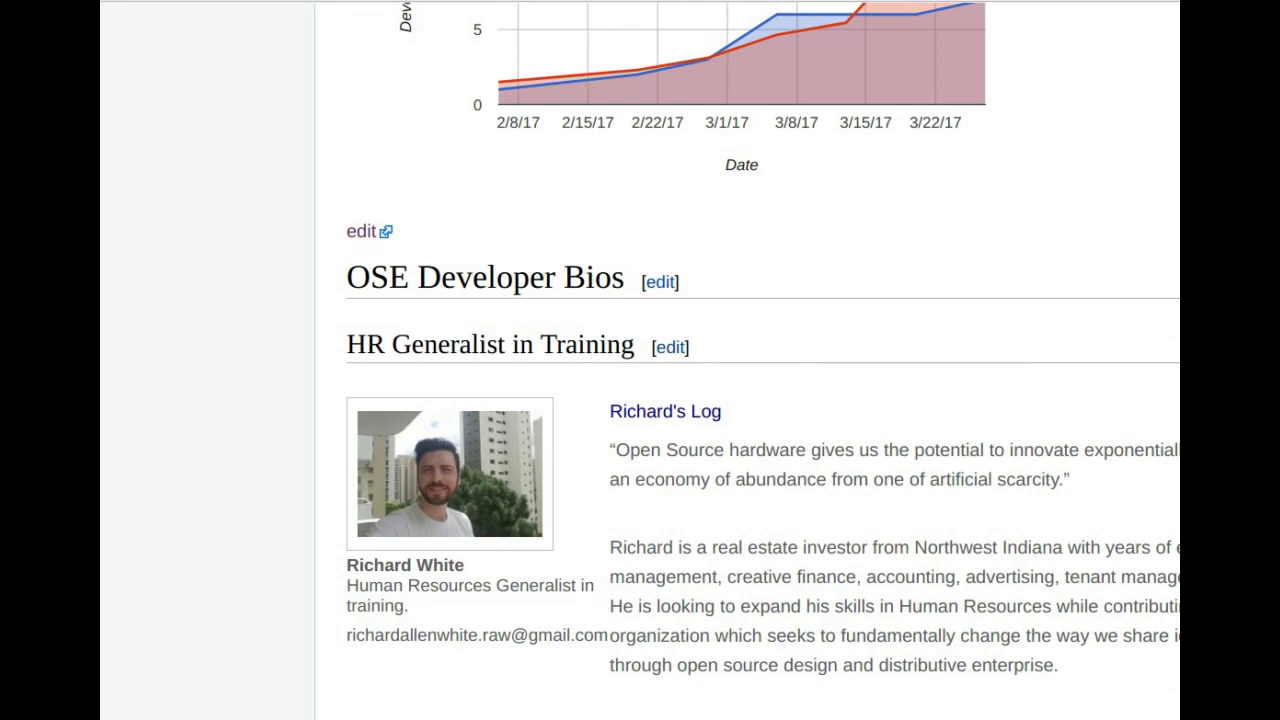
# Look up the HR Protocols page on the Open Source Ecology wiki
pyautogui.write('Pr')
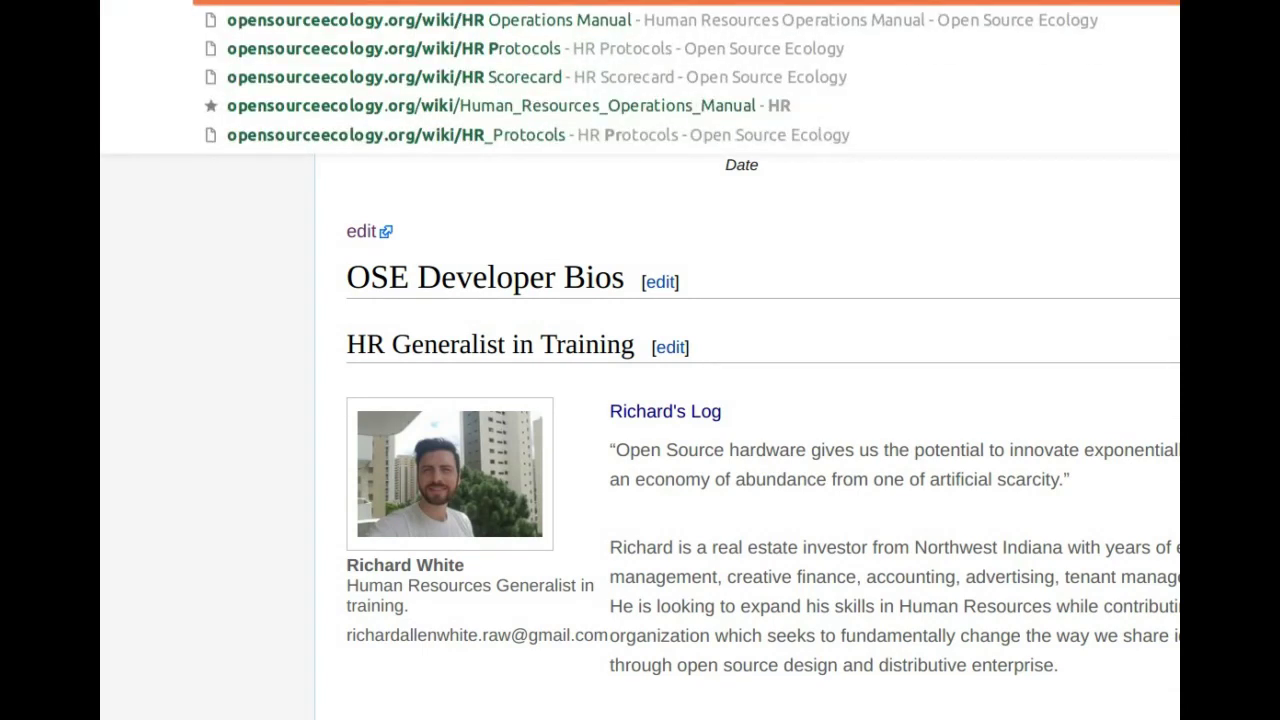
pyautogui.write('otocols')
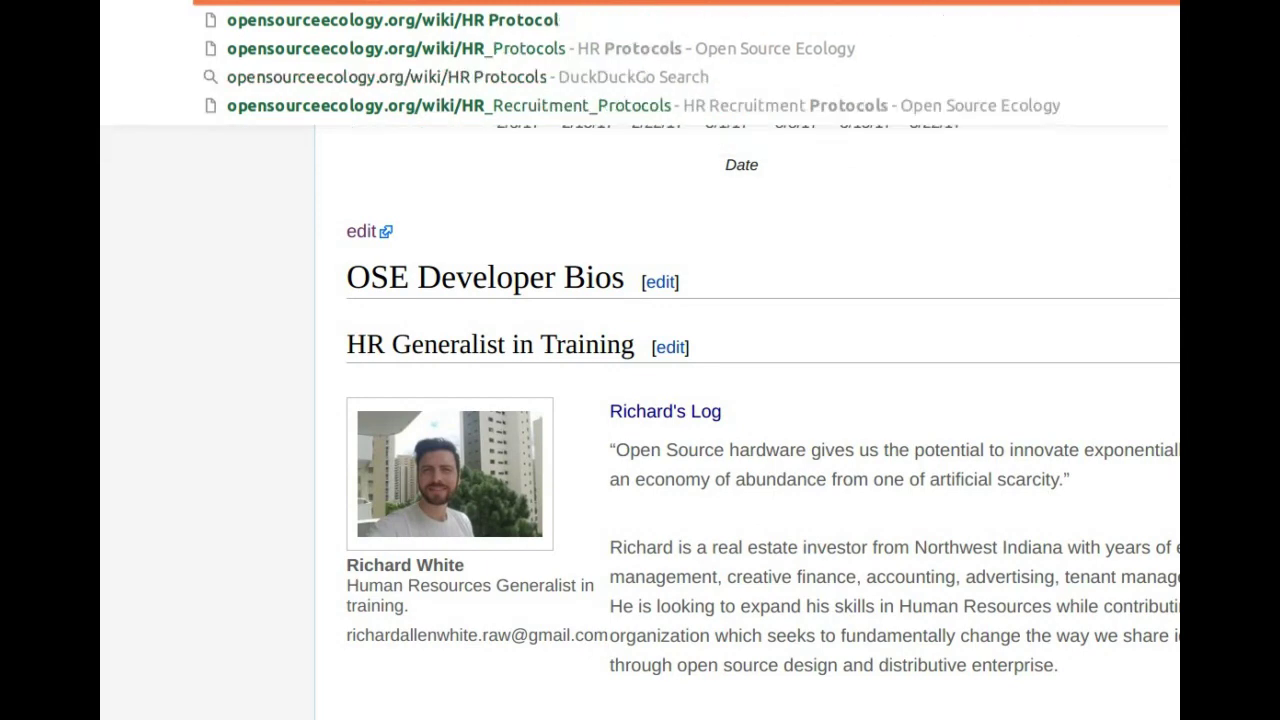
pyautogui.press('Return')
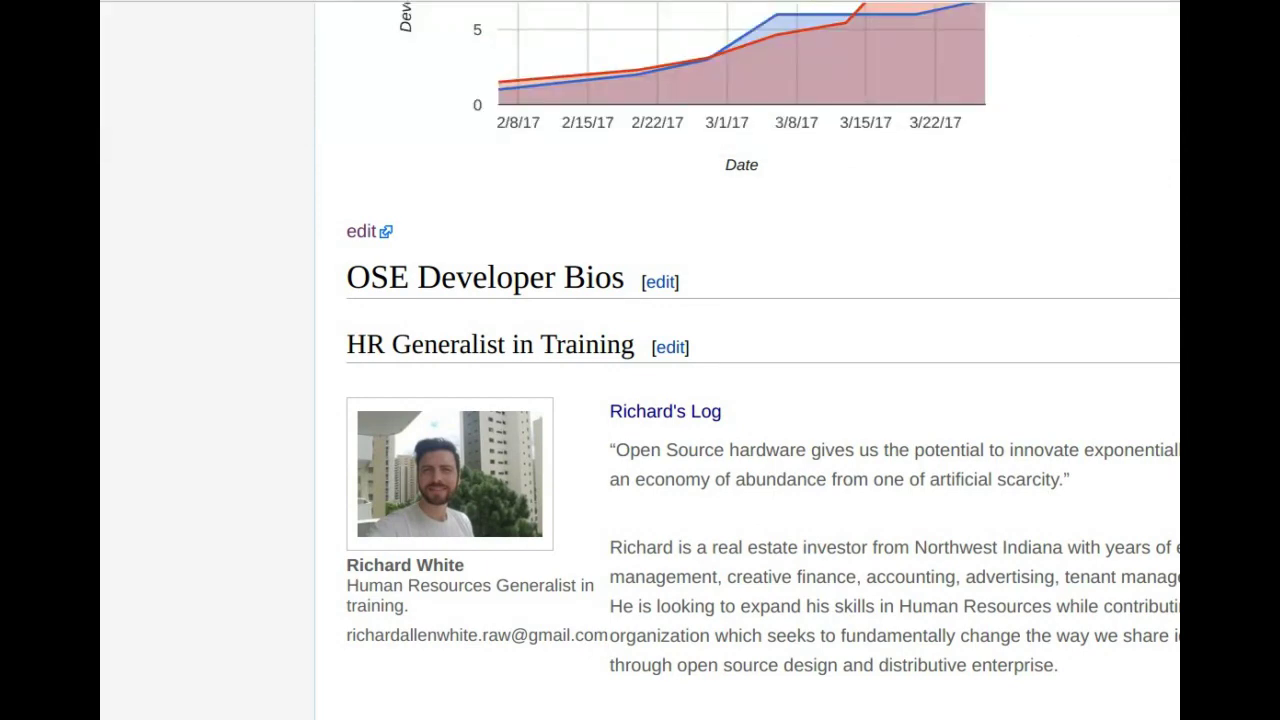
pyautogui.scroll(-1, 557, 349)
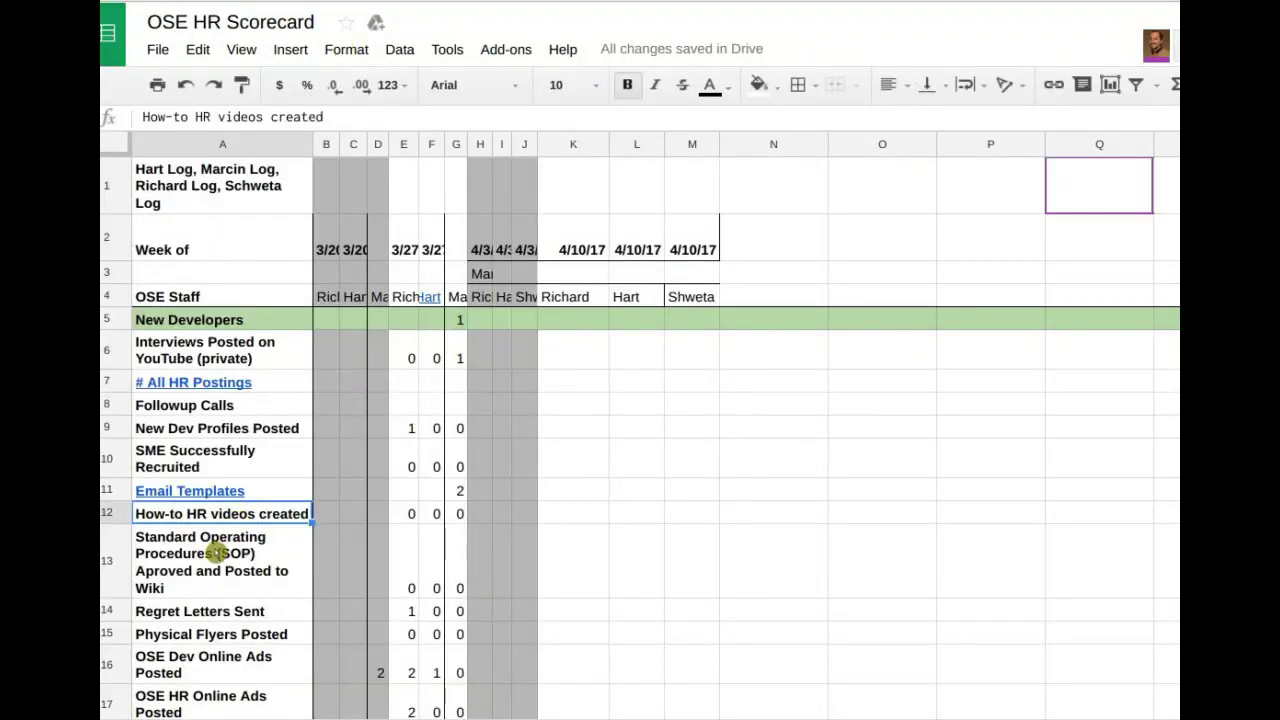
# Check the Standard Operating Procedures and Regret Letters Sent metrics, and bring up the Initial Volunteer Application wiki page
pyautogui.click(217, 552)
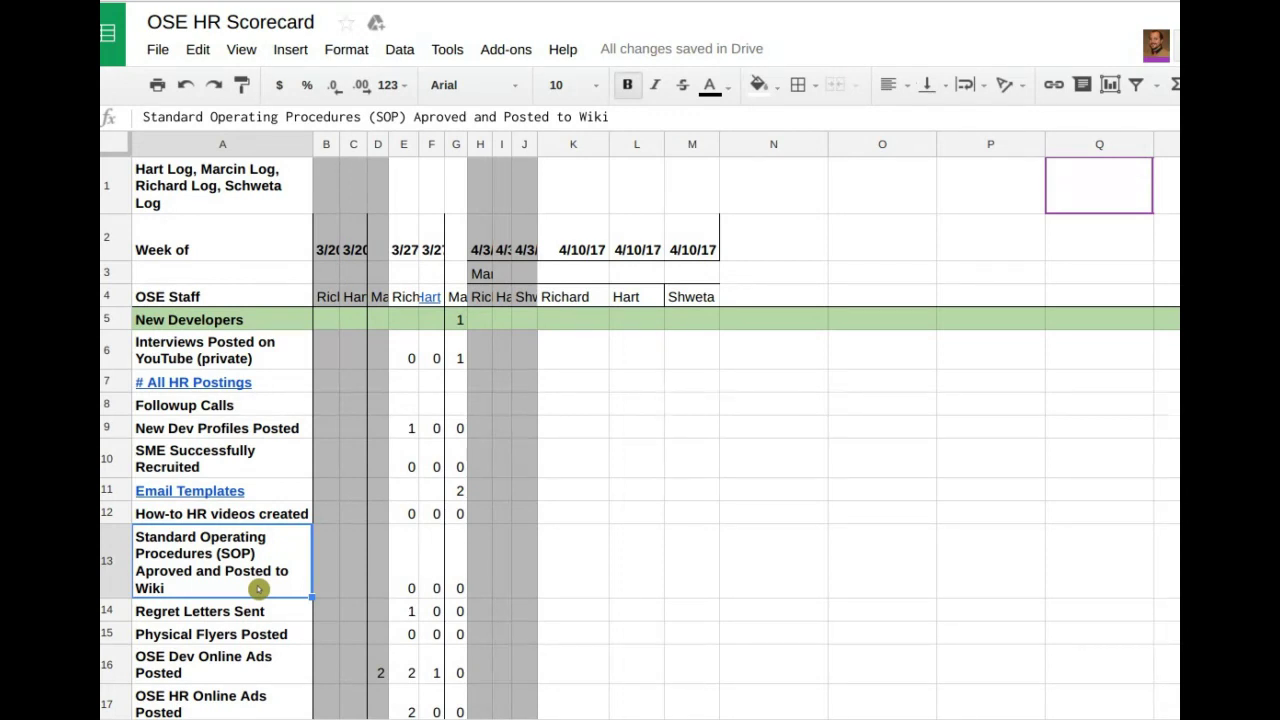
pyautogui.click(246, 611)
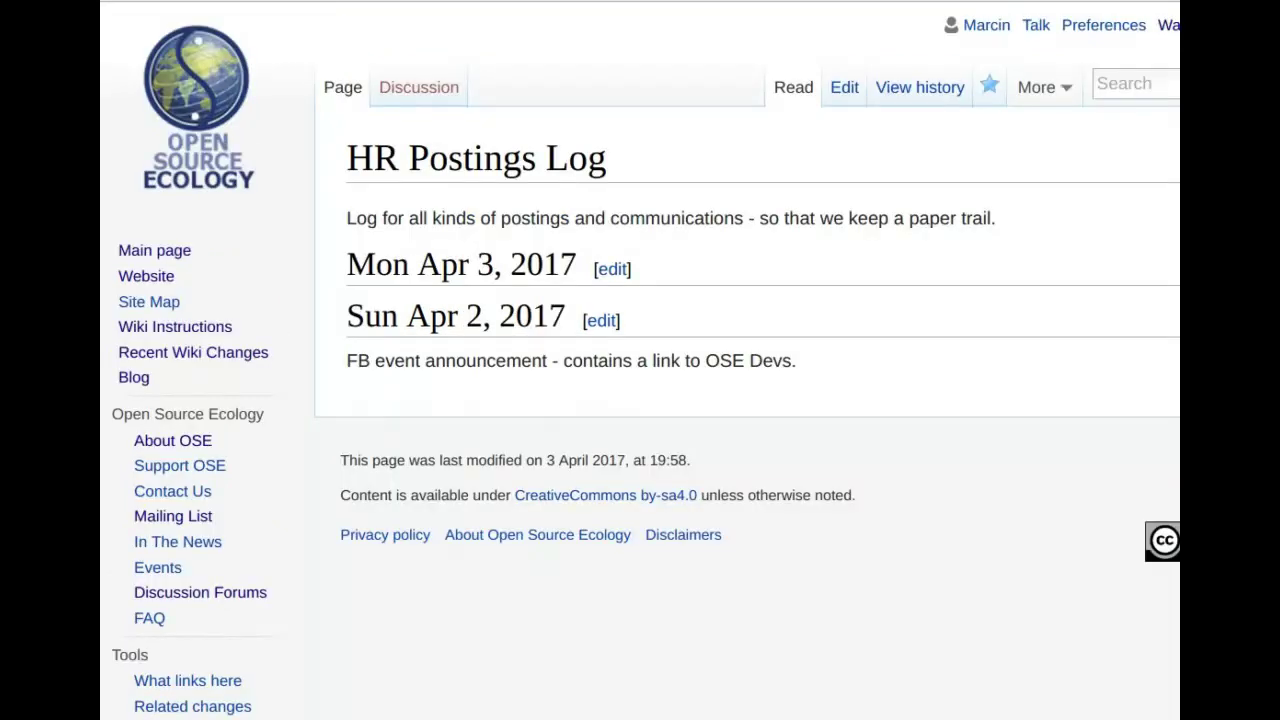
pyautogui.write('Initi')
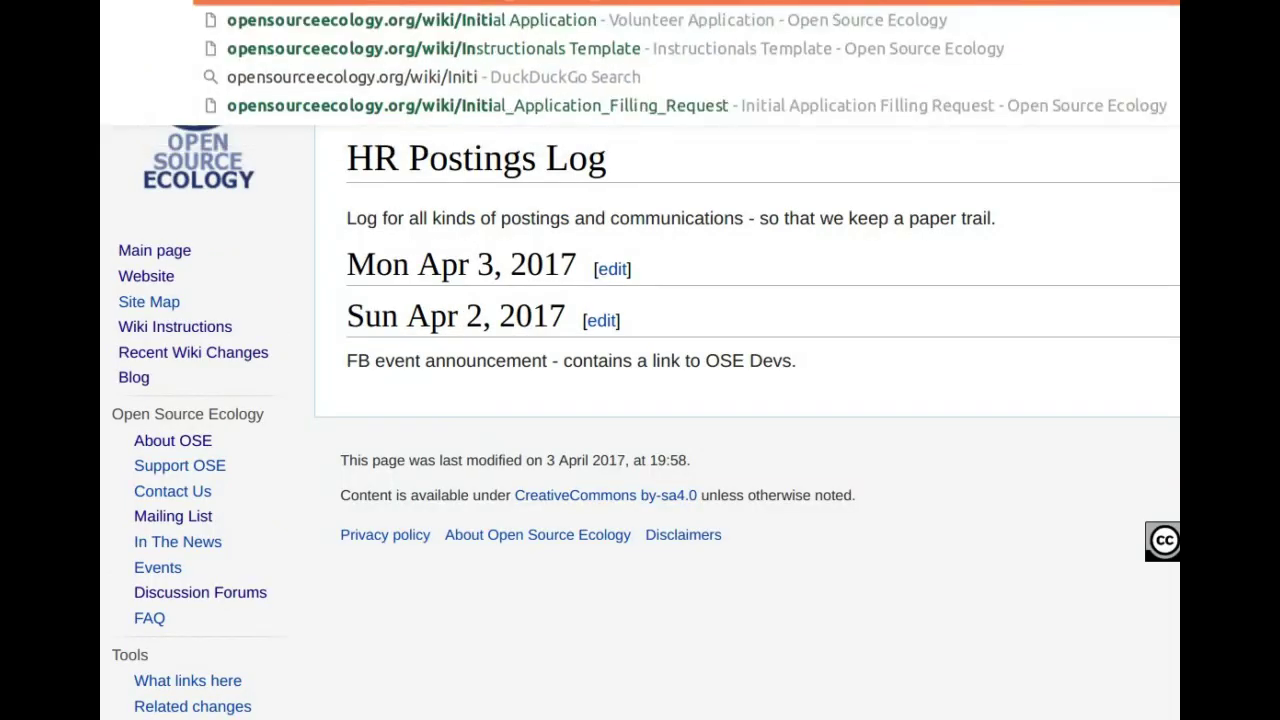
pyautogui.write('a')
pyautogui.press('Escape')
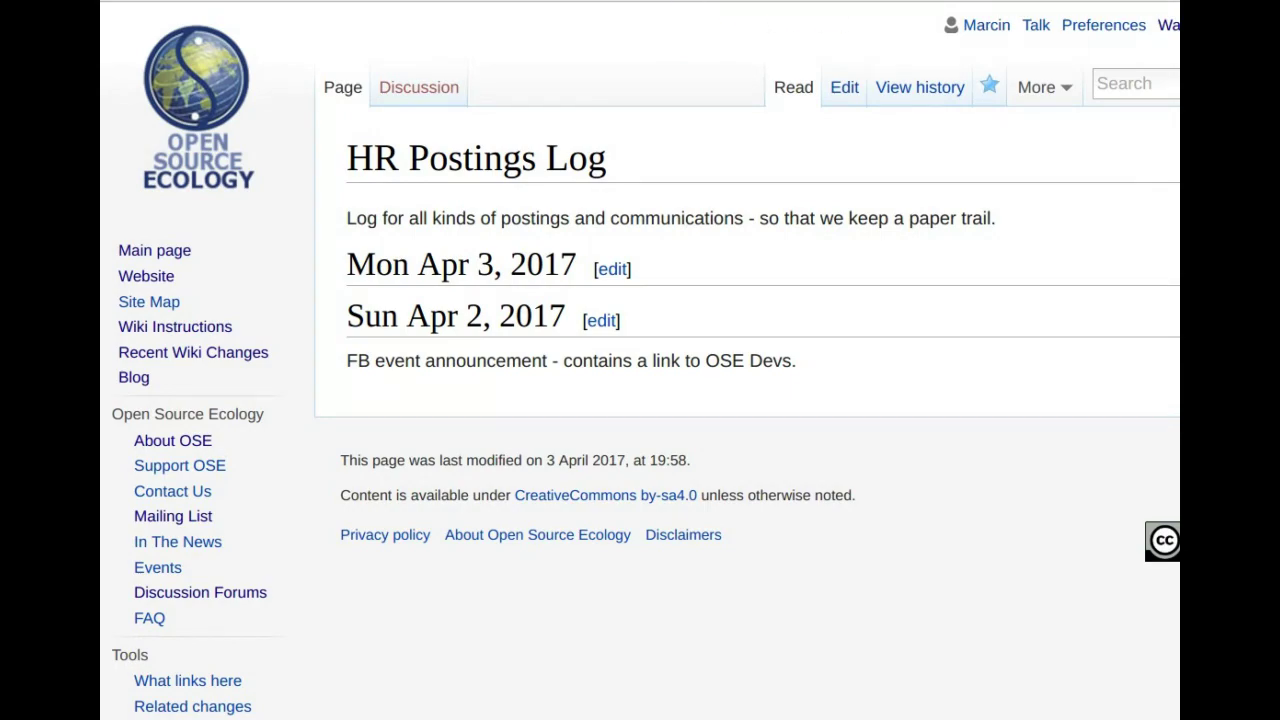
pyautogui.press('Return')
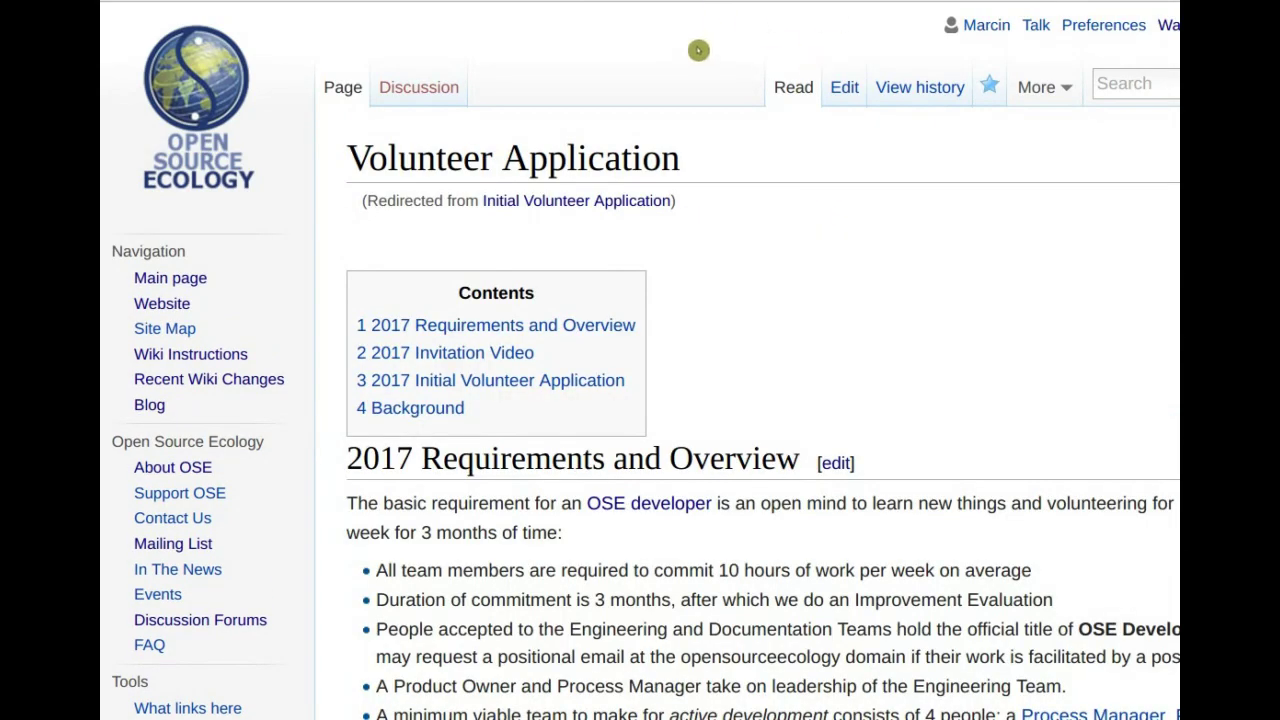
# Open the responses spreadsheet linked below the application form on the Volunteer Application page
pyautogui.scroll(-9, 606, 94)
pyautogui.scroll(-15, 531, 481)
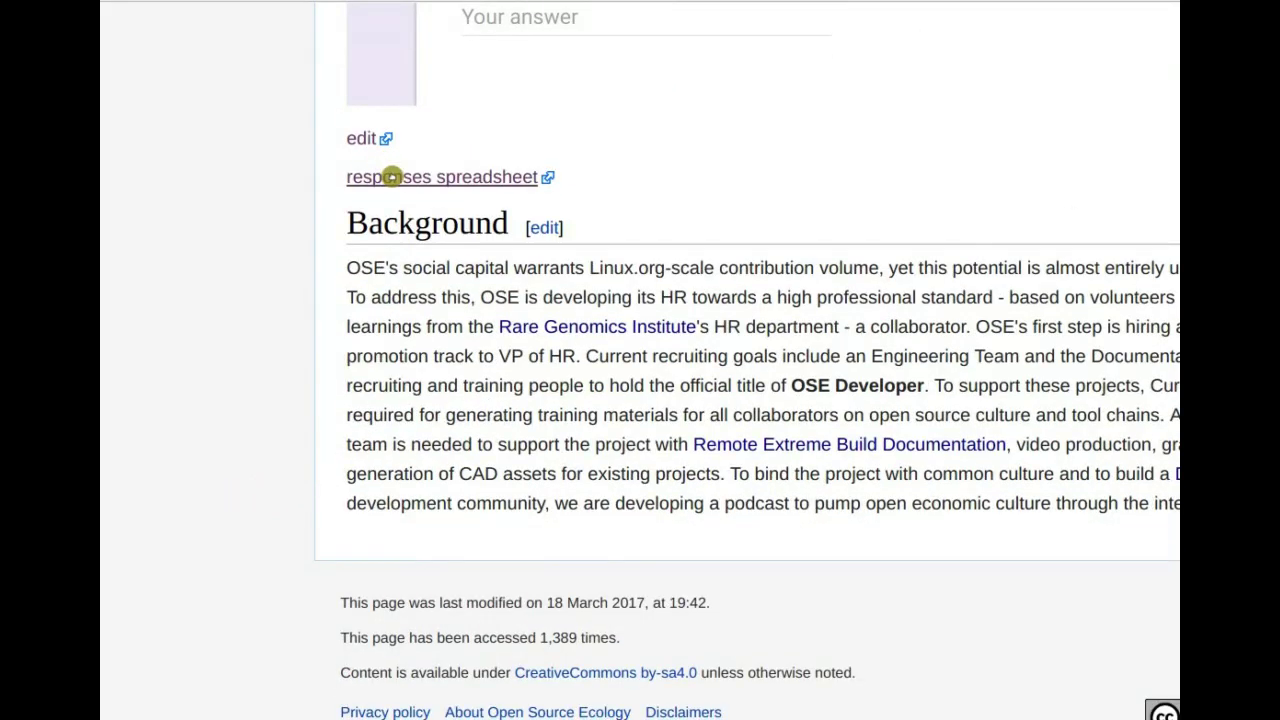
pyautogui.click(393, 177)
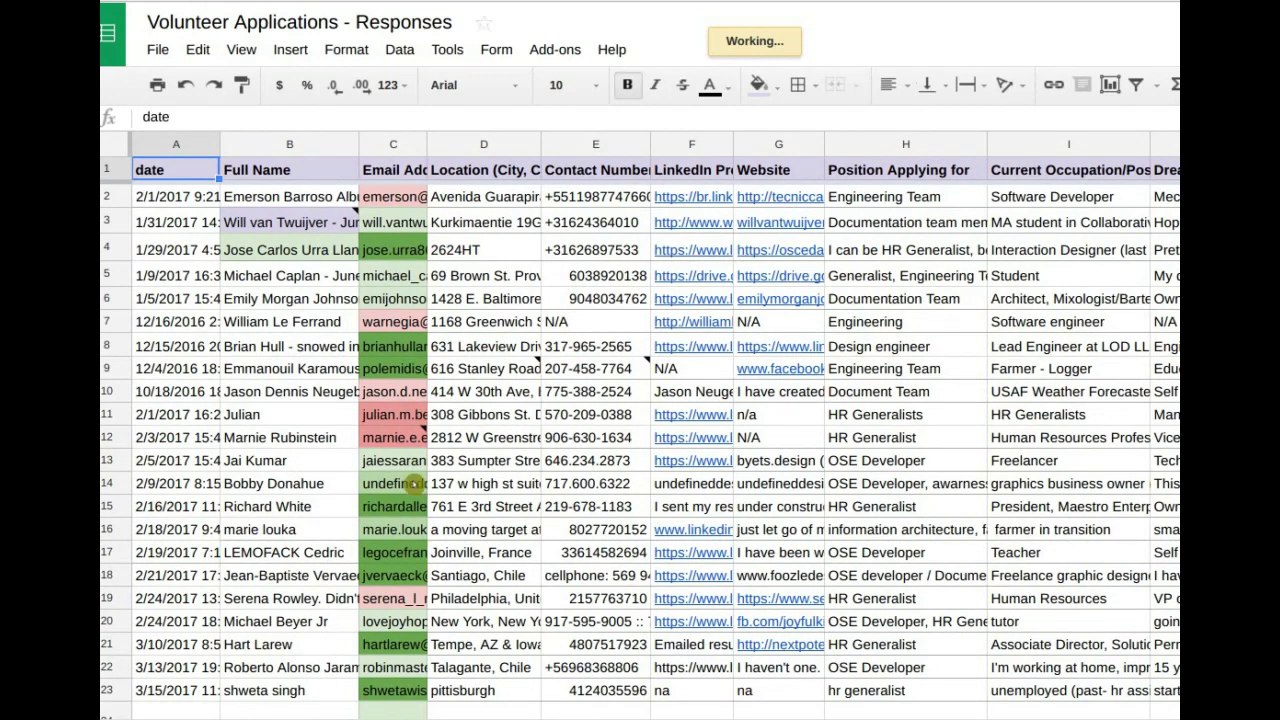
# Find the two most recent applicants in the Volunteer Applications responses and select their email cells, C29:C30
pyautogui.scroll(-1, 400, 572)
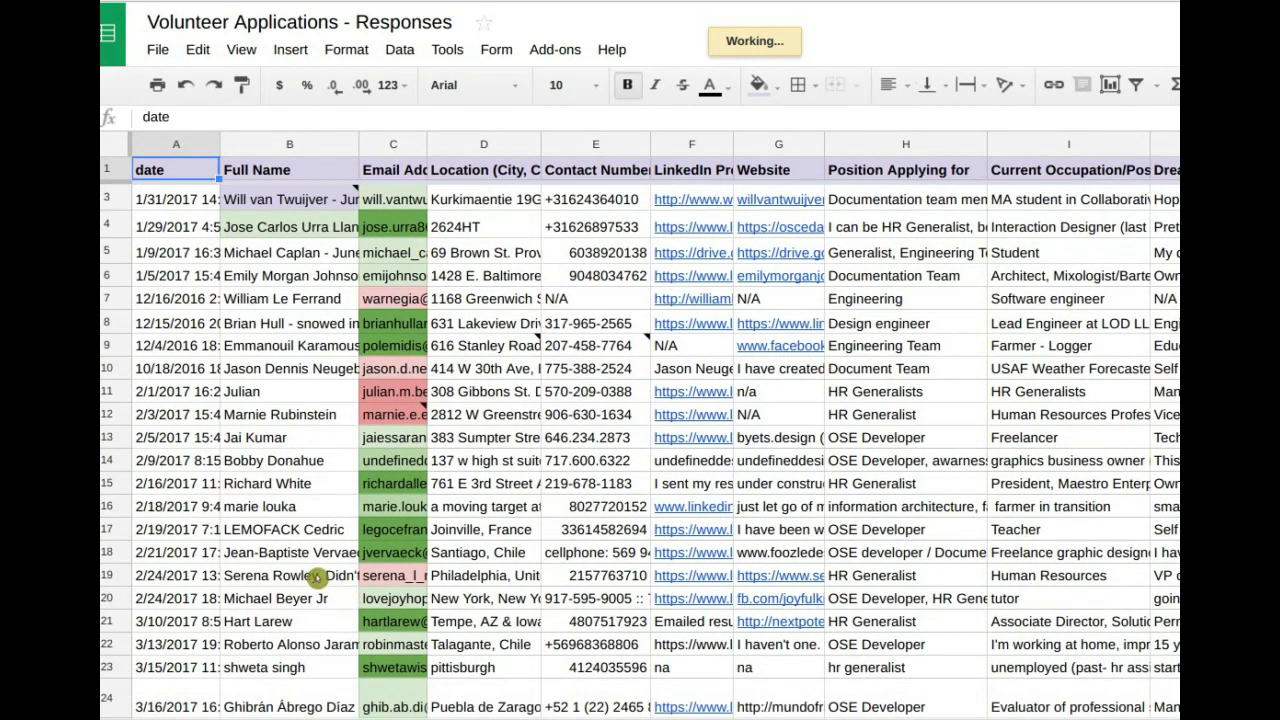
pyautogui.scroll(-5, 470, 630)
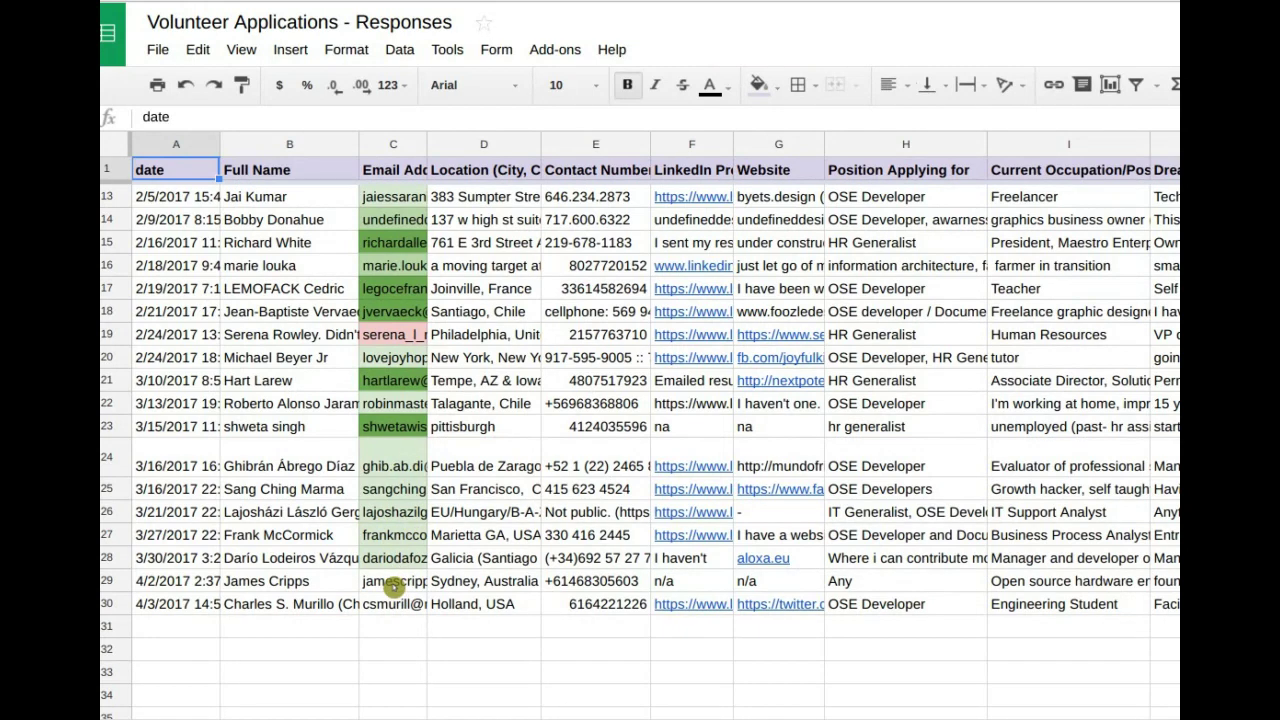
pyautogui.moveTo(393, 587); pyautogui.dragTo(393, 610)
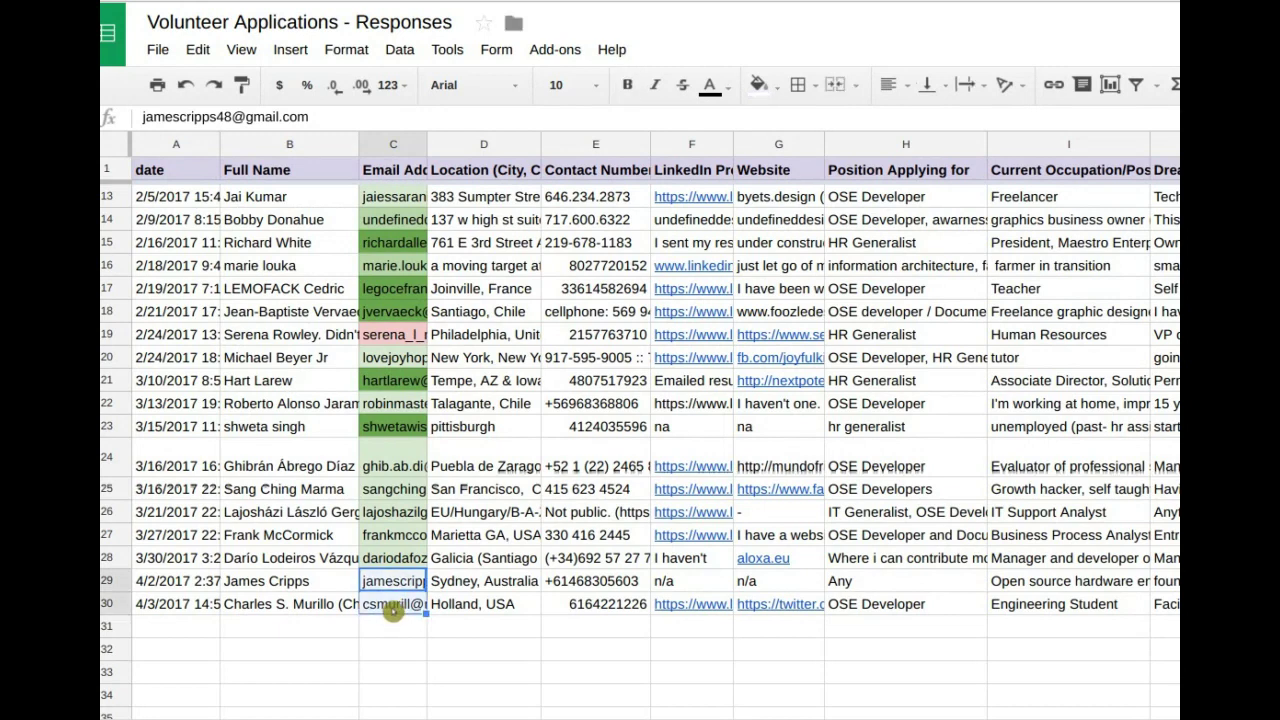